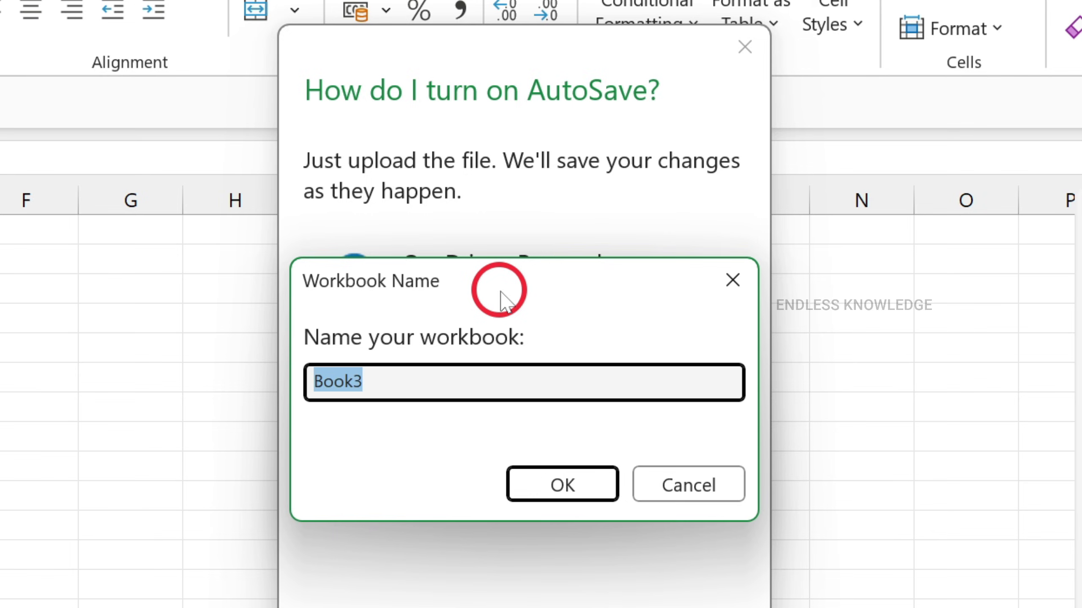
Name the workbook Copilot Basics and upload it to turn on AutoSave
{"action": "type", "text": "Copilot Basics"}
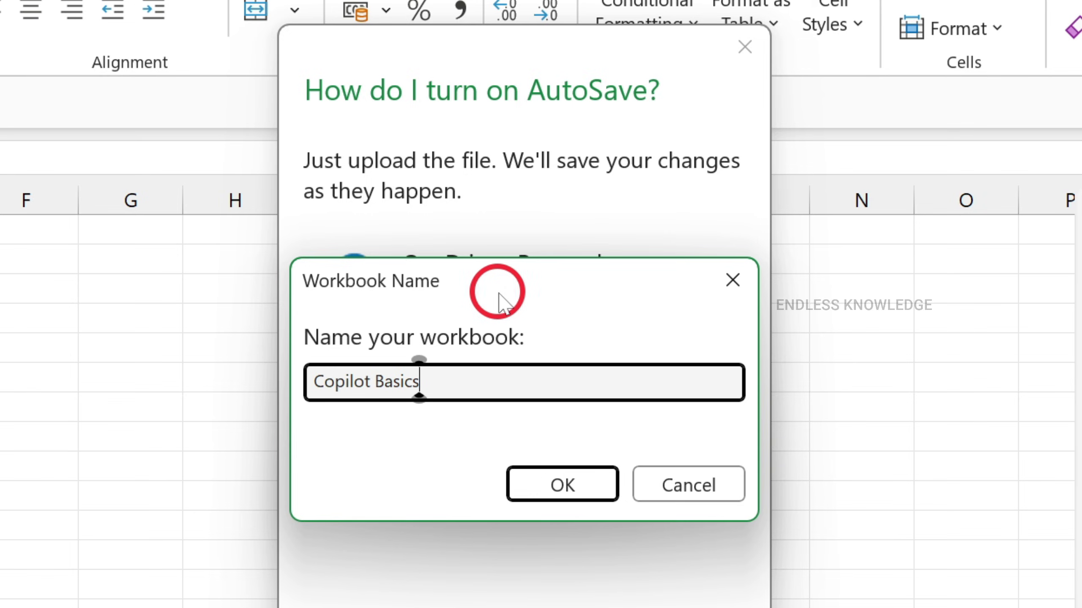
{"action": "left_click", "coordinate": [555, 487]}
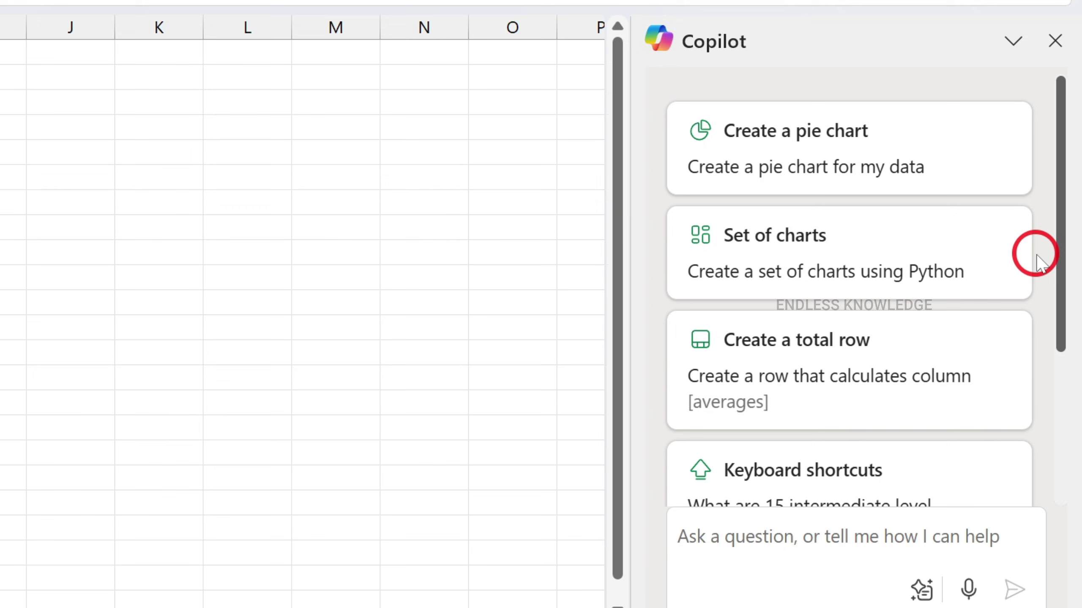
Ask Copilot "How to use Vlookup Function?" and read through its answer
{"action": "scroll", "coordinate": [1039, 256], "scroll_direction": "down", "scroll_amount": 5}
{"action": "scroll", "coordinate": [1040, 256], "scroll_direction": "up", "scroll_amount": 5}
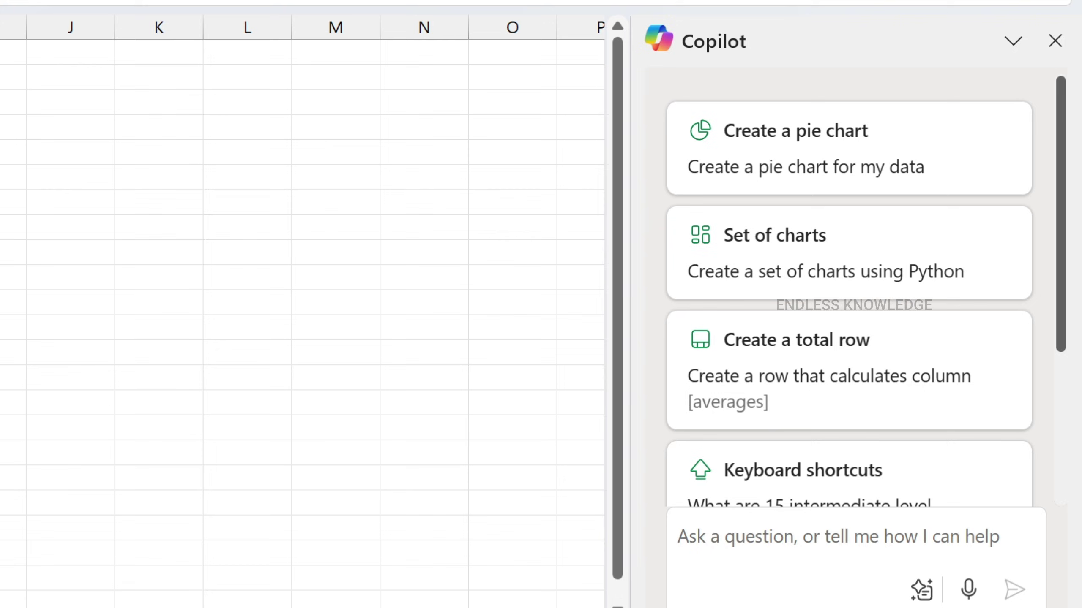
{"action": "scroll", "coordinate": [680, 390], "scroll_direction": "down", "scroll_amount": 10}
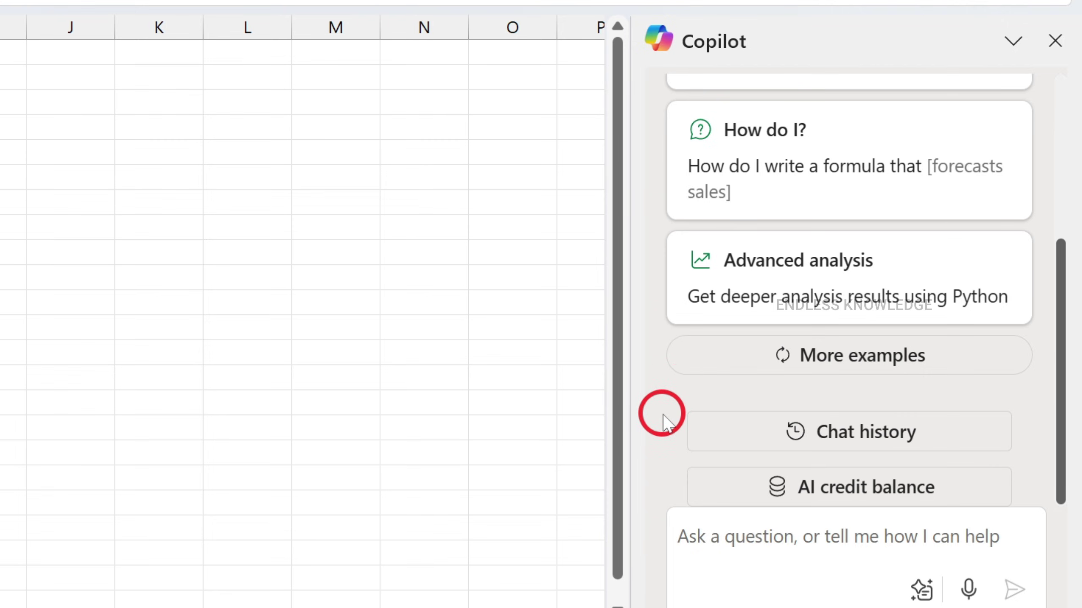
{"action": "left_click", "coordinate": [677, 533]}
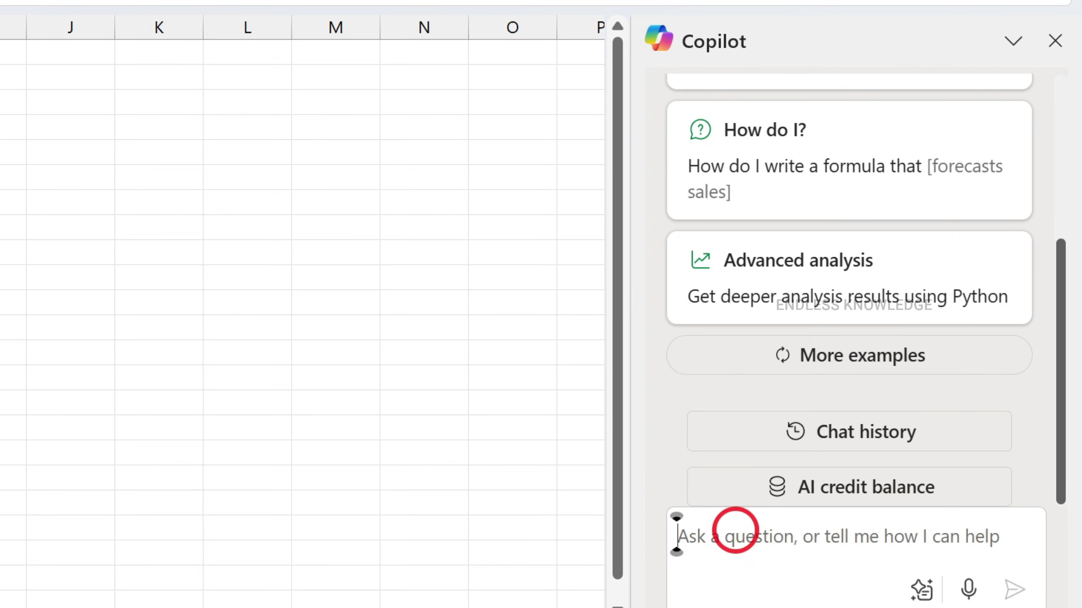
{"action": "type", "text": "Ho"}
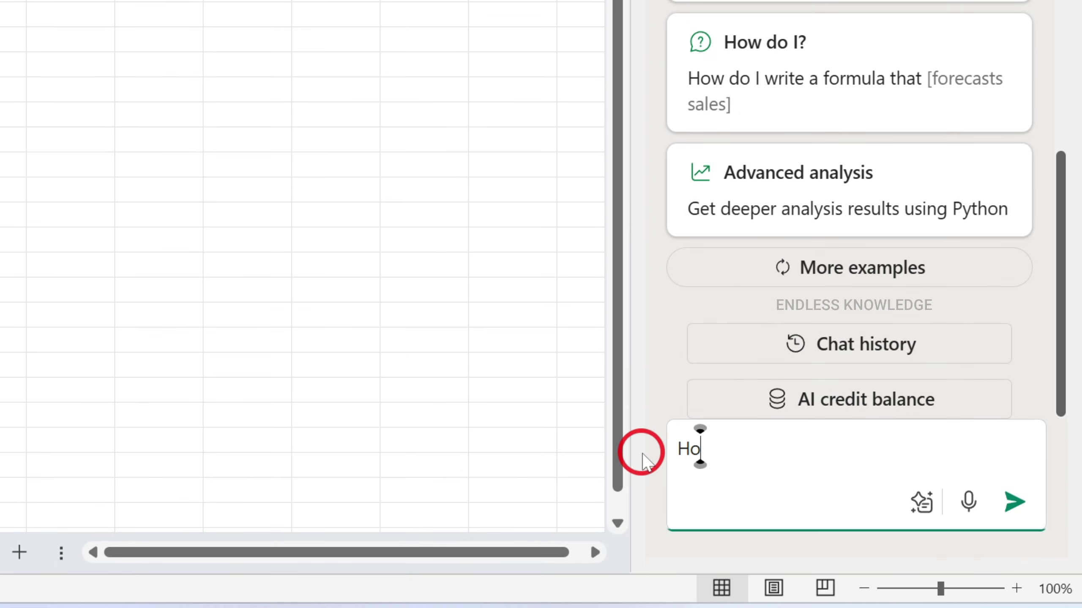
{"action": "type", "text": "w to use Vlookup Function?"}
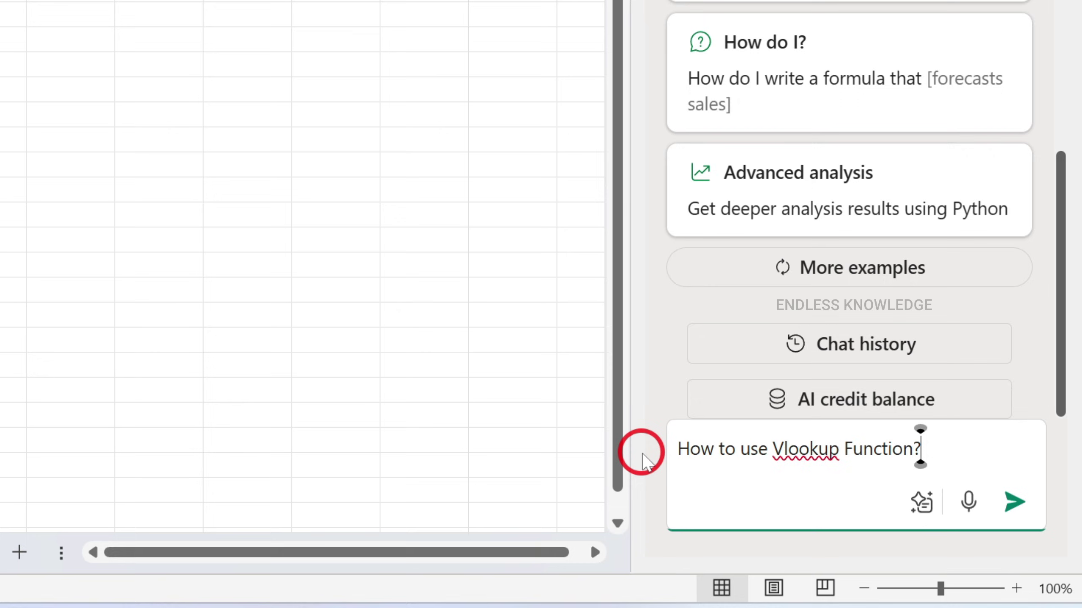
{"action": "key", "text": "Return"}
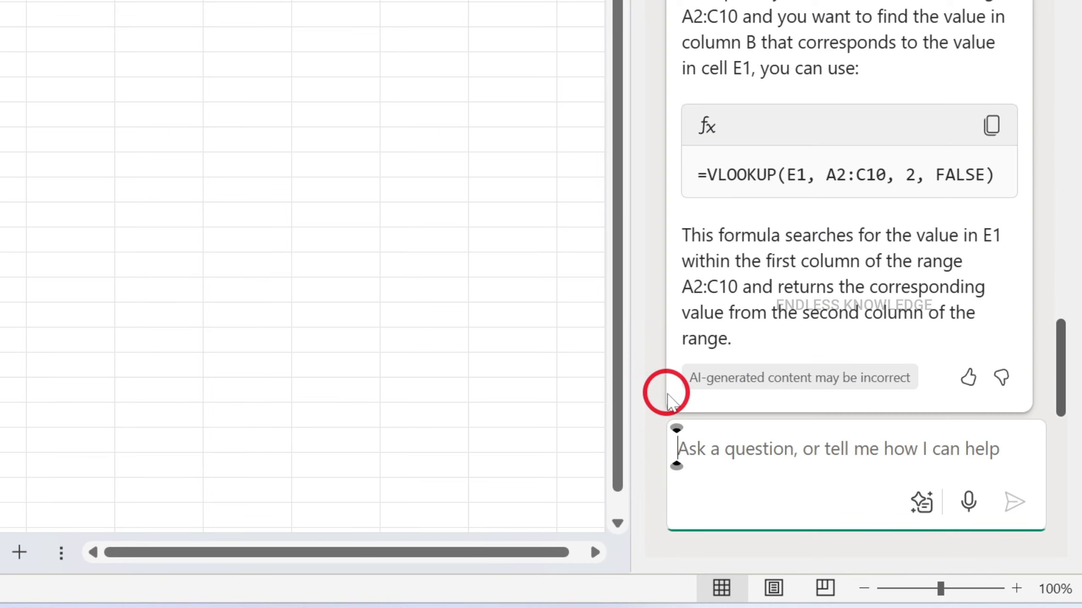
{"action": "scroll", "coordinate": [732, 383], "scroll_direction": "up", "scroll_amount": 10}
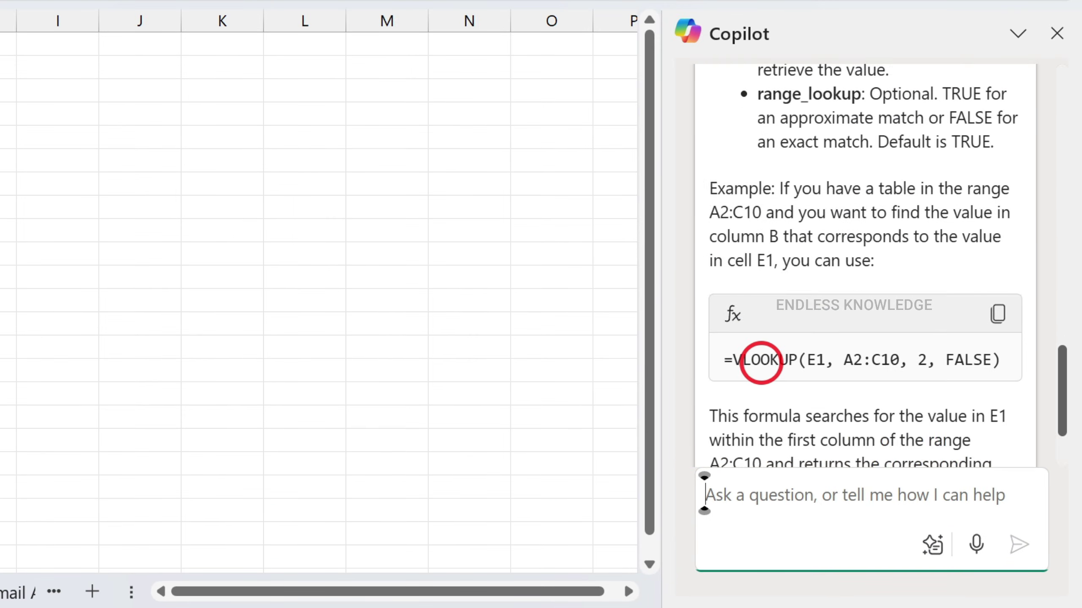
{"action": "scroll", "coordinate": [954, 335], "scroll_direction": "down", "scroll_amount": 5}
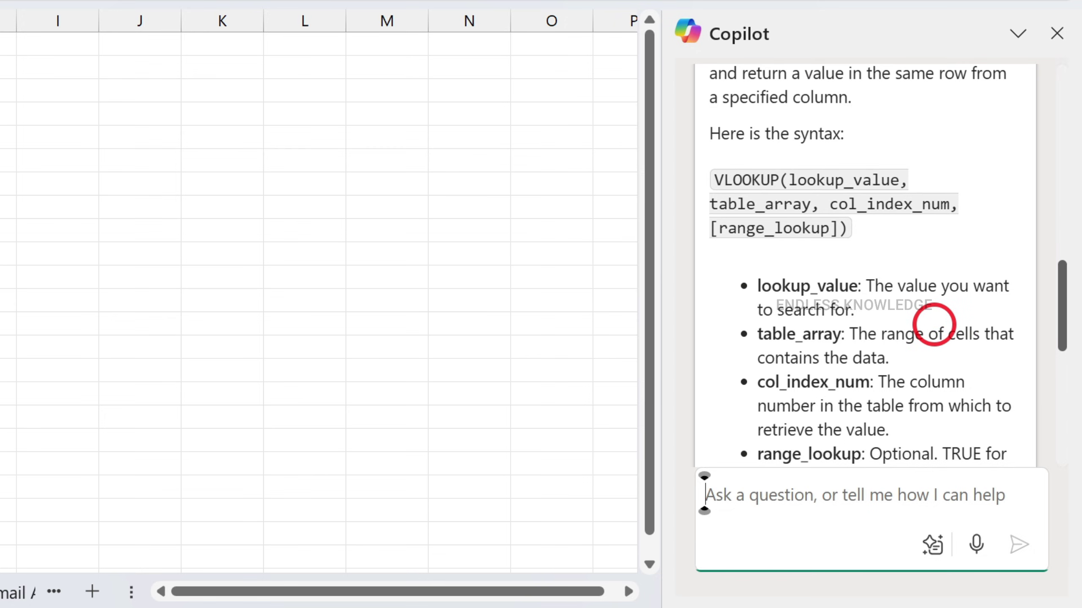
{"action": "scroll", "coordinate": [932, 324], "scroll_direction": "down", "scroll_amount": 3}
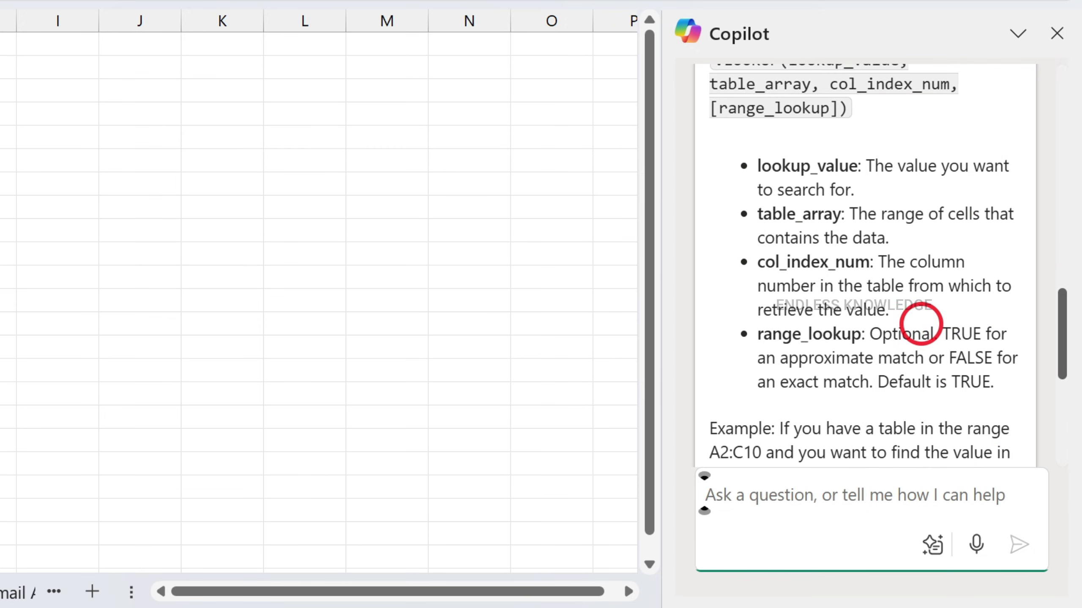
{"action": "scroll", "coordinate": [928, 325], "scroll_direction": "down", "scroll_amount": 5}
{"action": "scroll", "coordinate": [921, 324], "scroll_direction": "down", "scroll_amount": 3}
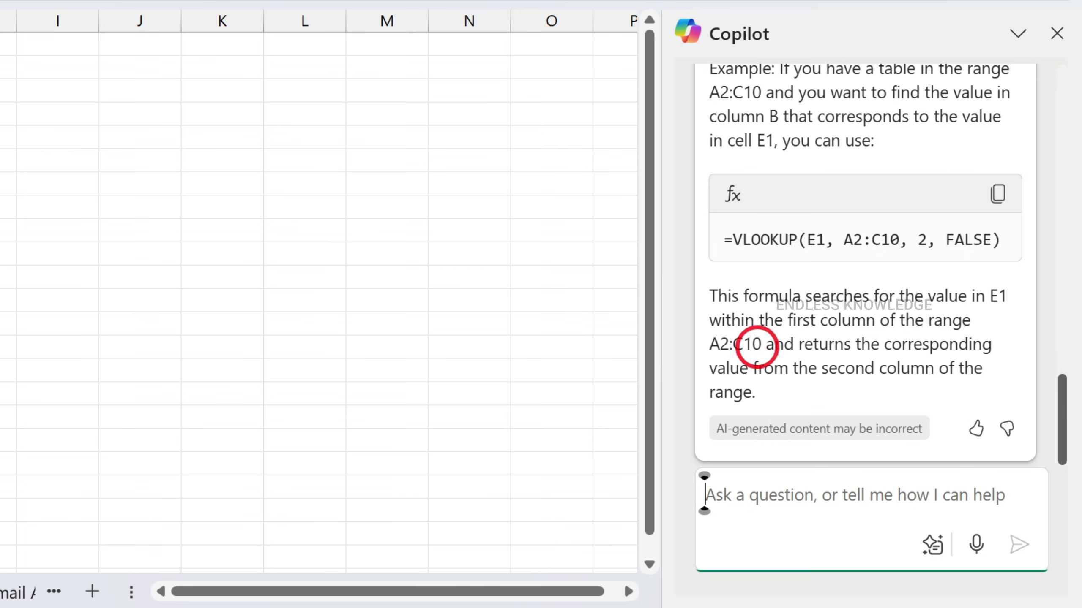
Send Copilot the request "Now generate a Dataset for me to Practice Vlookup?"
{"action": "left_click", "coordinate": [756, 490]}
{"action": "type", "text": "Now generate a Dataset for me to Practice Vlookup?"}
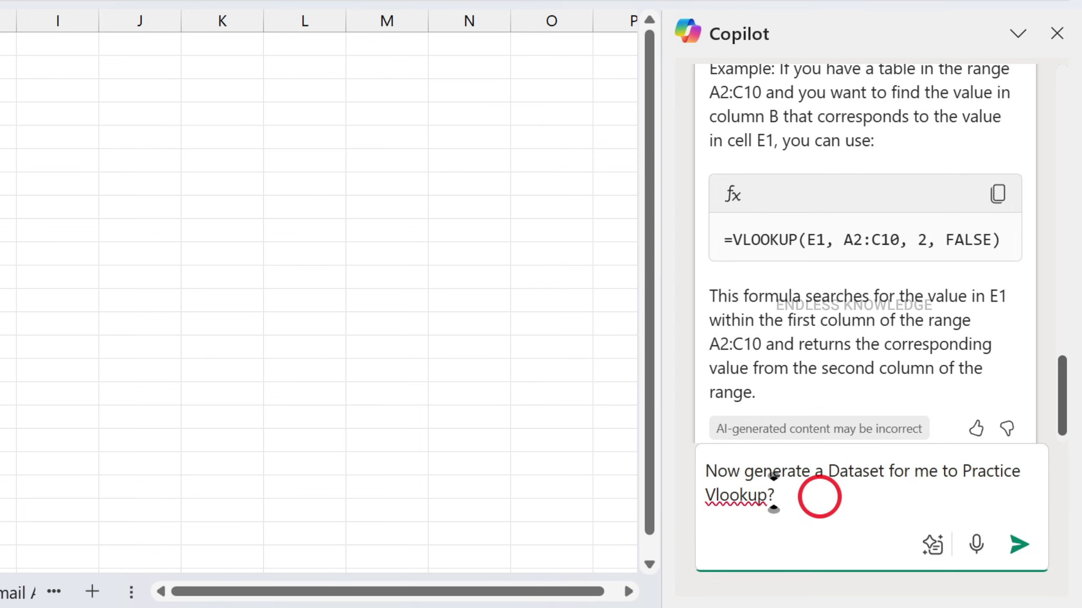
{"action": "left_click", "coordinate": [1018, 547]}
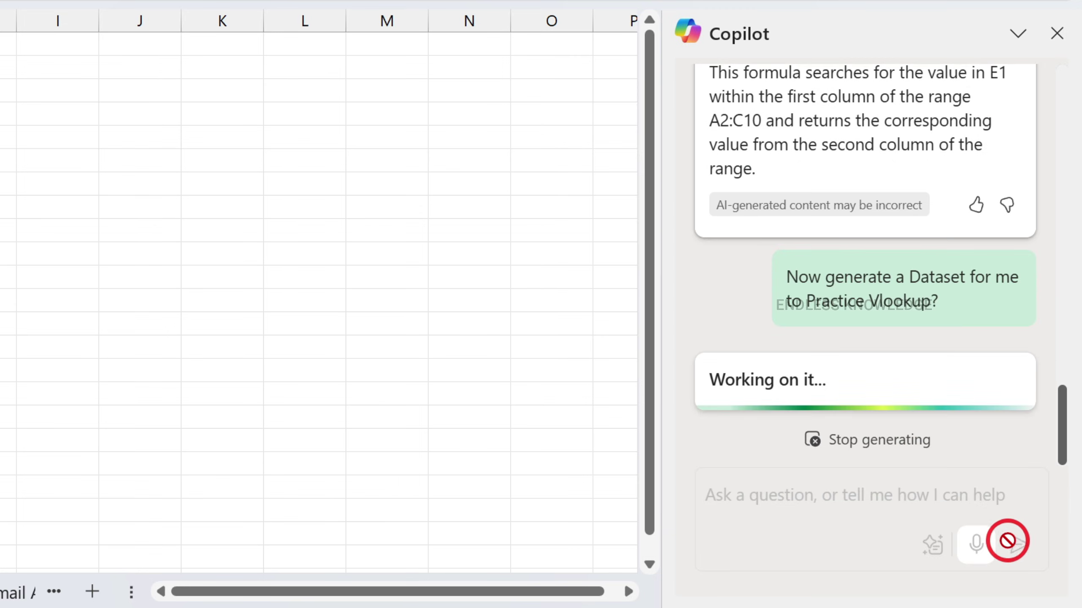
Insert the product dataset generated by Copilot into a new sheet and deselect the table
{"action": "scroll", "coordinate": [990, 365], "scroll_direction": "down", "scroll_amount": 3}
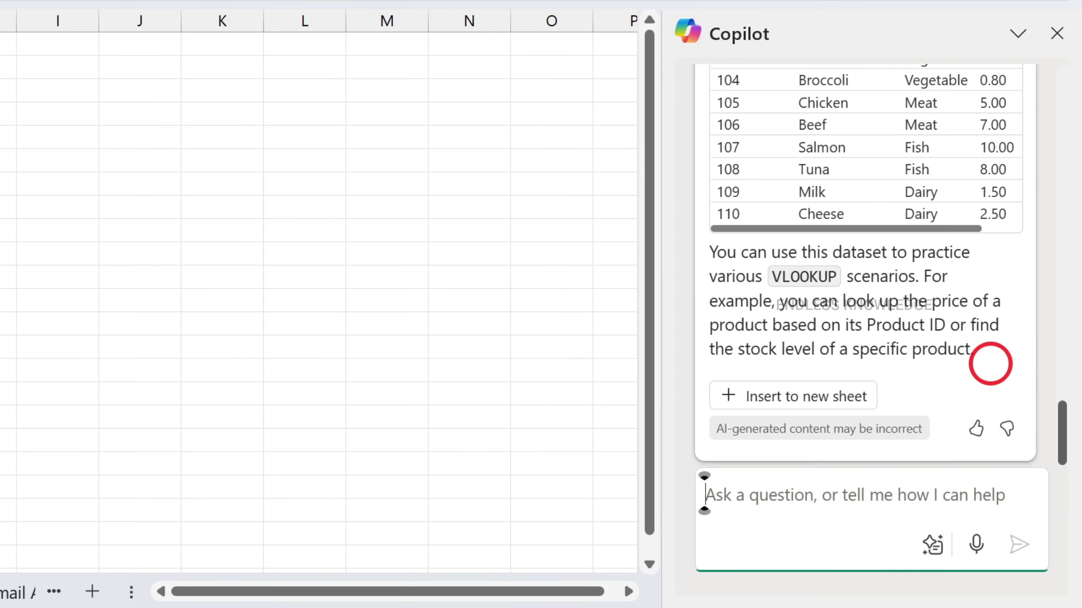
{"action": "left_click", "coordinate": [789, 407]}
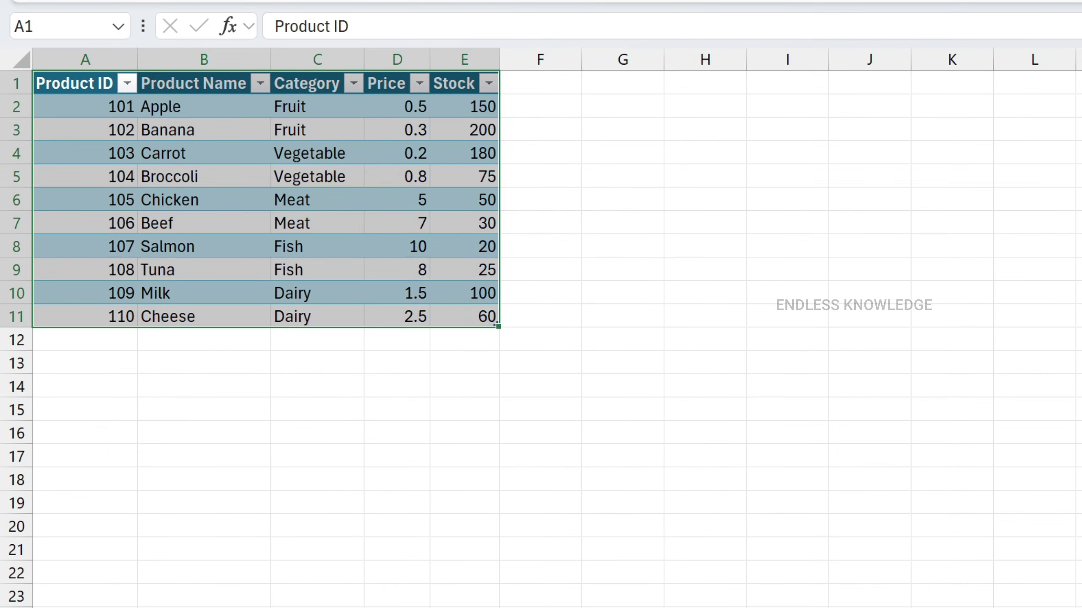
{"action": "left_click", "coordinate": [535, 148]}
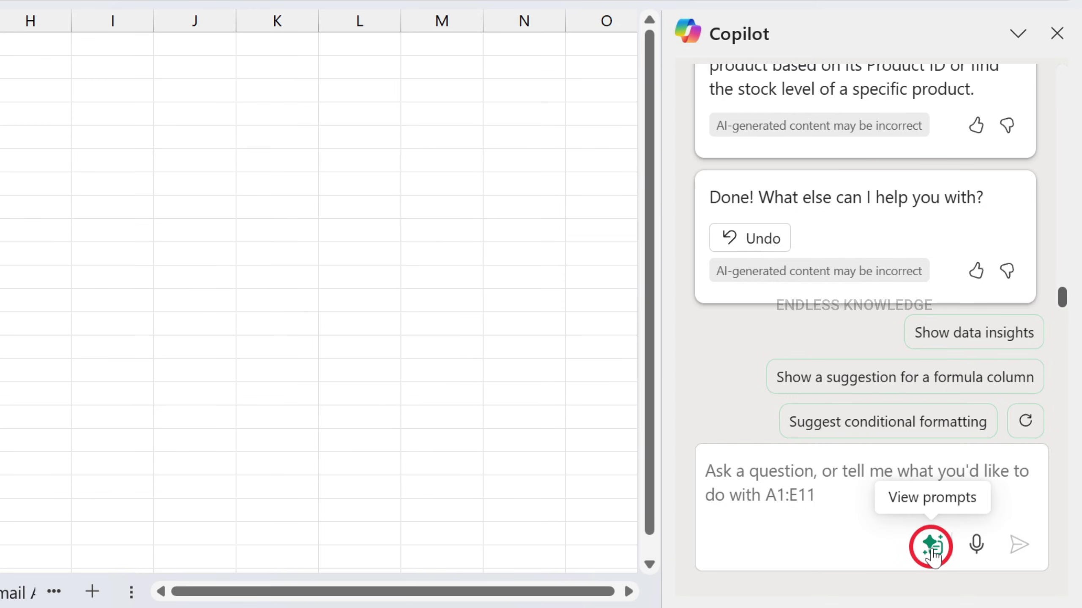
Open the Copilot Prompt Gallery and browse the unfiltered example prompts
{"action": "left_click", "coordinate": [932, 549]}
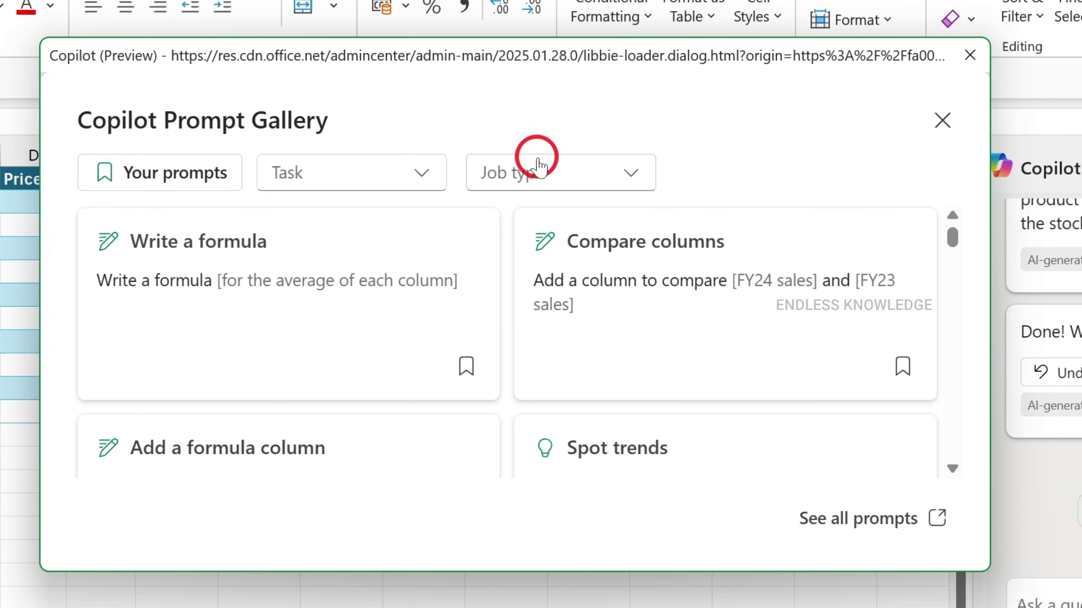
{"action": "scroll", "coordinate": [702, 281], "scroll_direction": "down", "scroll_amount": 7}
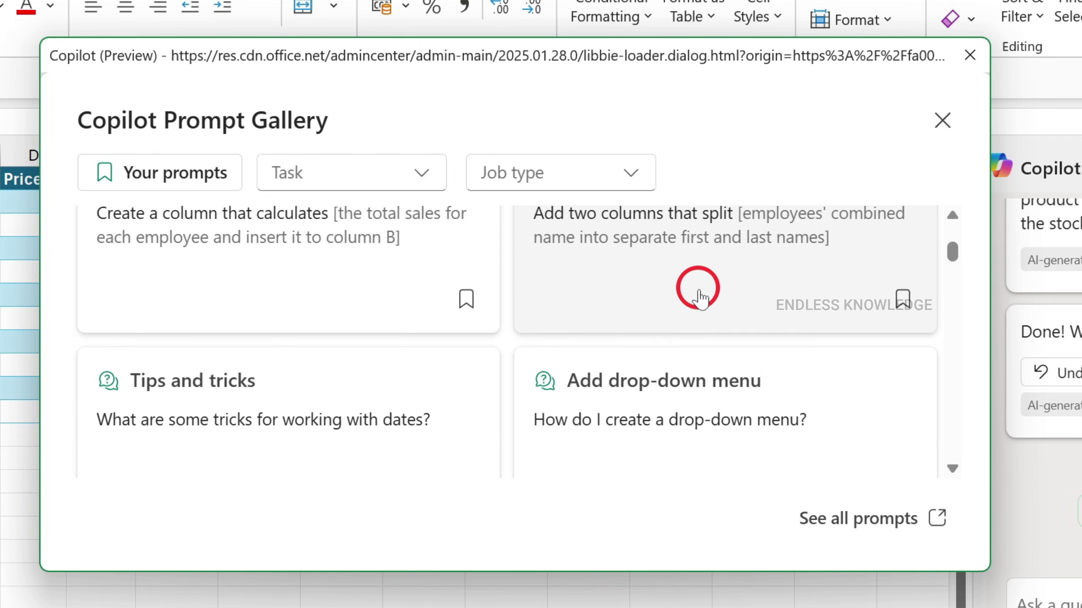
{"action": "scroll", "coordinate": [695, 303], "scroll_direction": "down", "scroll_amount": 5}
{"action": "scroll", "coordinate": [680, 337], "scroll_direction": "down", "scroll_amount": 5}
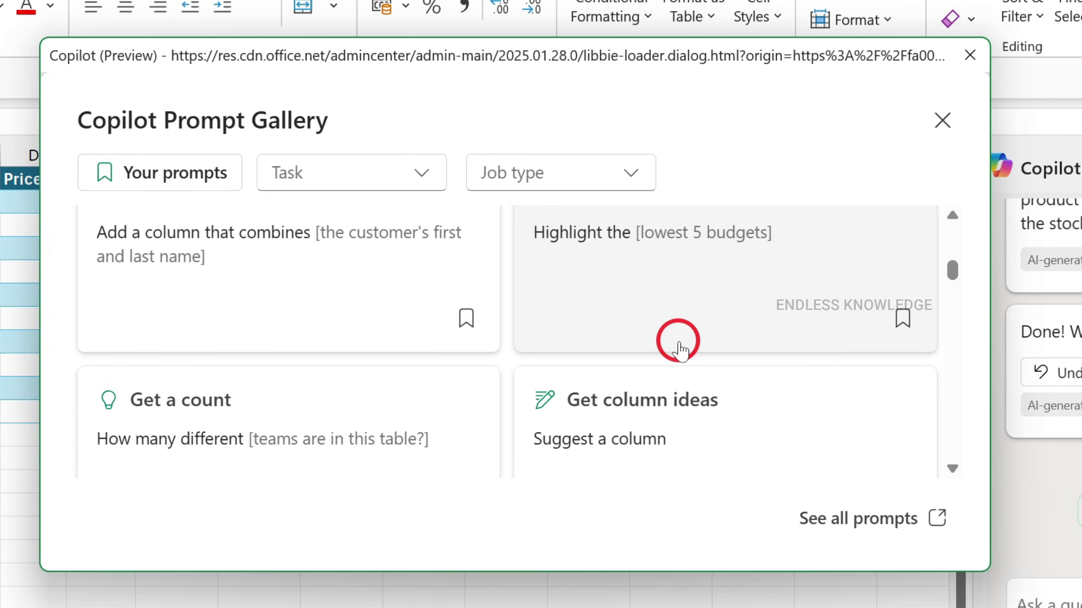
{"action": "scroll", "coordinate": [680, 350], "scroll_direction": "up", "scroll_amount": 15}
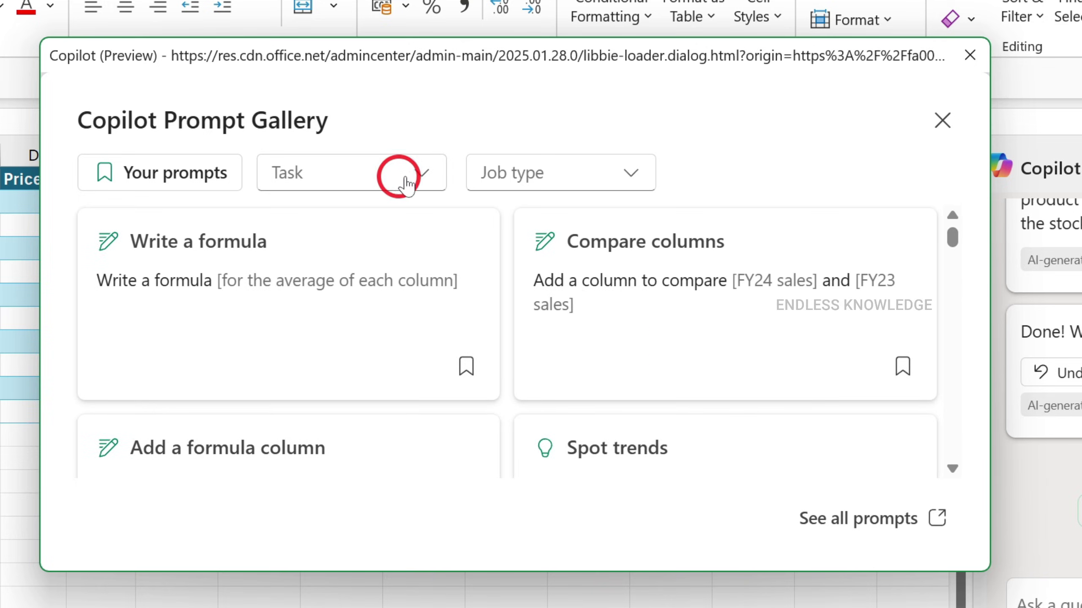
Filter the prompt gallery by the Analyze task and browse the matching prompts
{"action": "left_click", "coordinate": [421, 175]}
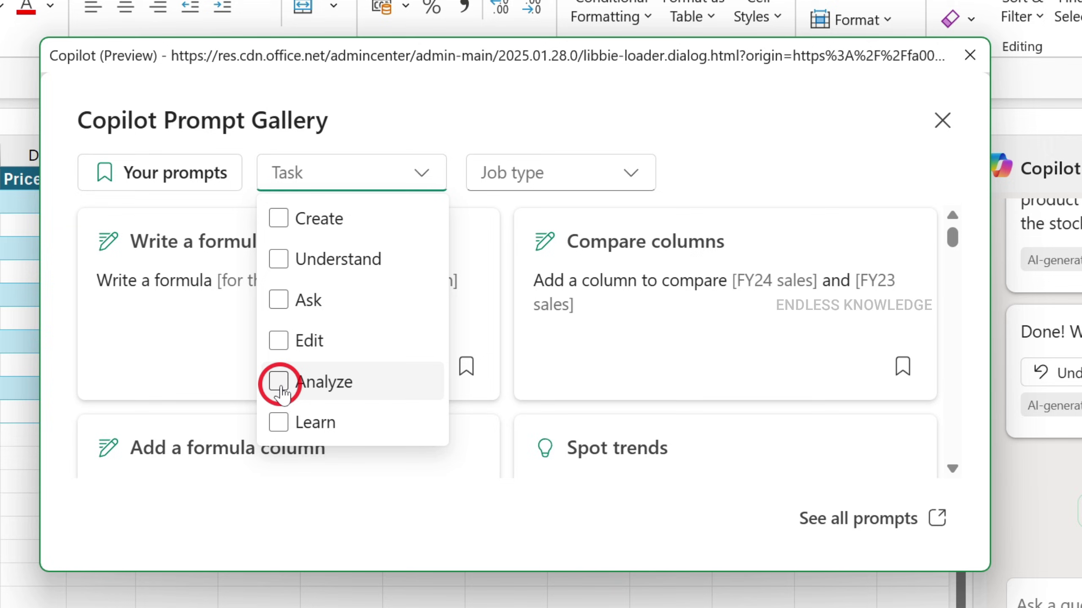
{"action": "left_click", "coordinate": [279, 381]}
{"action": "left_click", "coordinate": [471, 120]}
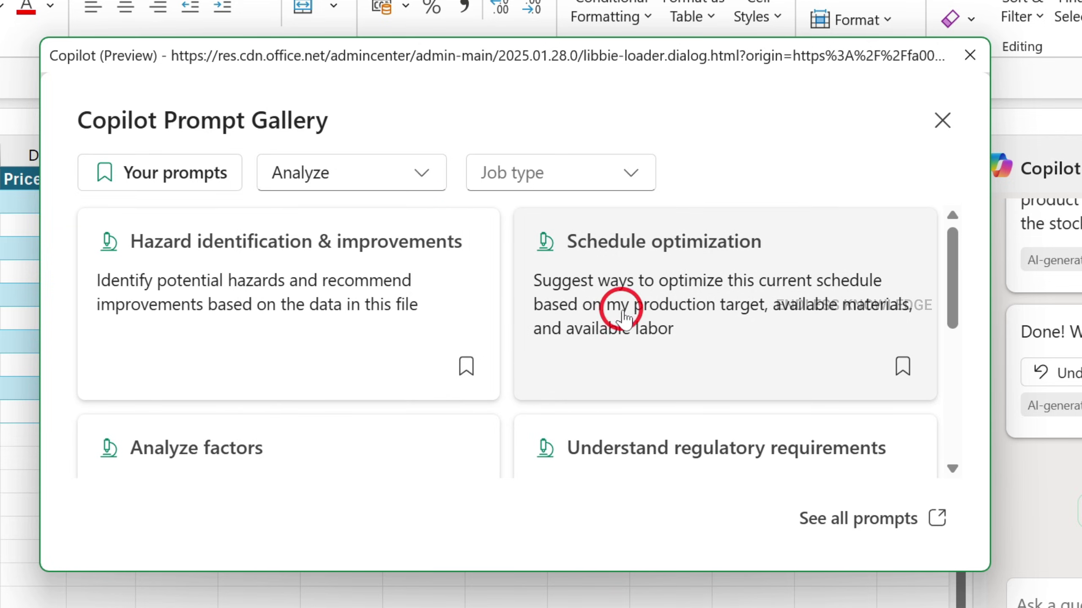
{"action": "scroll", "coordinate": [624, 320], "scroll_direction": "down", "scroll_amount": 3}
{"action": "scroll", "coordinate": [623, 319], "scroll_direction": "down", "scroll_amount": 2}
{"action": "scroll", "coordinate": [624, 319], "scroll_direction": "up", "scroll_amount": 5}
Check the available job types and clear the Analyze task filter
{"action": "left_click", "coordinate": [541, 174]}
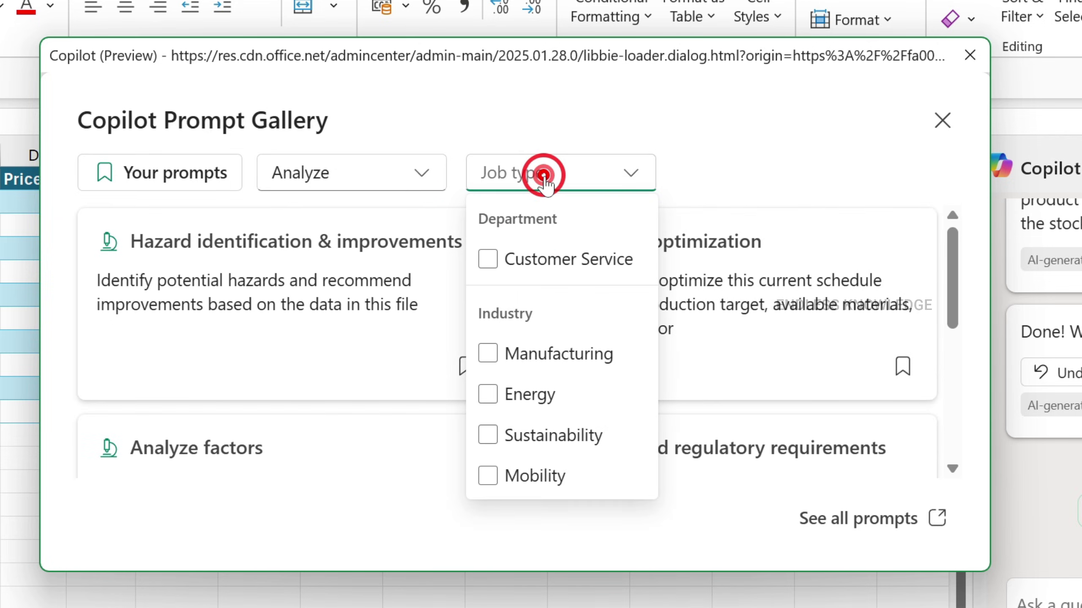
{"action": "left_click", "coordinate": [410, 174]}
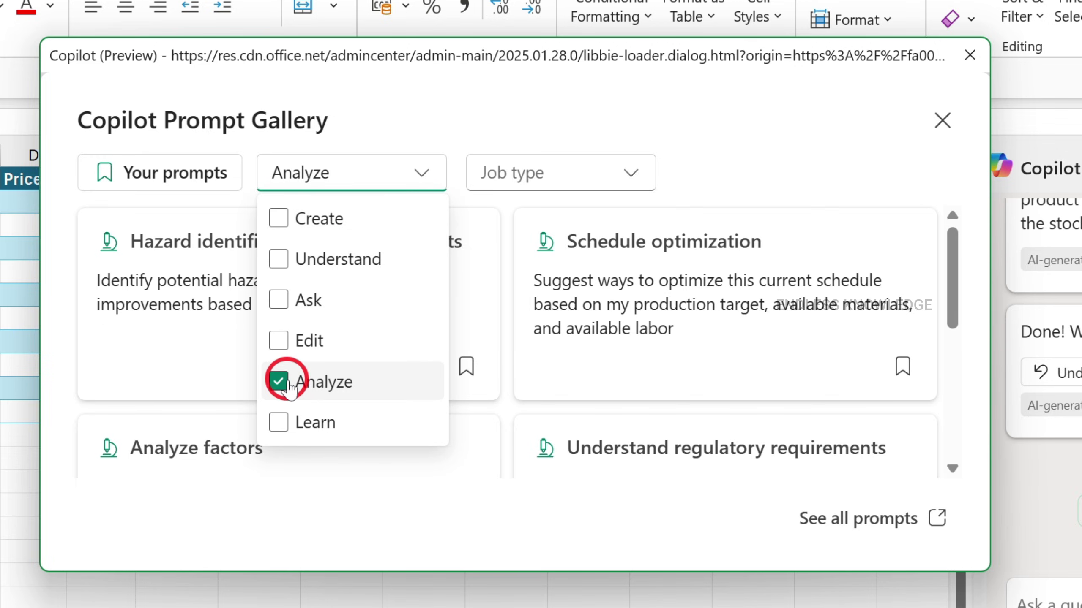
{"action": "left_click", "coordinate": [279, 382]}
Preview the gallery prompts for the Customer Service, Manufacturing and Energy job types one at a time, clearing each filter
{"action": "left_click", "coordinate": [546, 173]}
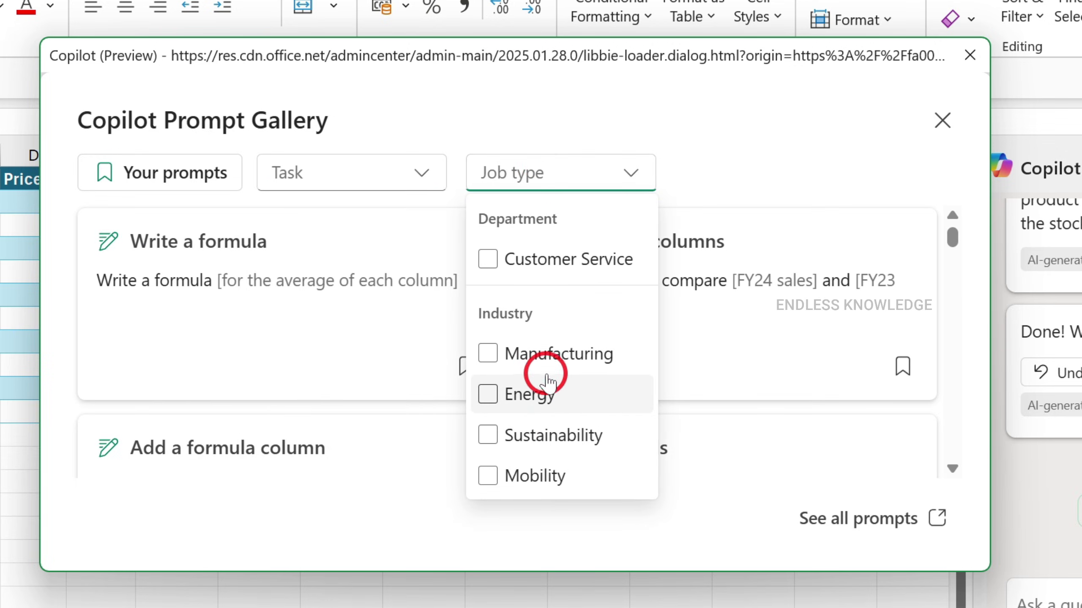
{"action": "left_click", "coordinate": [542, 264]}
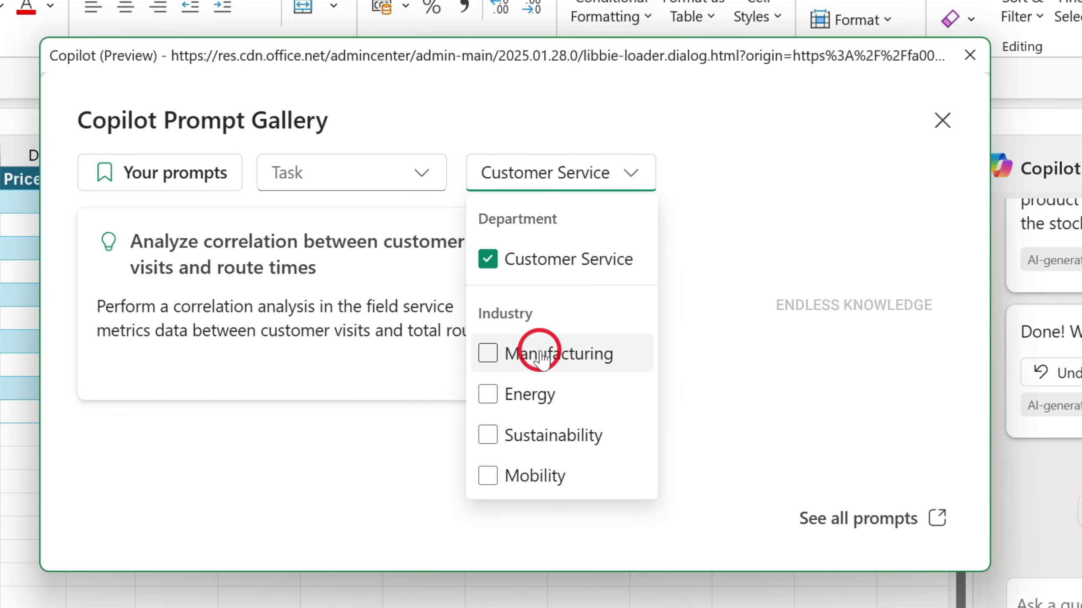
{"action": "left_click", "coordinate": [509, 260]}
{"action": "left_click", "coordinate": [536, 353]}
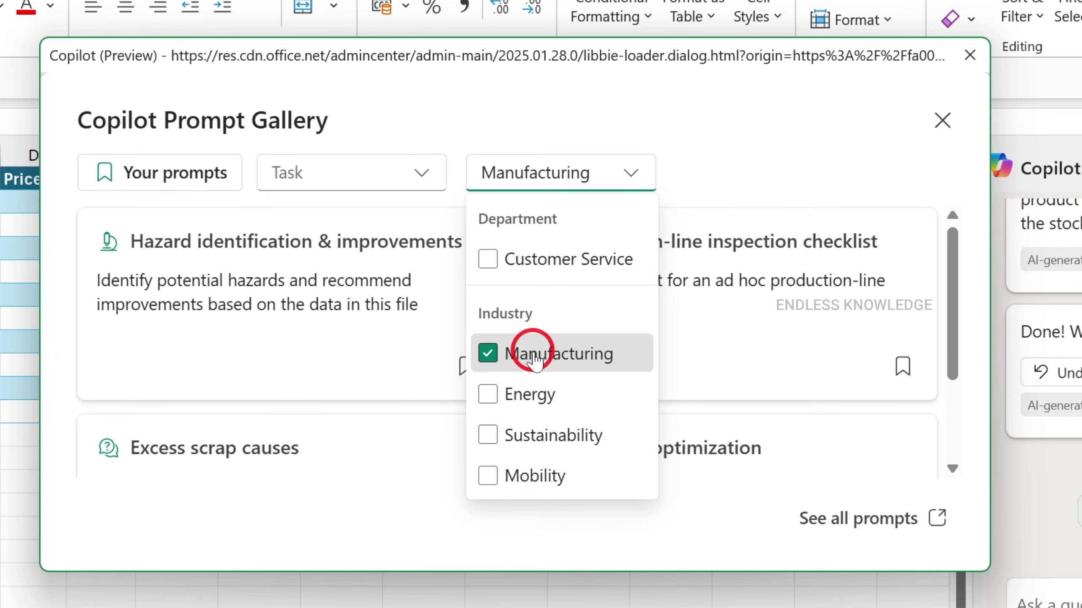
{"action": "left_click", "coordinate": [537, 353]}
{"action": "left_click", "coordinate": [537, 398]}
{"action": "left_click", "coordinate": [535, 396]}
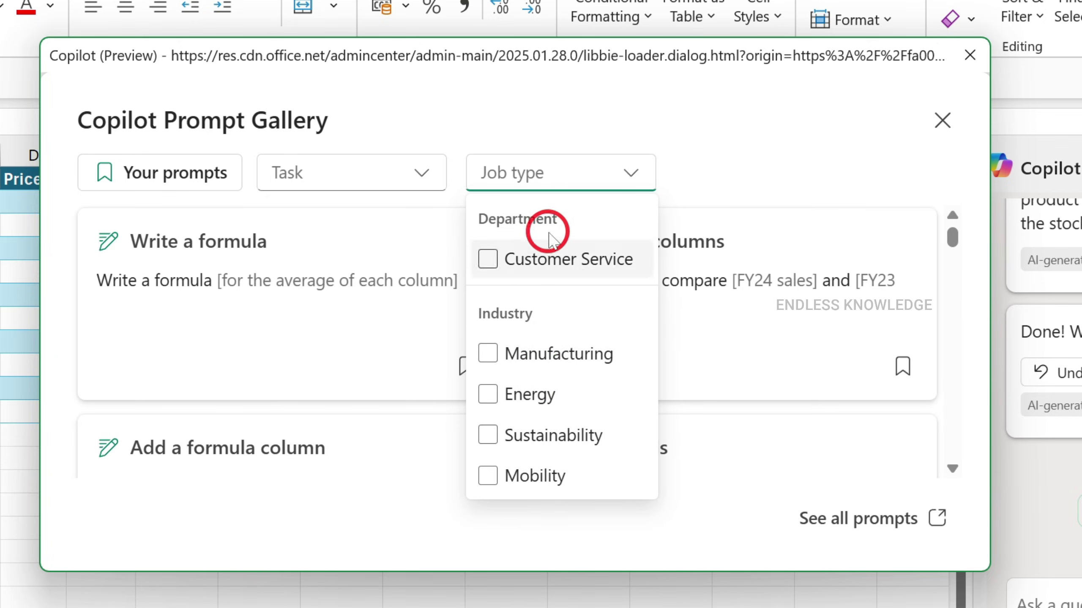
{"action": "left_click", "coordinate": [648, 170]}
Filter the prompt gallery by the Edit task and review the matching prompts
{"action": "left_click", "coordinate": [422, 170]}
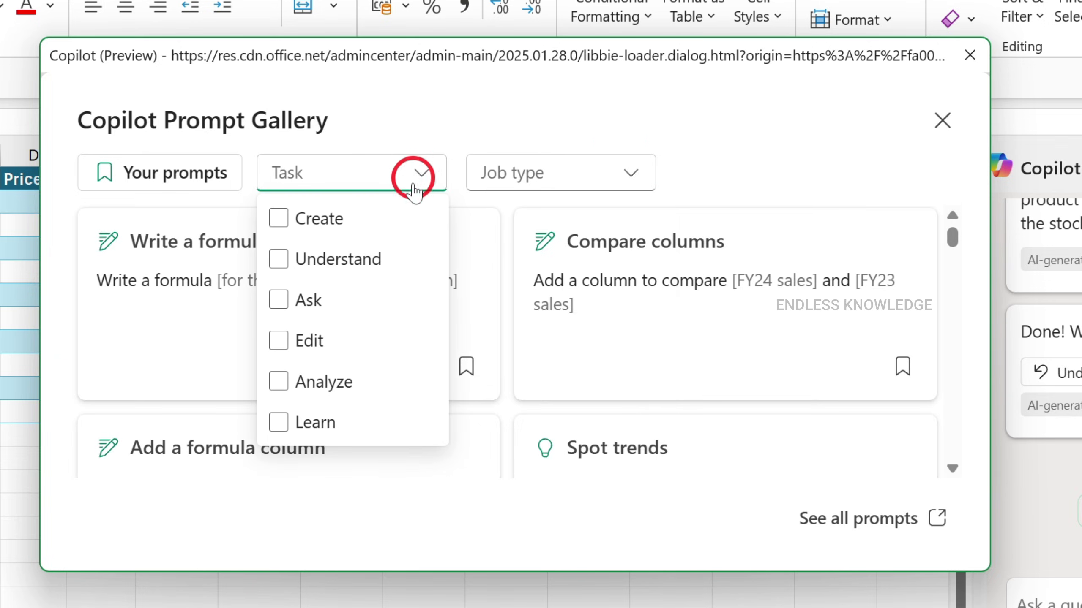
{"action": "left_click", "coordinate": [334, 342]}
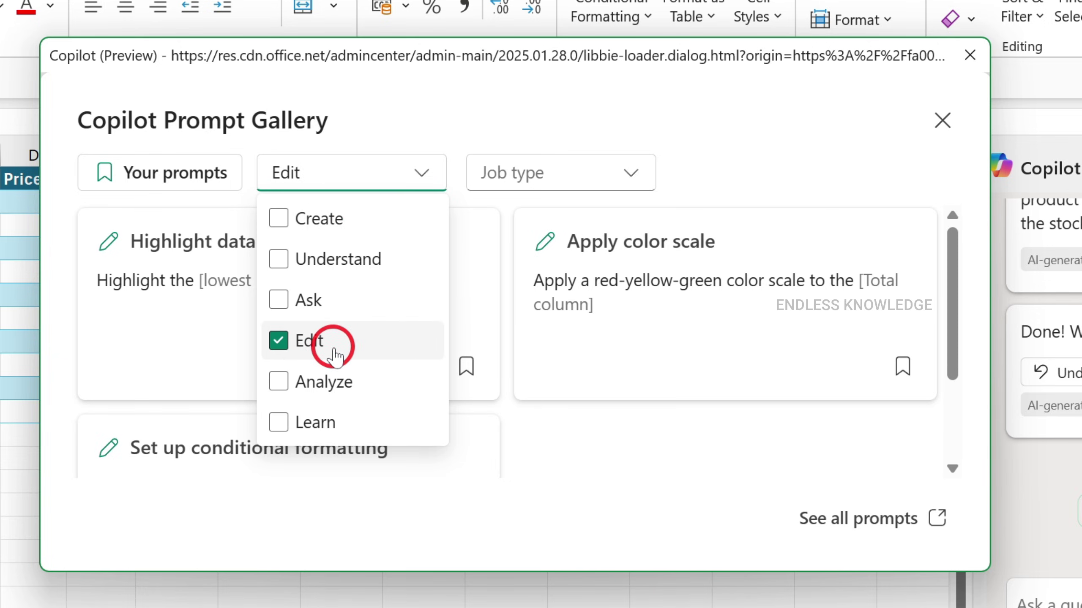
{"action": "left_click", "coordinate": [494, 410]}
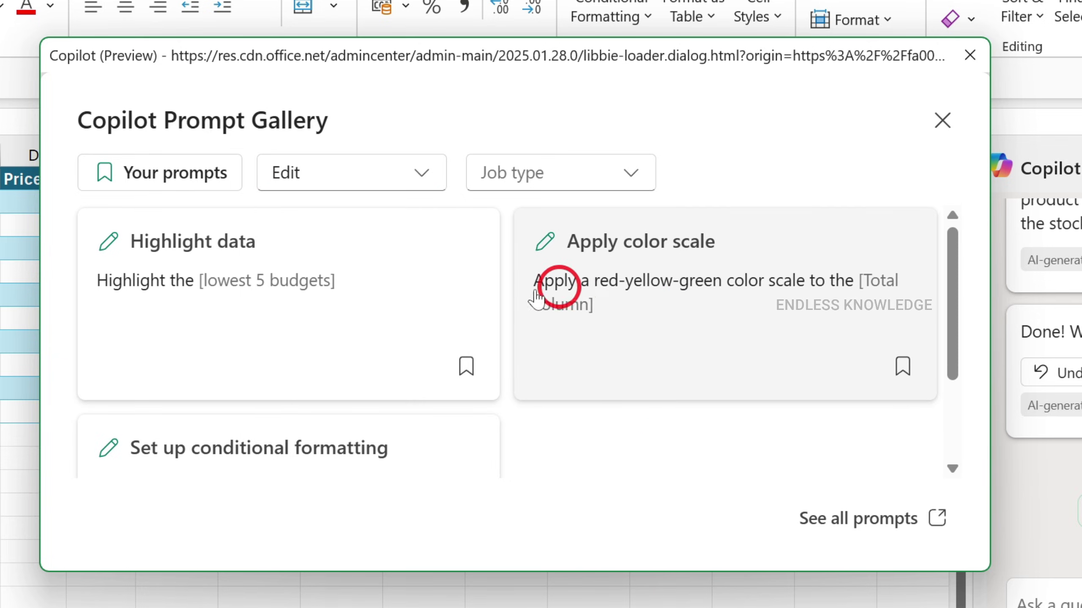
{"action": "scroll", "coordinate": [319, 273], "scroll_direction": "down", "scroll_amount": 3}
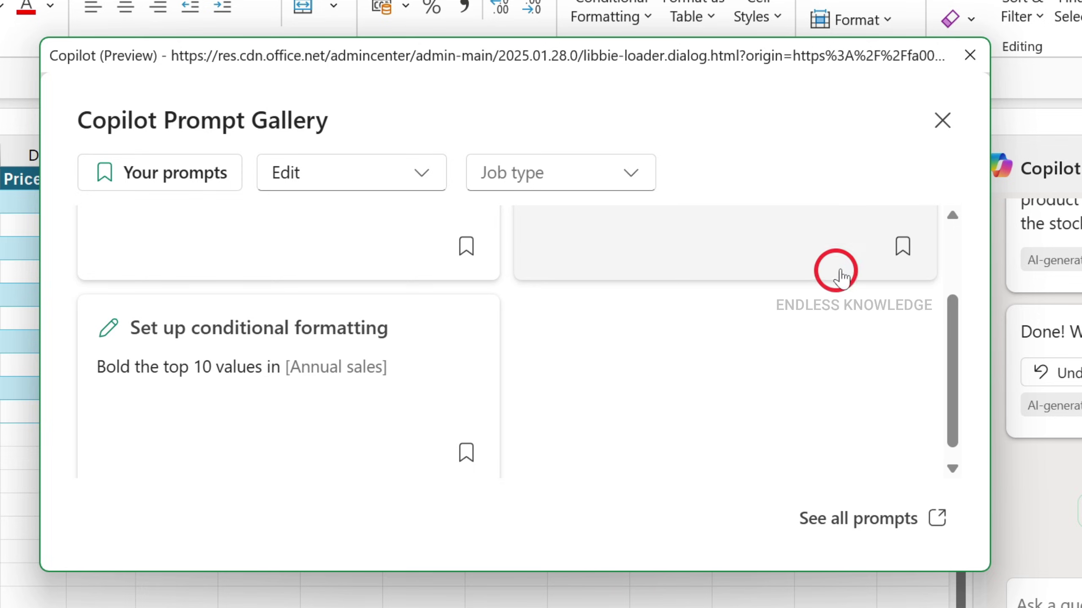
Close the prompt gallery and ask Copilot for a riddle where the answer is Xlookup, reading the full reply
{"action": "left_click", "coordinate": [941, 120]}
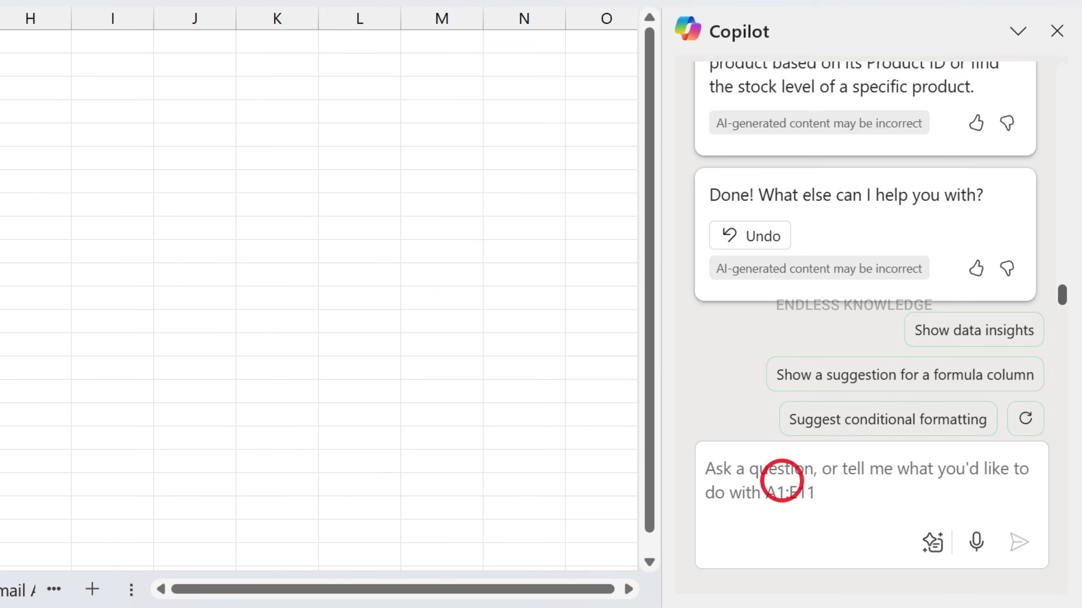
{"action": "left_click", "coordinate": [823, 481]}
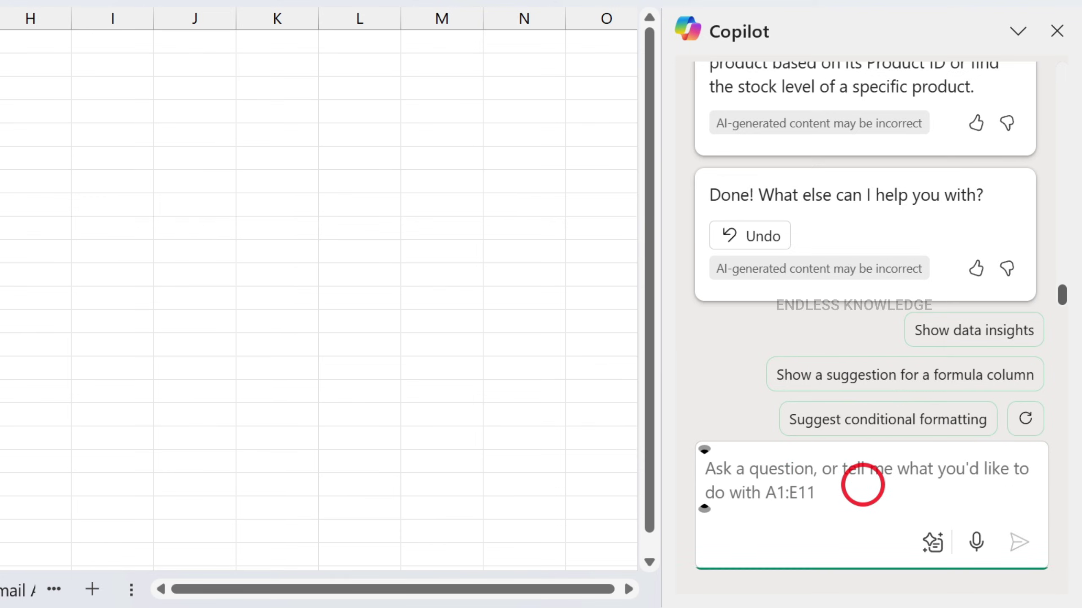
{"action": "type", "text": "Give me a riddle where the answer is Xlookup"}
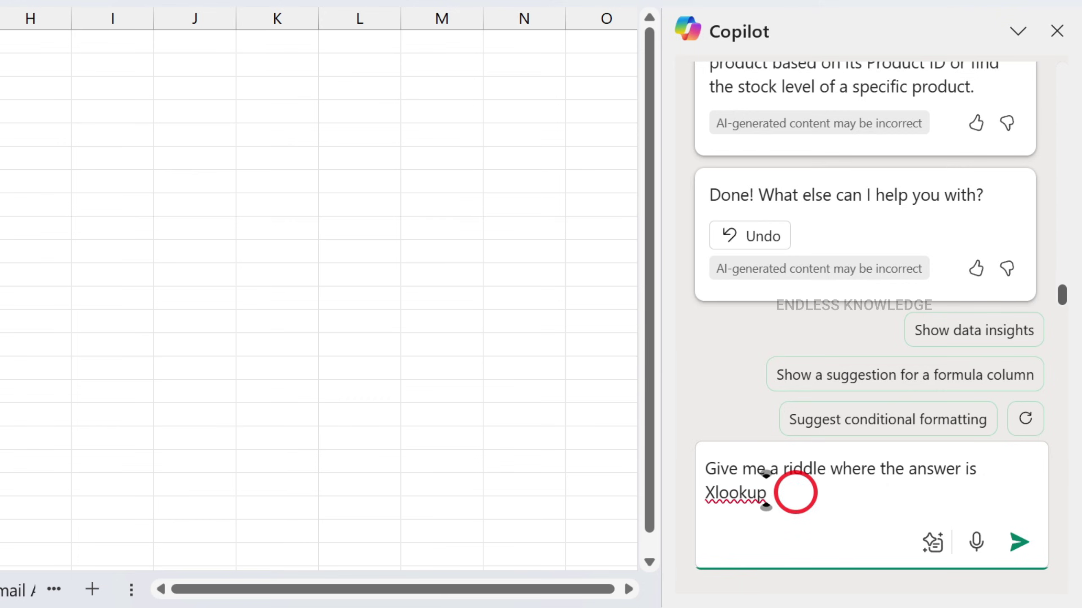
{"action": "left_click", "coordinate": [1020, 539]}
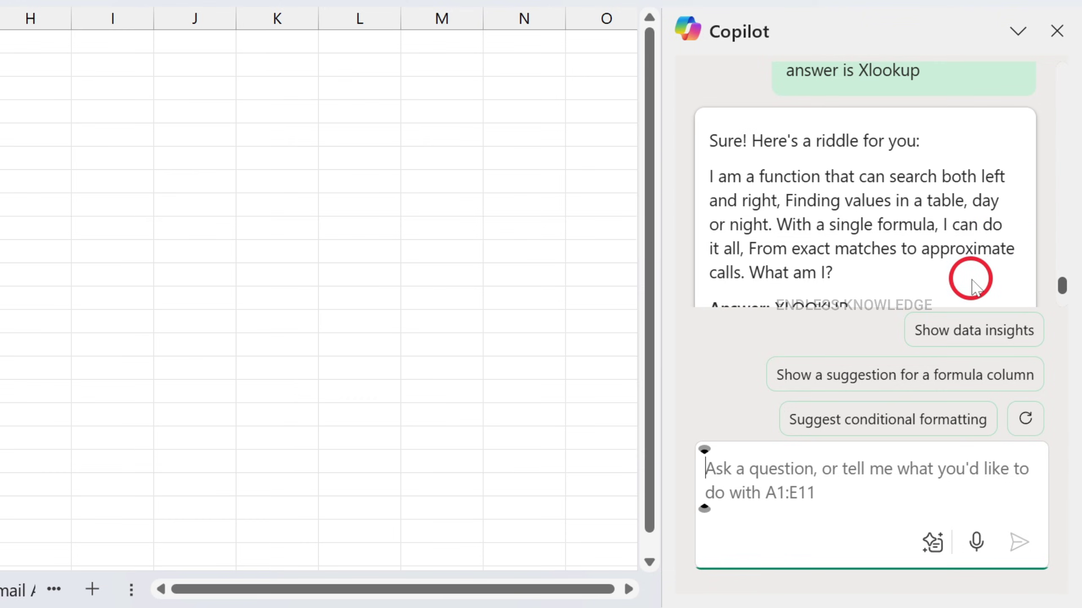
{"action": "scroll", "coordinate": [913, 217], "scroll_direction": "down", "scroll_amount": 3}
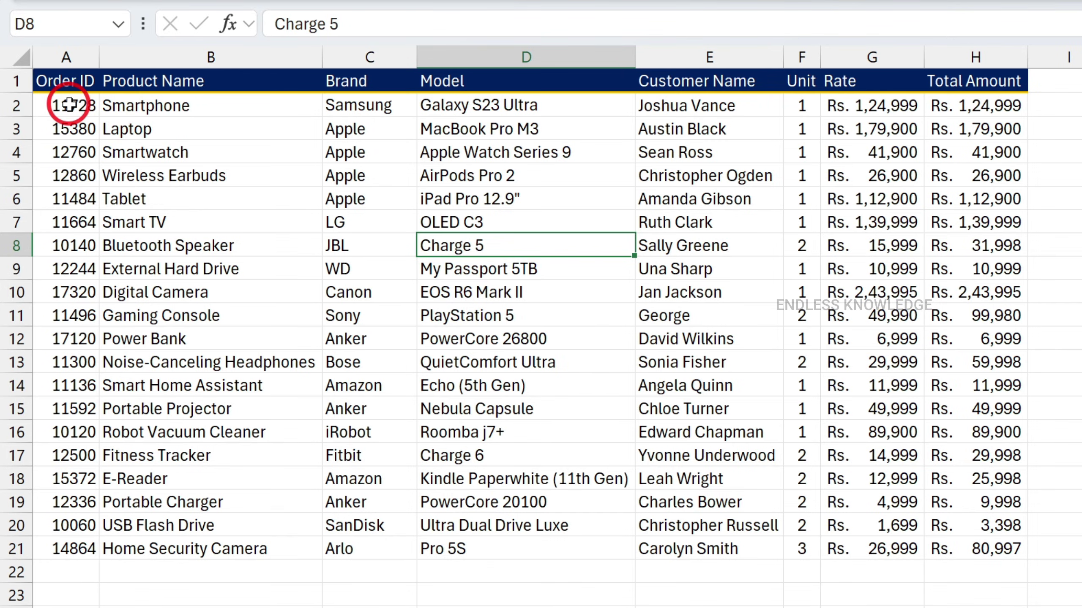
Copy the Order ID formula from cell A2 without changing the cell
{"action": "left_click", "coordinate": [68, 105]}
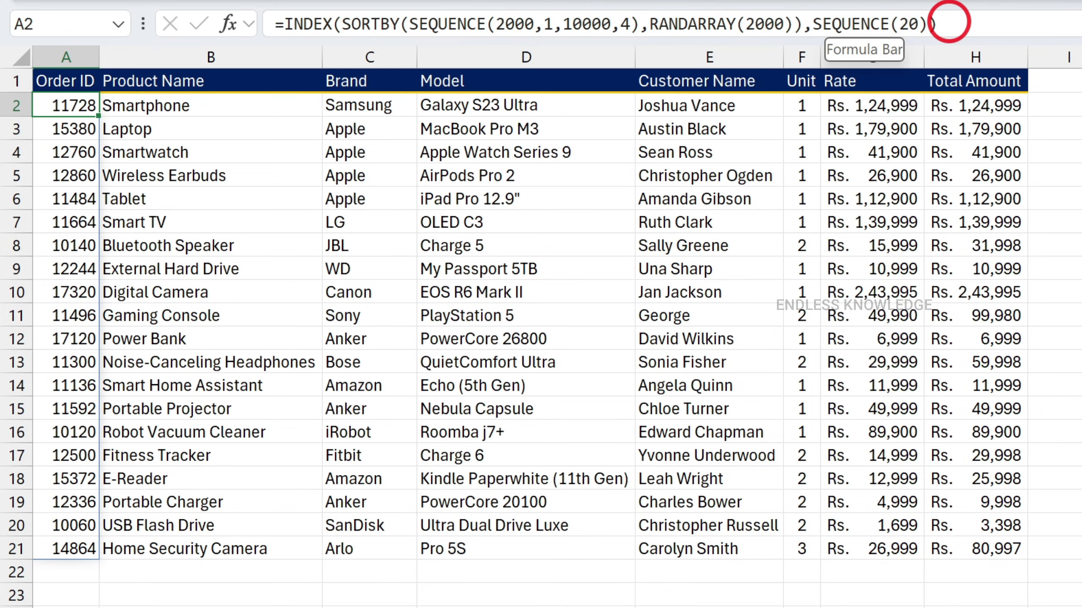
{"action": "left_click_drag", "start_coordinate": [949, 21], "coordinate": [262, 17]}
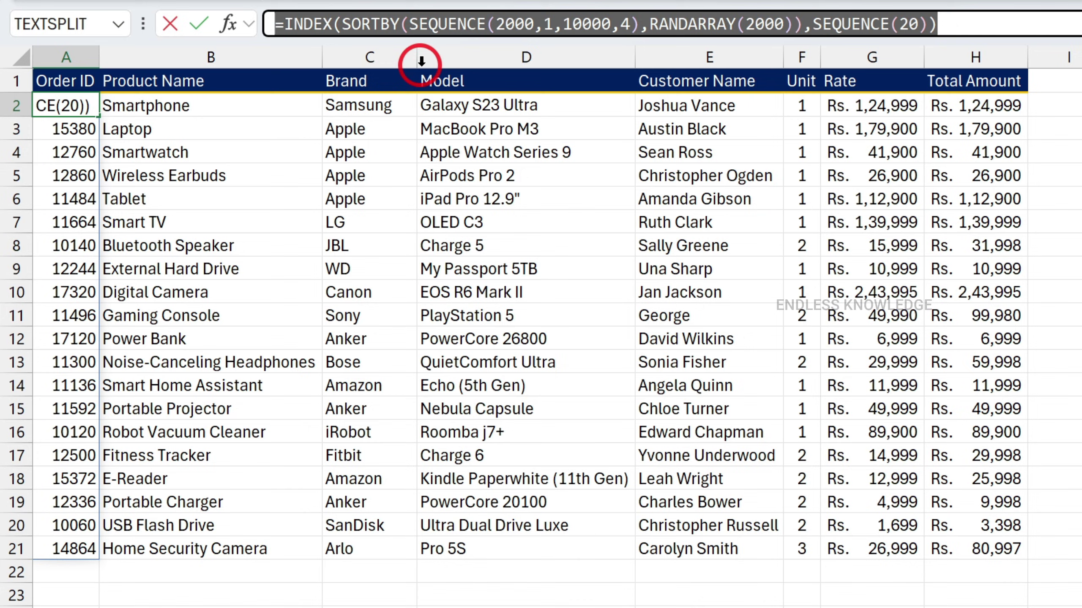
{"action": "key", "text": "Escape"}
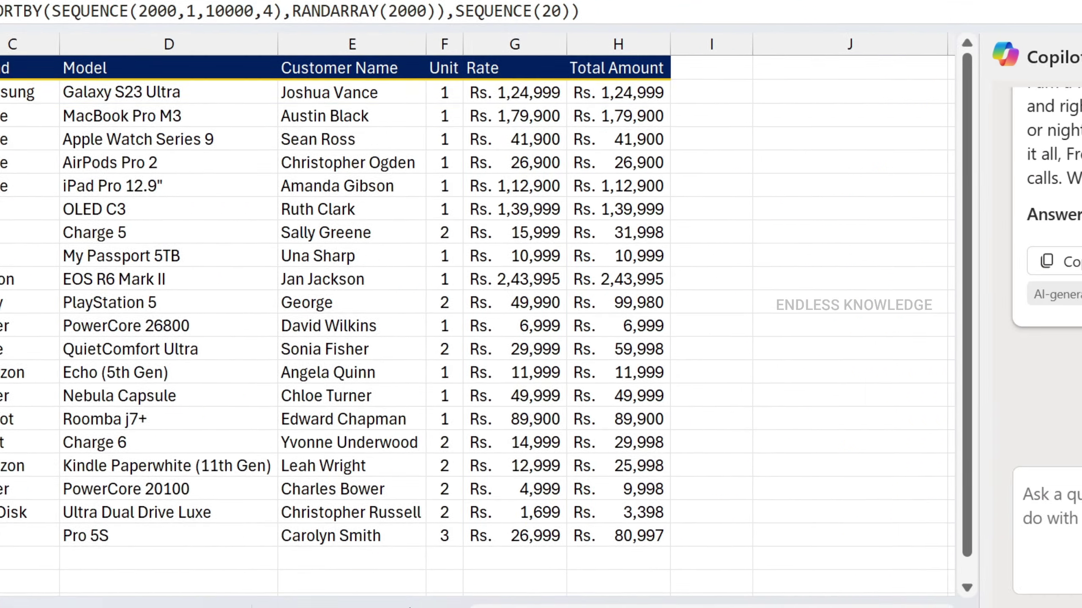
Ask Copilot to explain the formula =INDEX(SORTBY(SEQUENCE(2000,1,10000,4),RANDARRAY(2000)),SEQUENCE(20)) and read through its explanation
{"action": "left_click", "coordinate": [779, 502]}
{"action": "type", "text": "Explain this formula to me \"=INDEX(SORTBY(SEQUENCE(2000,1,10000,4),RANDARRAY(2000)),SEQUENCE(20))"}
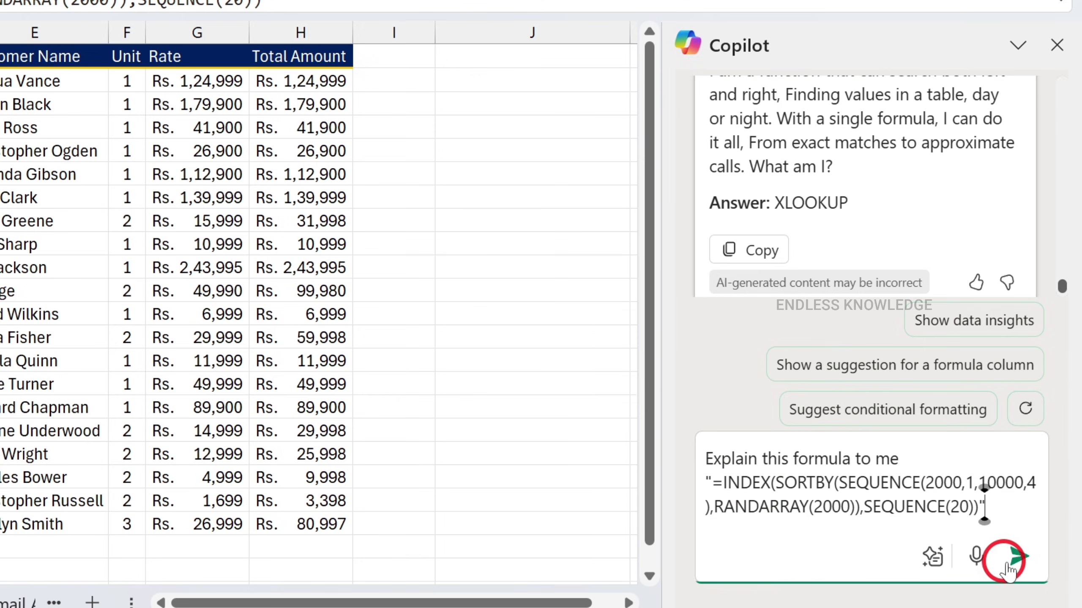
{"action": "left_click", "coordinate": [1020, 556]}
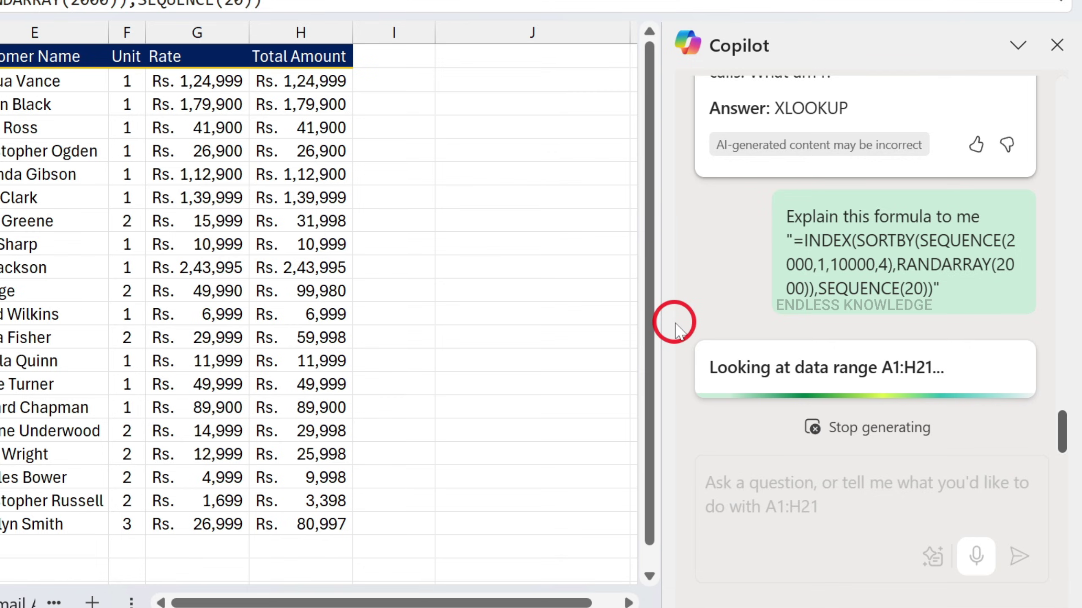
{"action": "scroll", "coordinate": [975, 234], "scroll_direction": "up", "scroll_amount": 10}
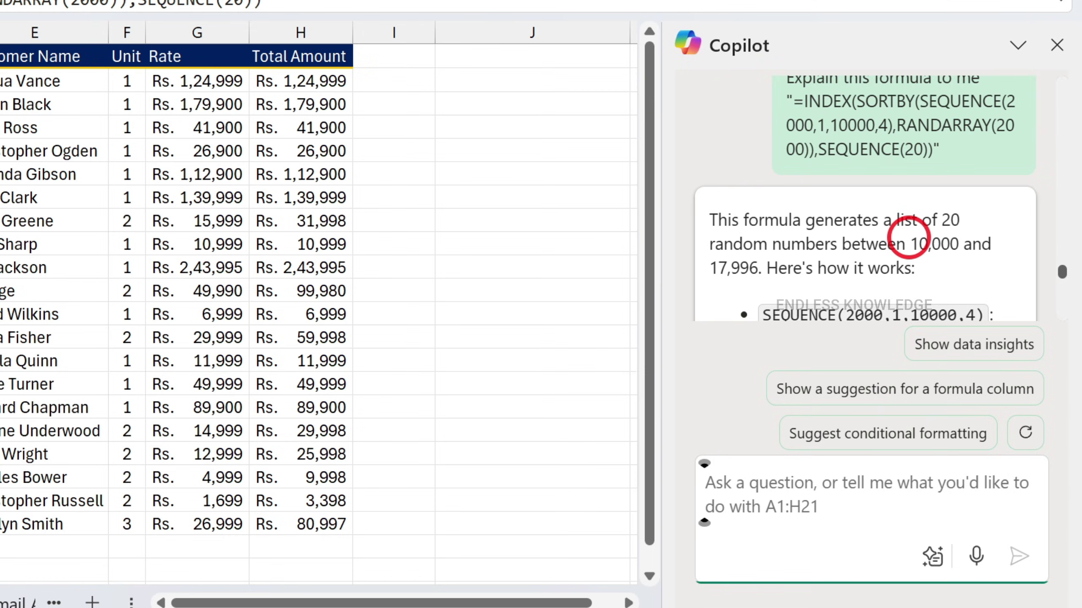
{"action": "scroll", "coordinate": [909, 237], "scroll_direction": "down", "scroll_amount": 5}
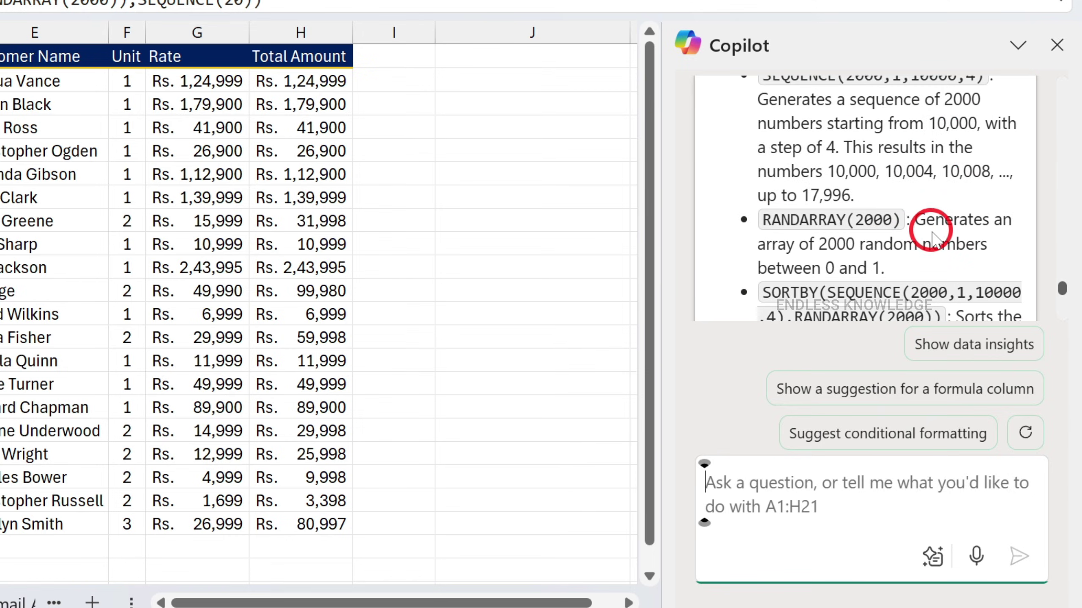
{"action": "left_click_drag", "start_coordinate": [1061, 292], "coordinate": [1062, 304]}
{"action": "scroll", "coordinate": [944, 237], "scroll_direction": "down", "scroll_amount": 3}
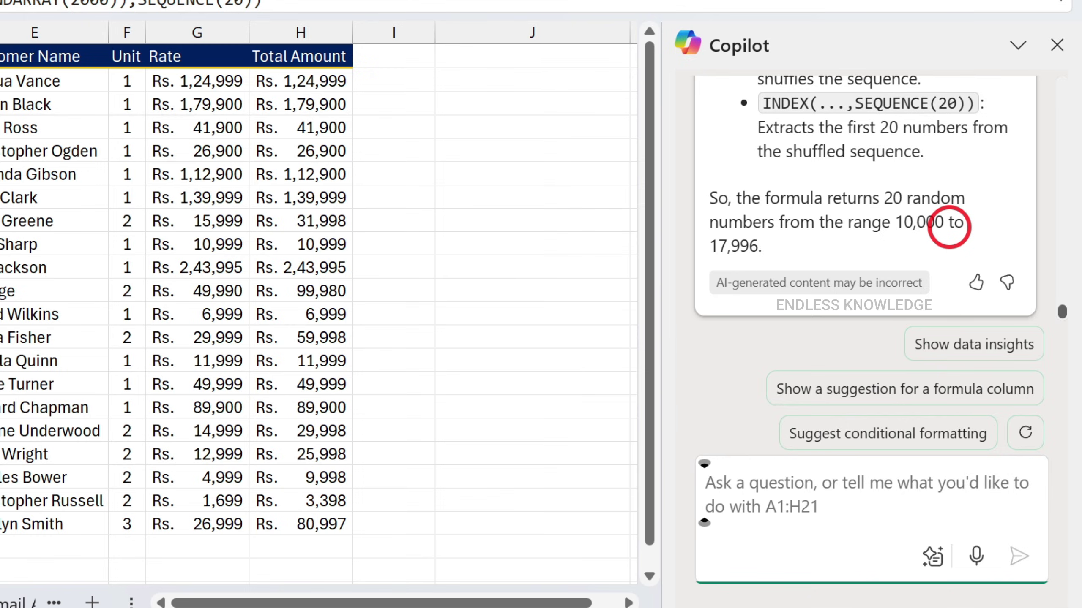
Refresh Copilot's suggested follow-up prompts several times to review the alternatives offered for the data range
{"action": "left_click", "coordinate": [1064, 408]}
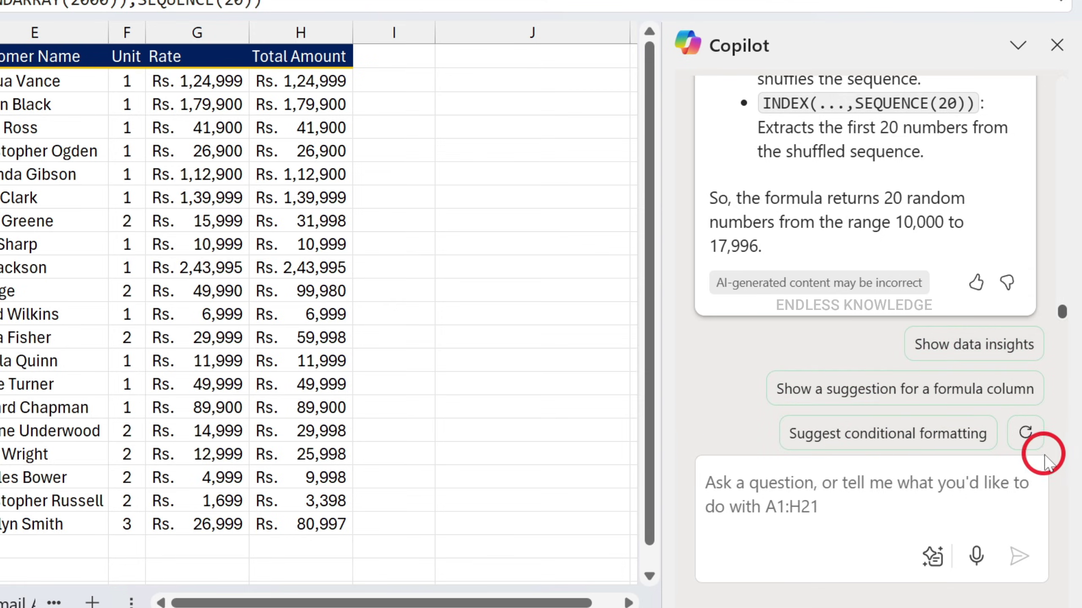
{"action": "left_click", "coordinate": [1026, 434]}
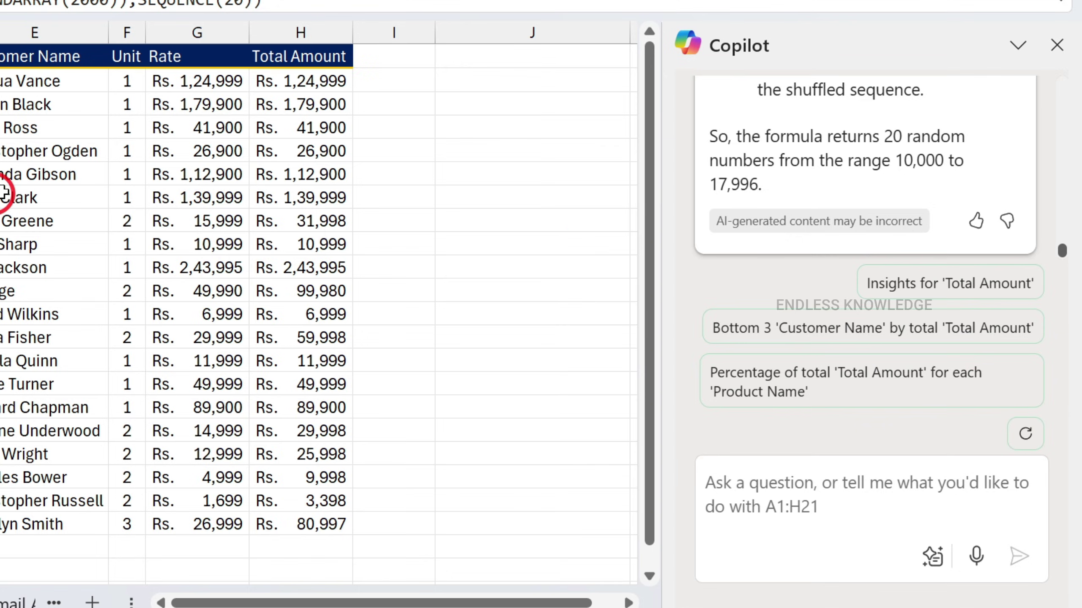
{"action": "left_click", "coordinate": [1022, 434]}
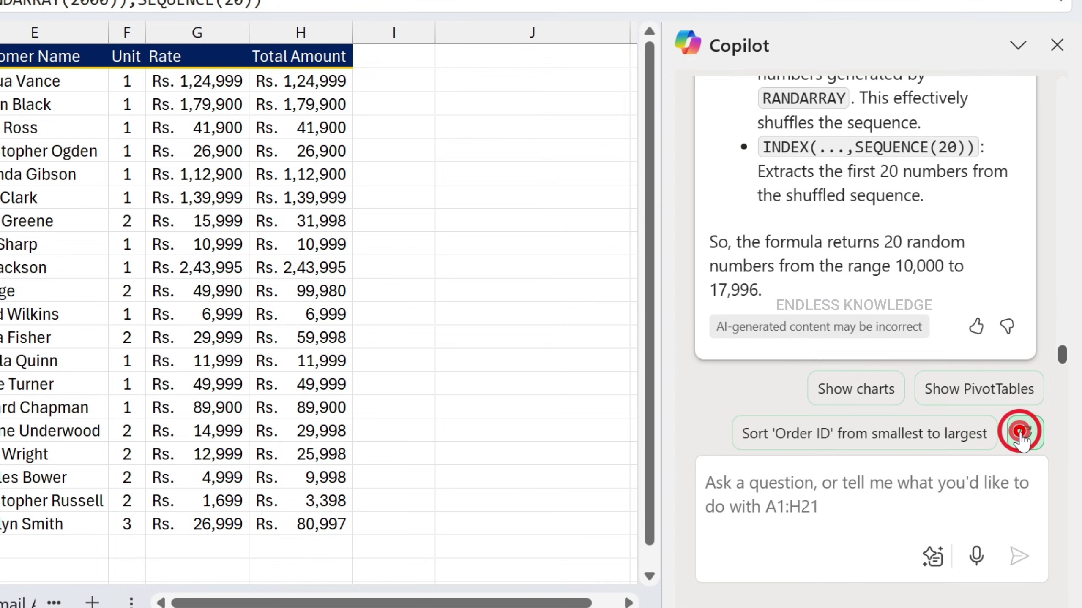
{"action": "left_click", "coordinate": [1029, 434]}
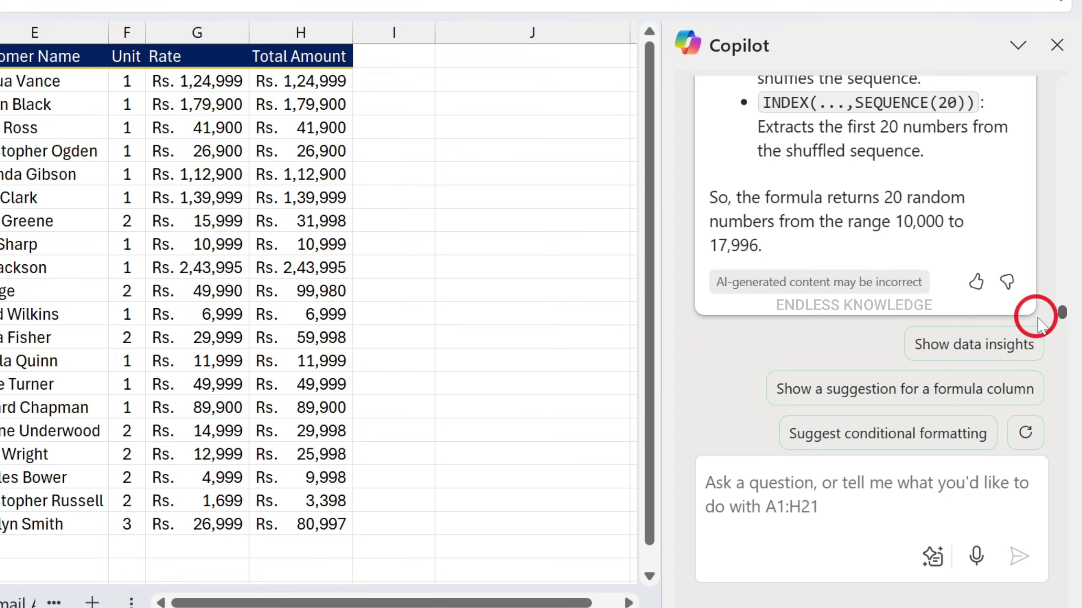
Open the Copilot chat history from the start of the conversation and begin a new chat
{"action": "left_click_drag", "start_coordinate": [1062, 312], "coordinate": [1062, 80]}
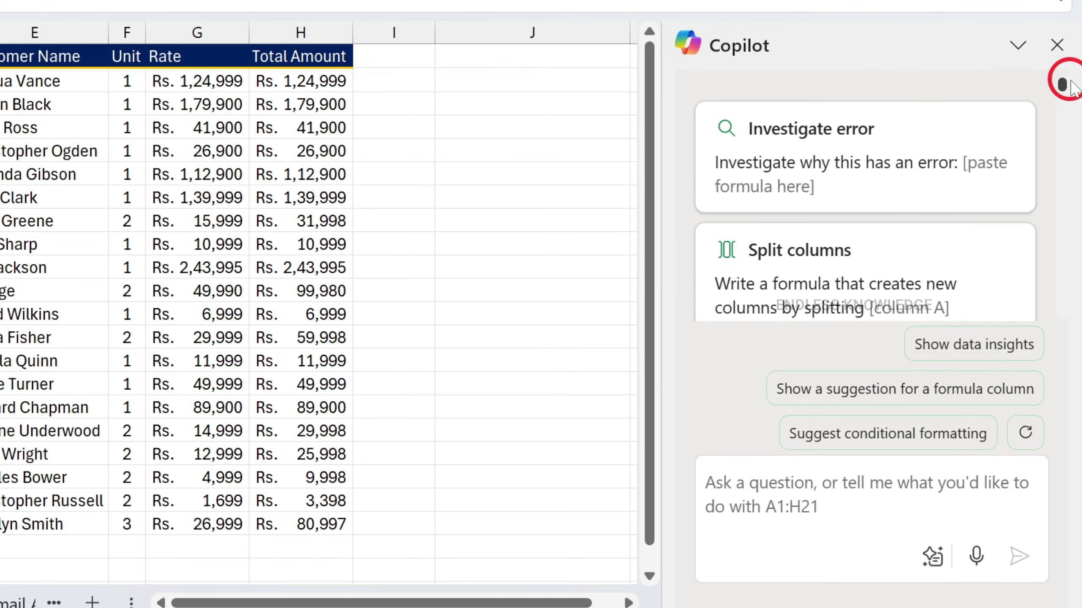
{"action": "scroll", "coordinate": [957, 198], "scroll_direction": "down", "scroll_amount": 3}
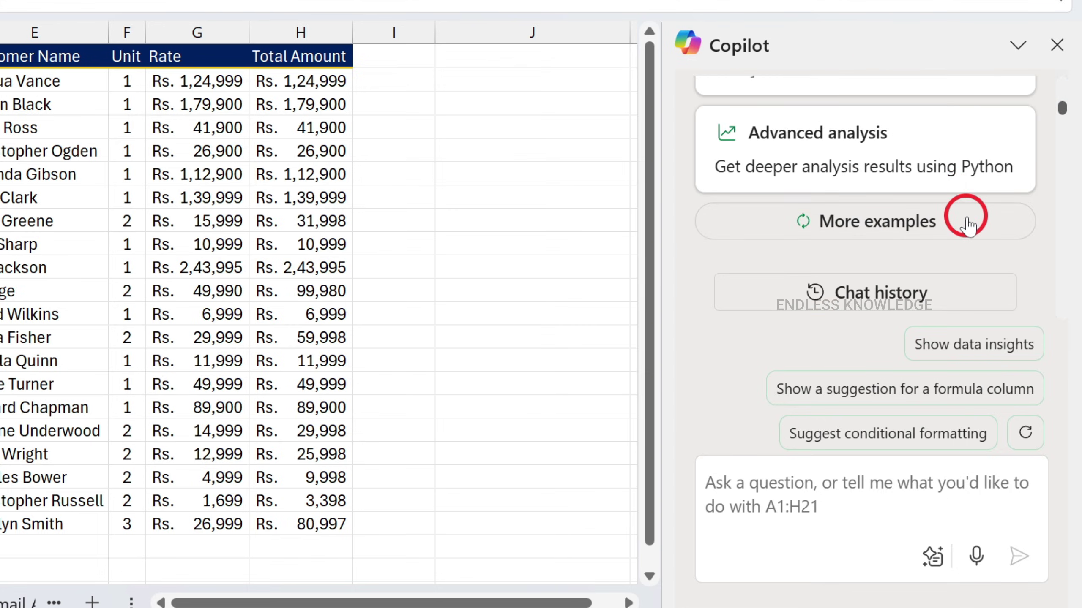
{"action": "scroll", "coordinate": [964, 215], "scroll_direction": "down", "scroll_amount": 3}
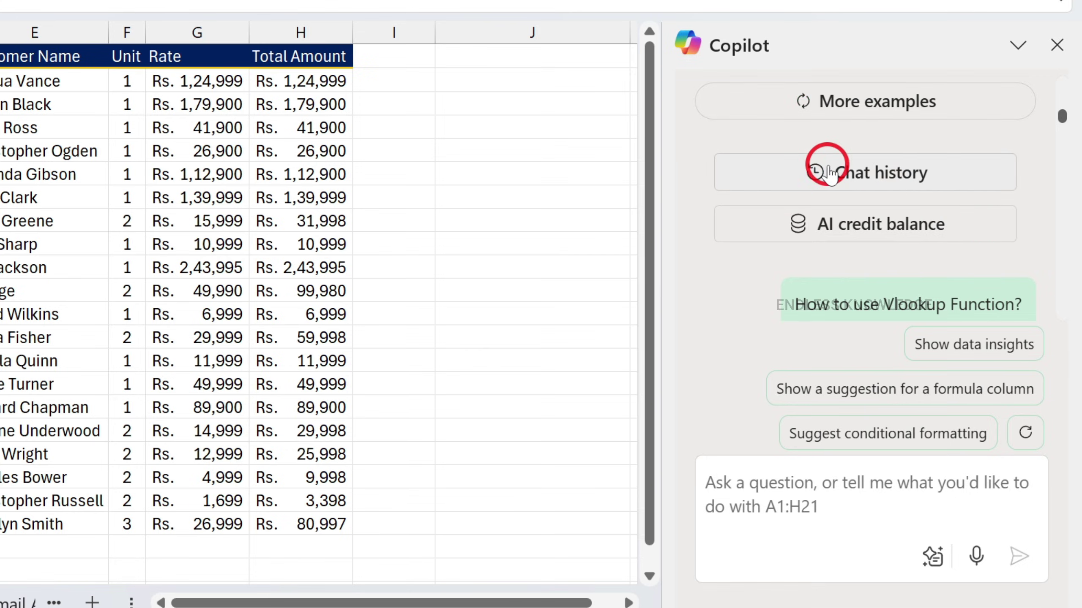
{"action": "left_click", "coordinate": [928, 175]}
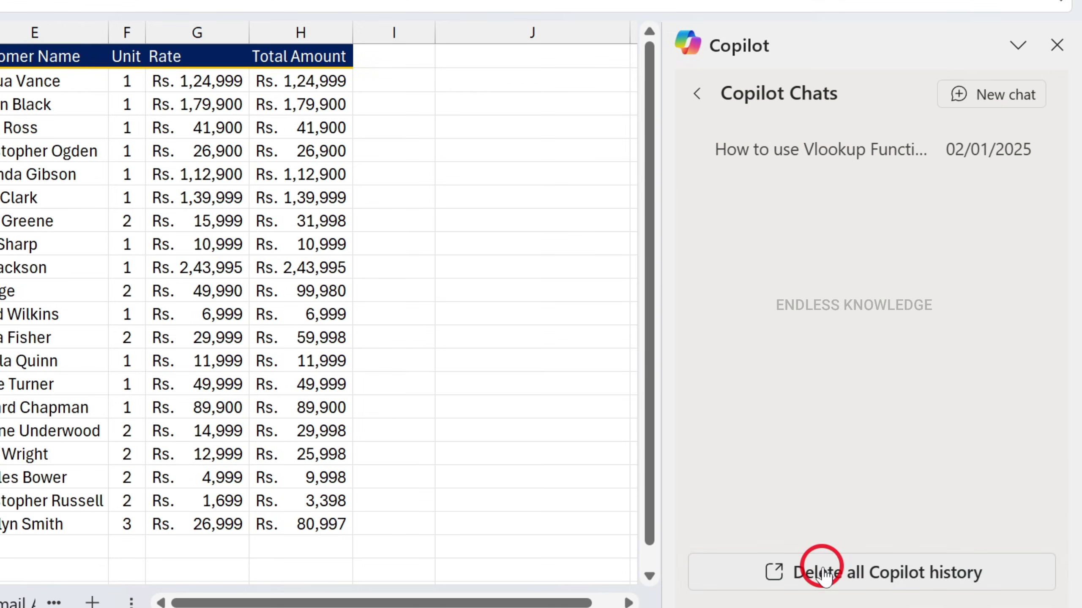
{"action": "left_click", "coordinate": [979, 108]}
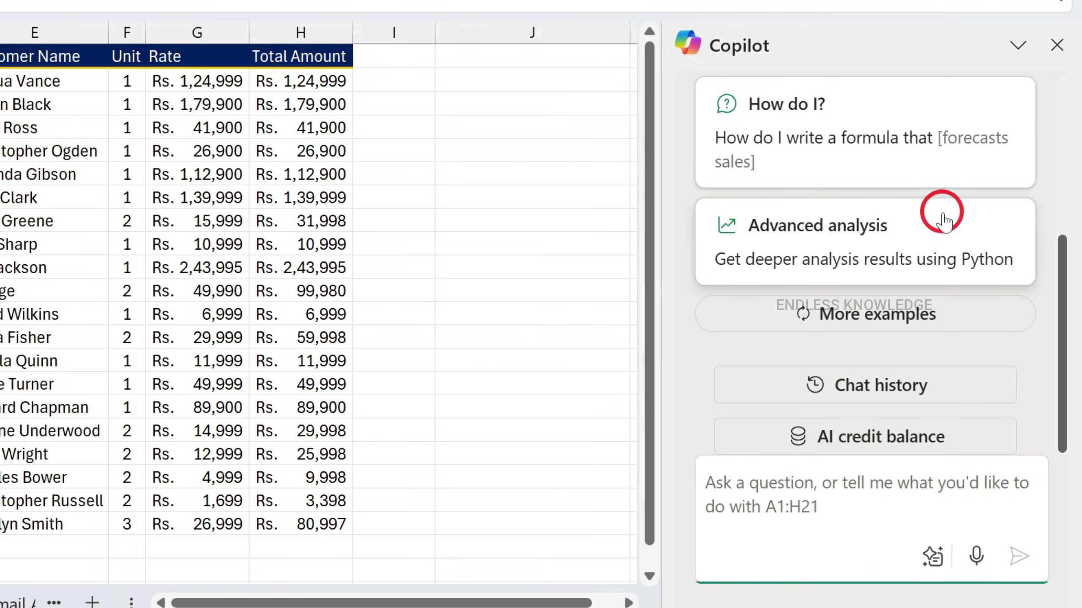
Browse the example prompts in the new chat and load more examples
{"action": "scroll", "coordinate": [941, 270], "scroll_direction": "up", "scroll_amount": 5}
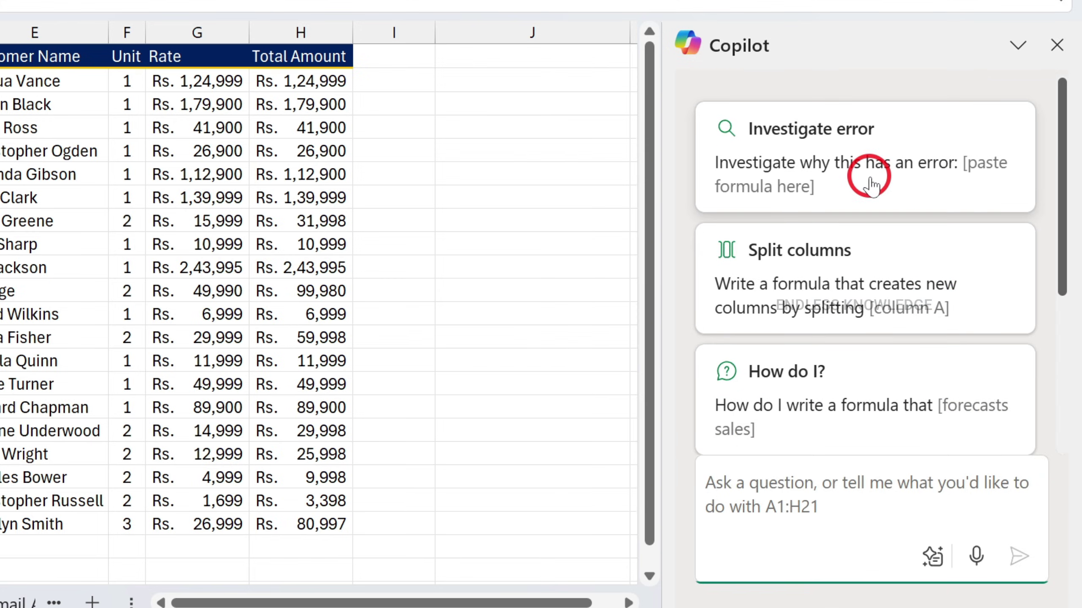
{"action": "scroll", "coordinate": [869, 185], "scroll_direction": "down", "scroll_amount": 5}
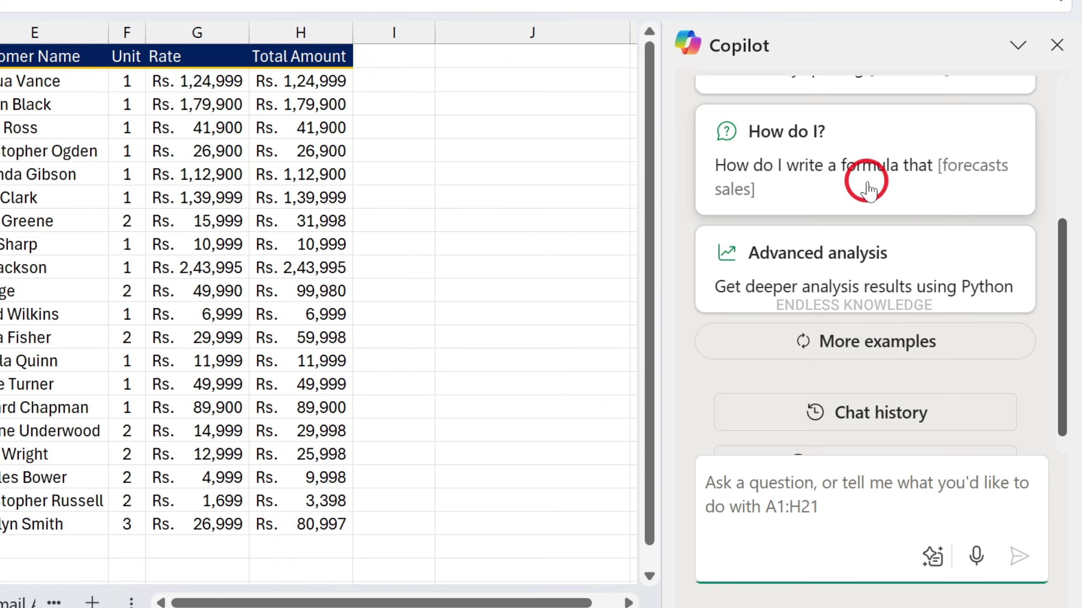
{"action": "left_click", "coordinate": [819, 343]}
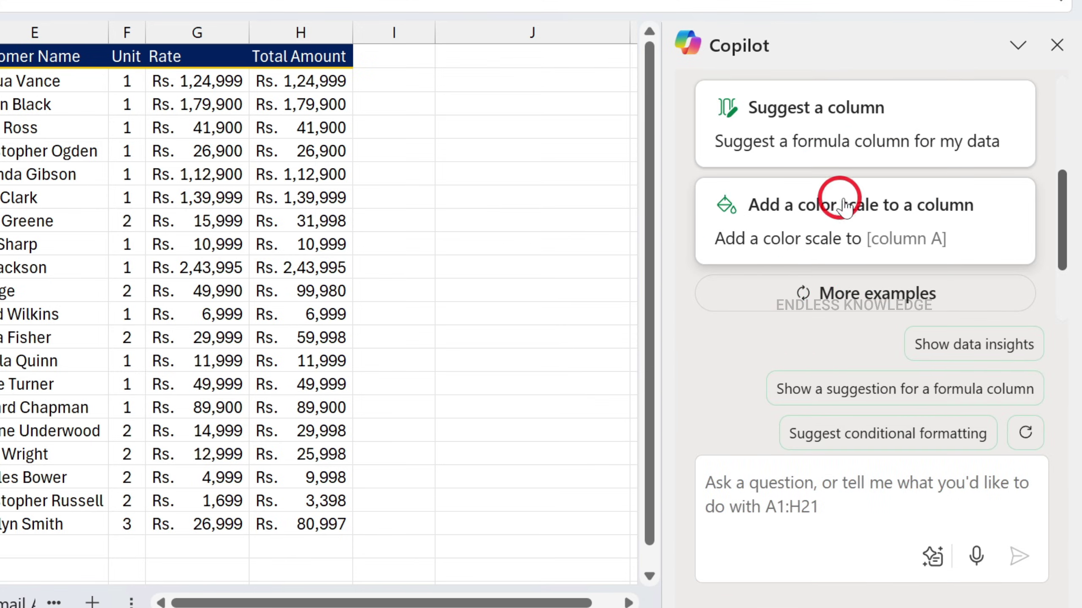
{"action": "scroll", "coordinate": [848, 208], "scroll_direction": "up", "scroll_amount": 5}
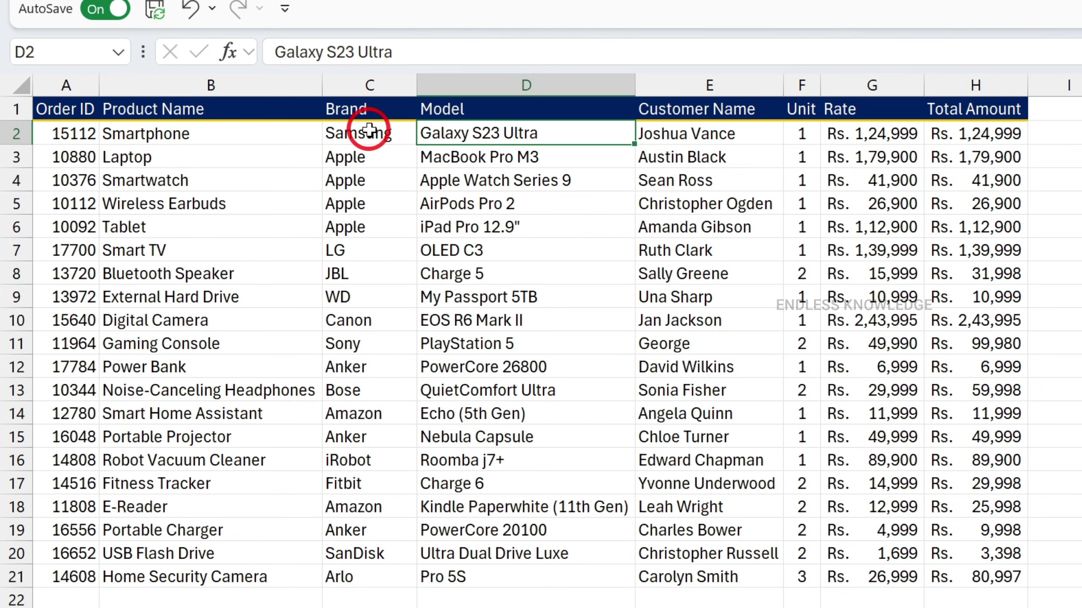
Examine the Brand and Model columns of the order table, checking their entries in row 2
{"action": "left_click_drag", "start_coordinate": [386, 134], "coordinate": [307, 372]}
{"action": "left_click", "coordinate": [255, 198]}
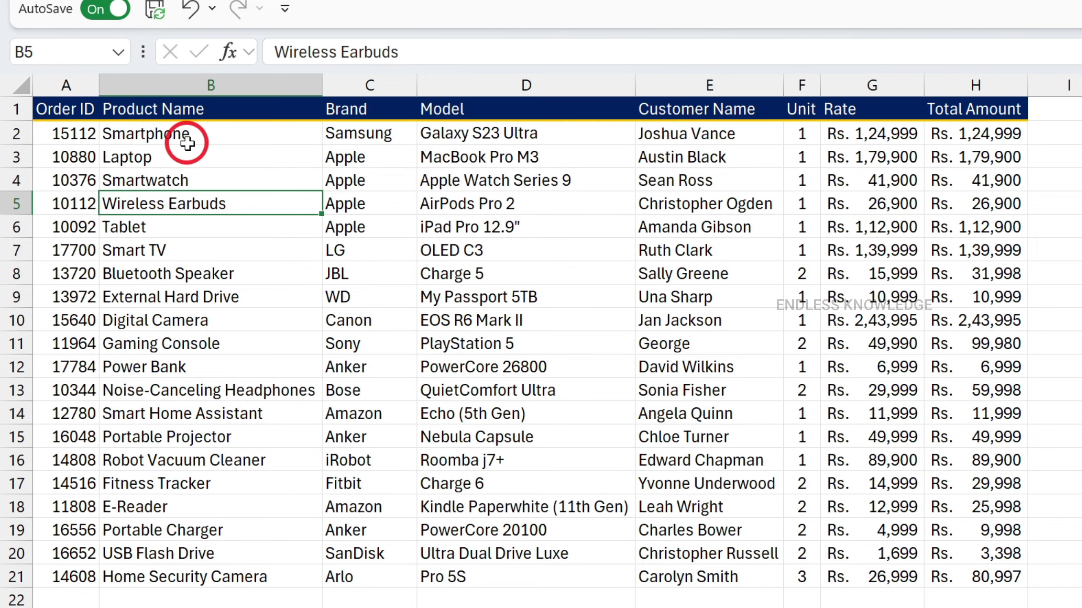
{"action": "left_click", "coordinate": [579, 133]}
{"action": "left_click", "coordinate": [370, 136]}
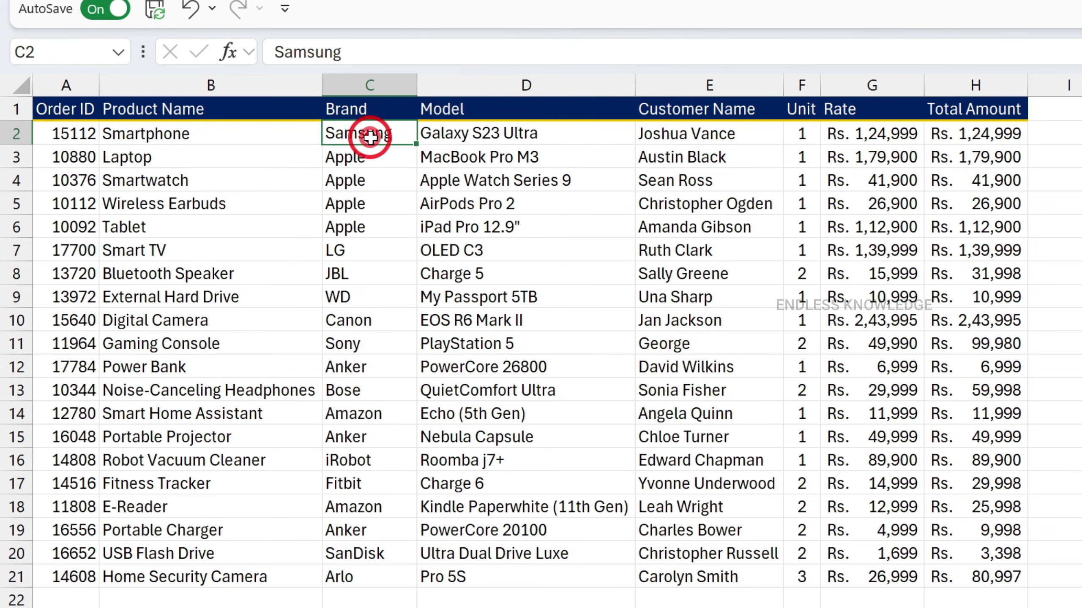
{"action": "left_click", "coordinate": [503, 139]}
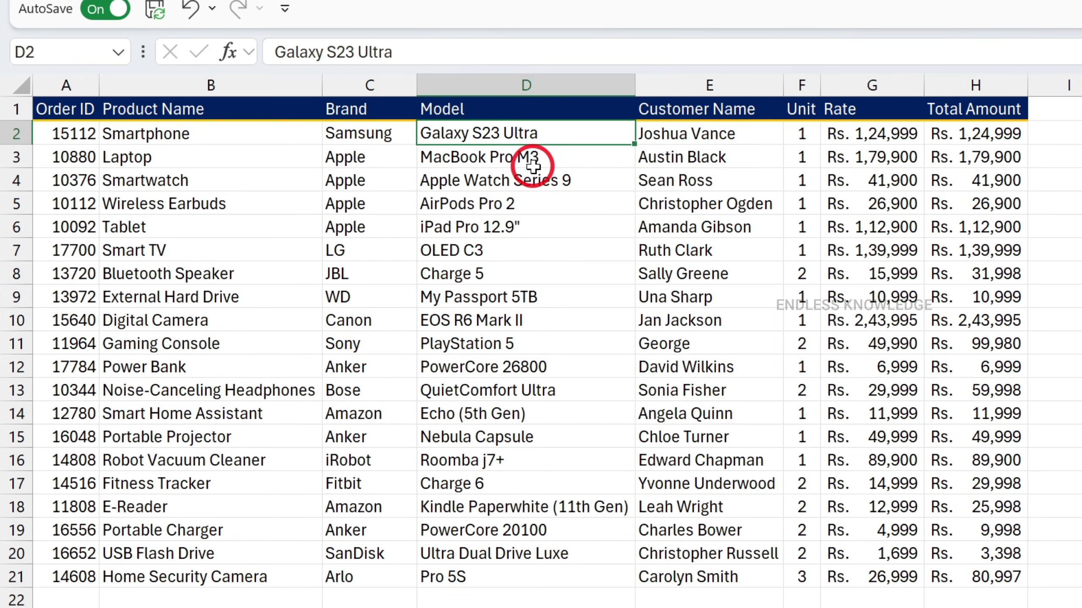
Try to have Copilot join the Brand and Model columns with the "-" separator
{"action": "left_click", "coordinate": [901, 525]}
{"action": "type", "text": "Join the Brand and Model Column with the \"-\" separator"}
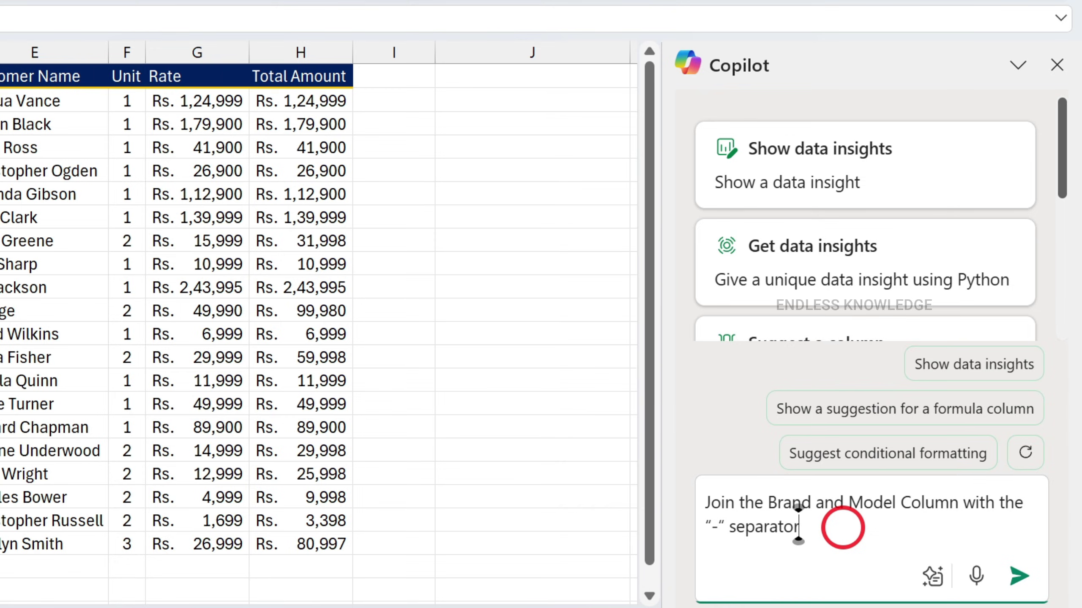
{"action": "key", "text": "Return"}
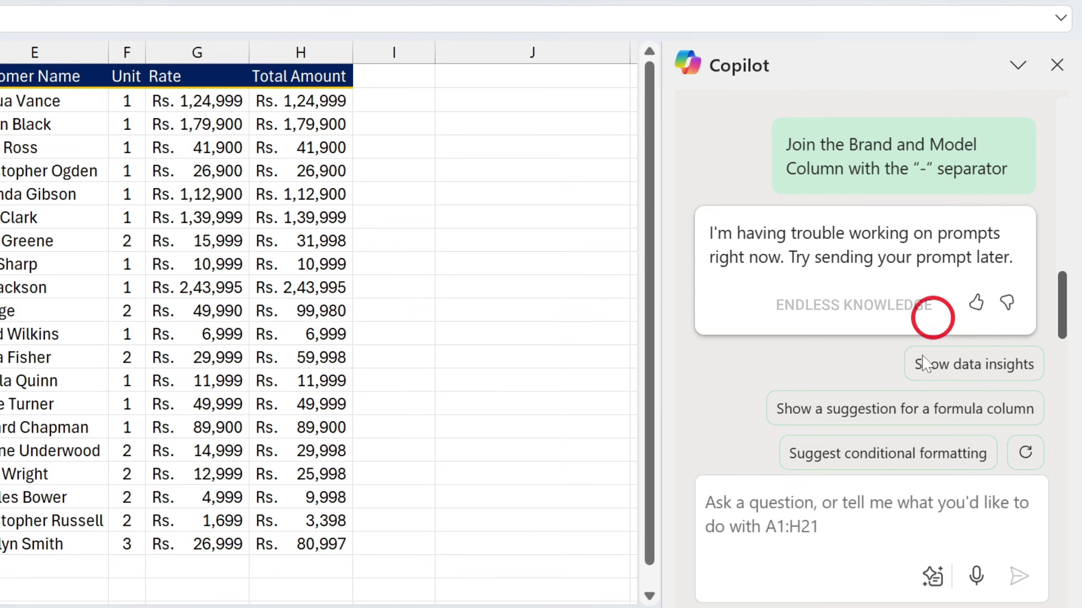
Resend the request to join the Brand and Model columns with the "-" separator and insert the suggested Brand-Model column
{"action": "left_click", "coordinate": [801, 522]}
{"action": "type", "text": "Join the Brand and Model Column with the \"-\" separator"}
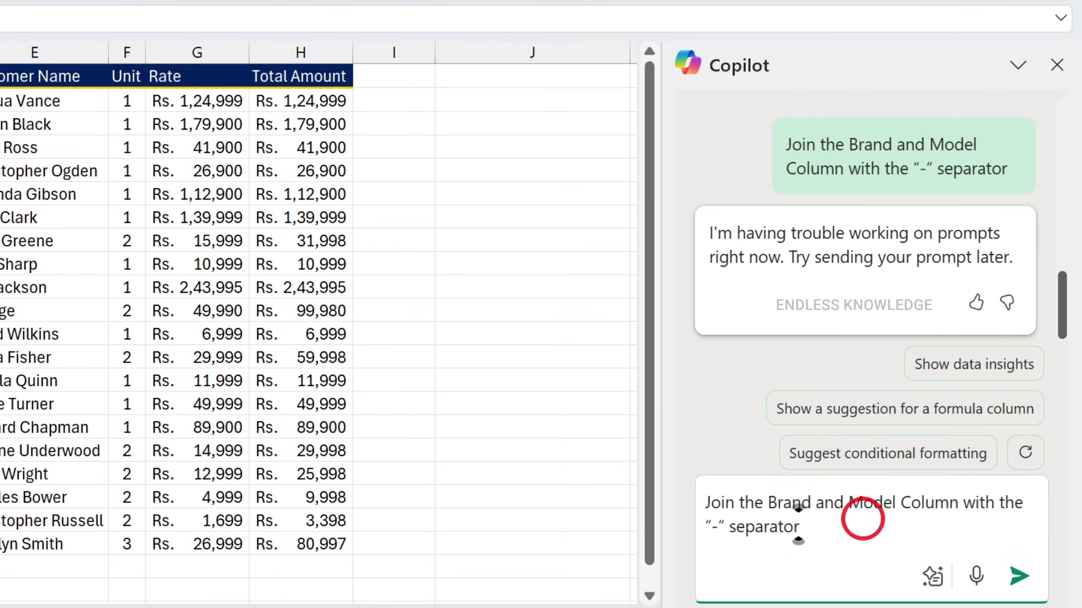
{"action": "key", "text": "Return"}
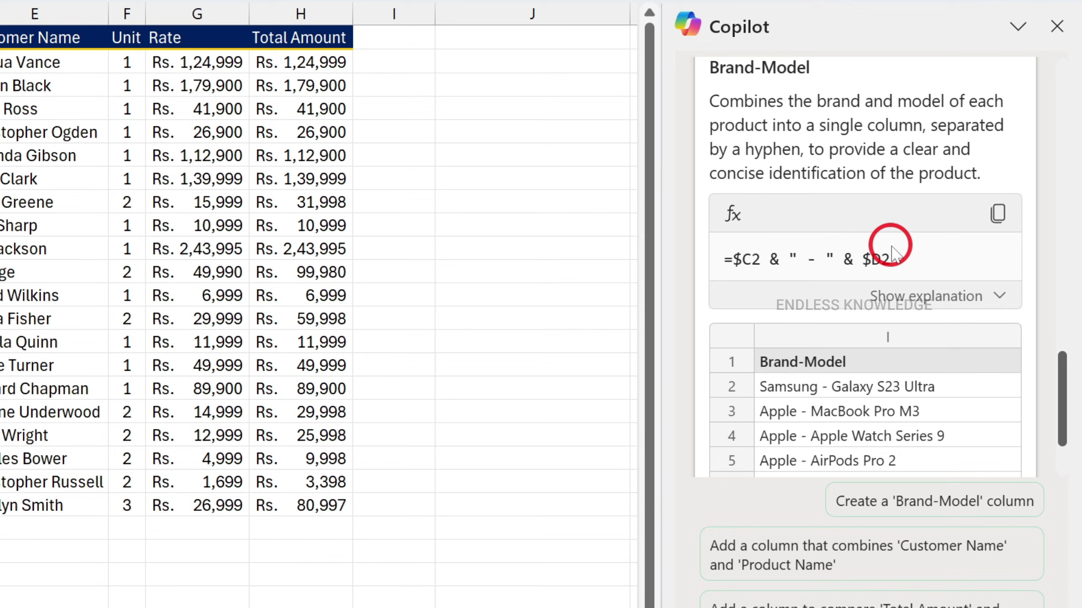
{"action": "scroll", "coordinate": [891, 252], "scroll_direction": "down", "scroll_amount": 3}
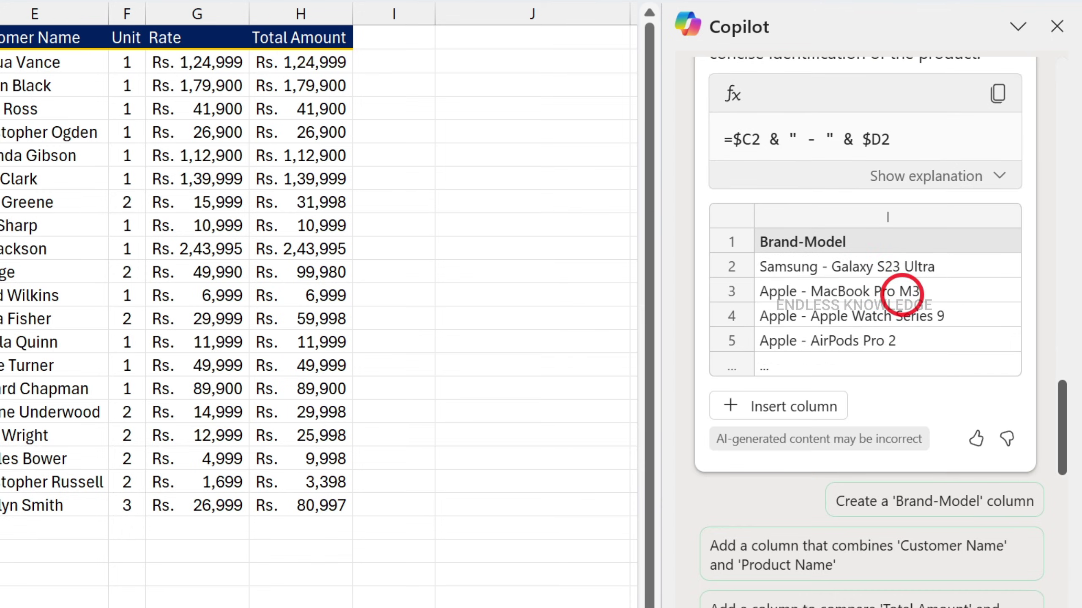
{"action": "left_click", "coordinate": [789, 409]}
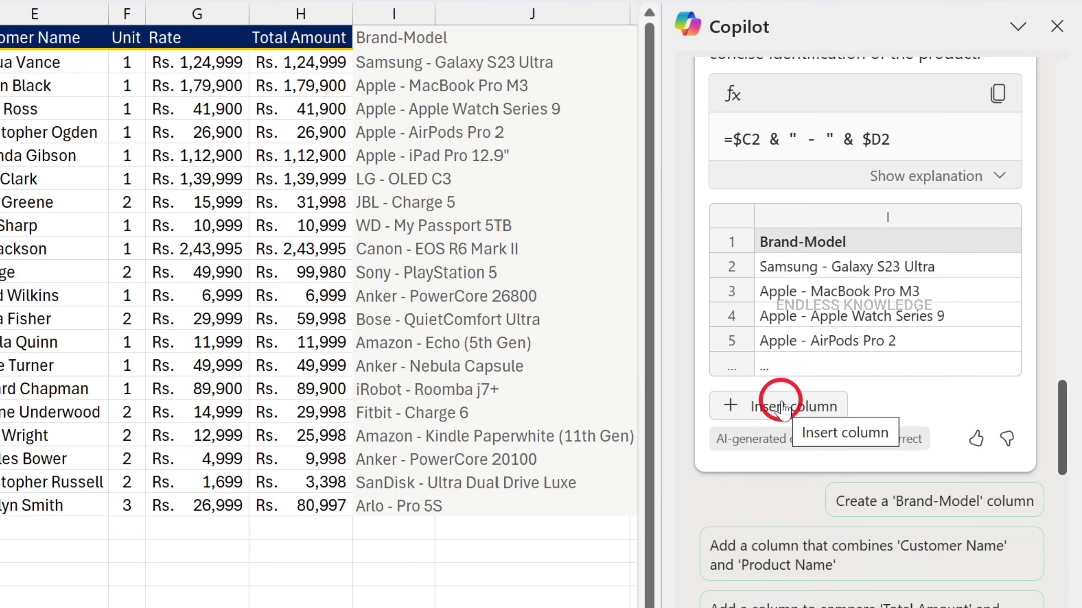
Insert the suggested Brand-Model column into column I of the order table
{"action": "left_click", "coordinate": [781, 408]}
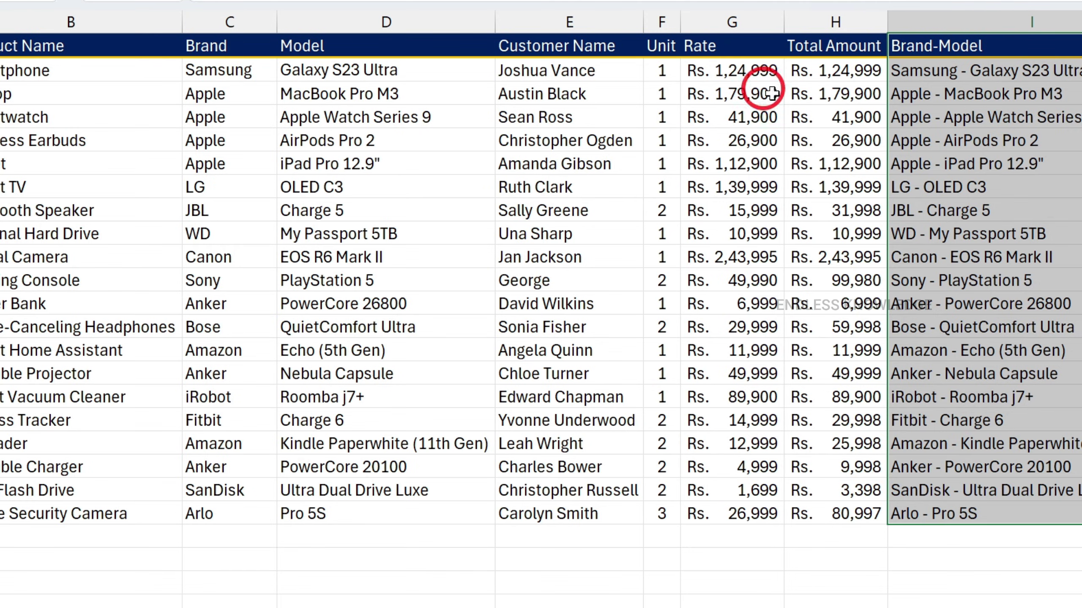
{"action": "left_click", "coordinate": [979, 142]}
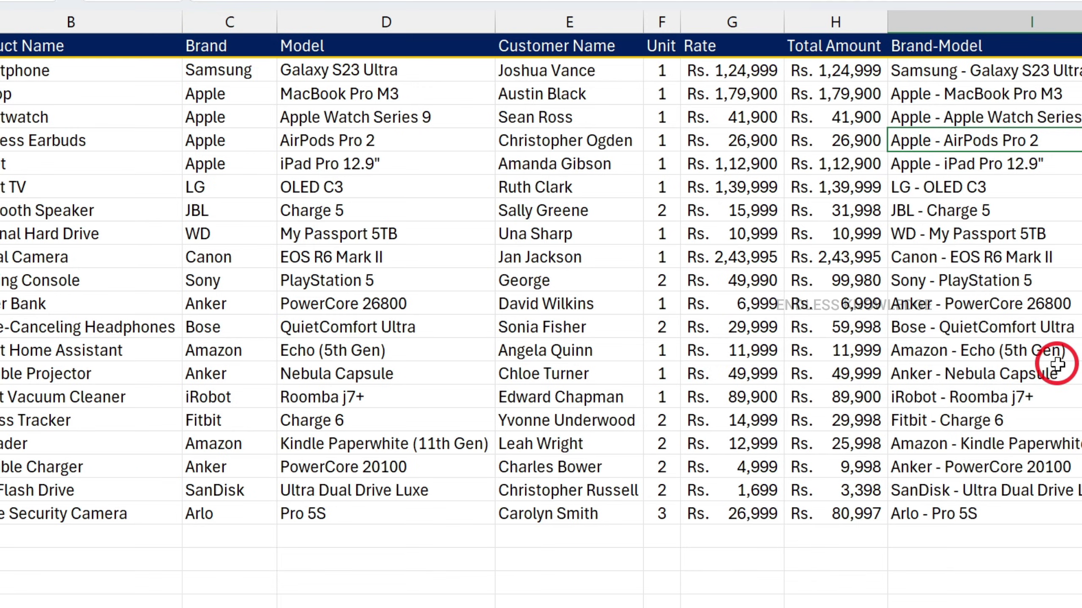
Ask Copilot to split the customer name into First Name and Last Name
{"action": "left_click", "coordinate": [603, 69]}
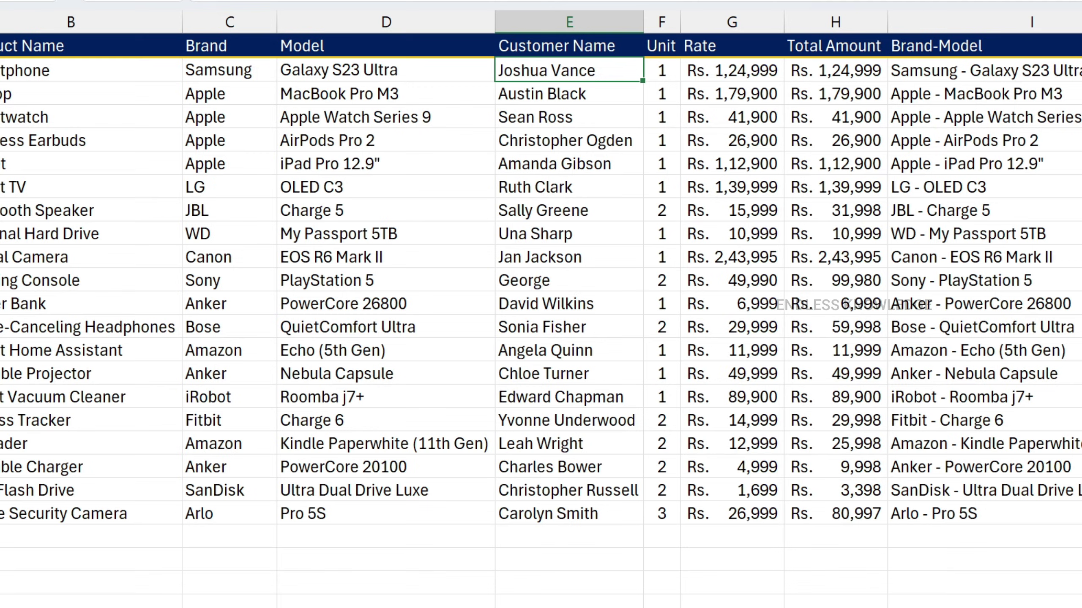
{"action": "left_click", "coordinate": [816, 490]}
{"action": "type", "text": "Split the customer name into First Name and Last Name"}
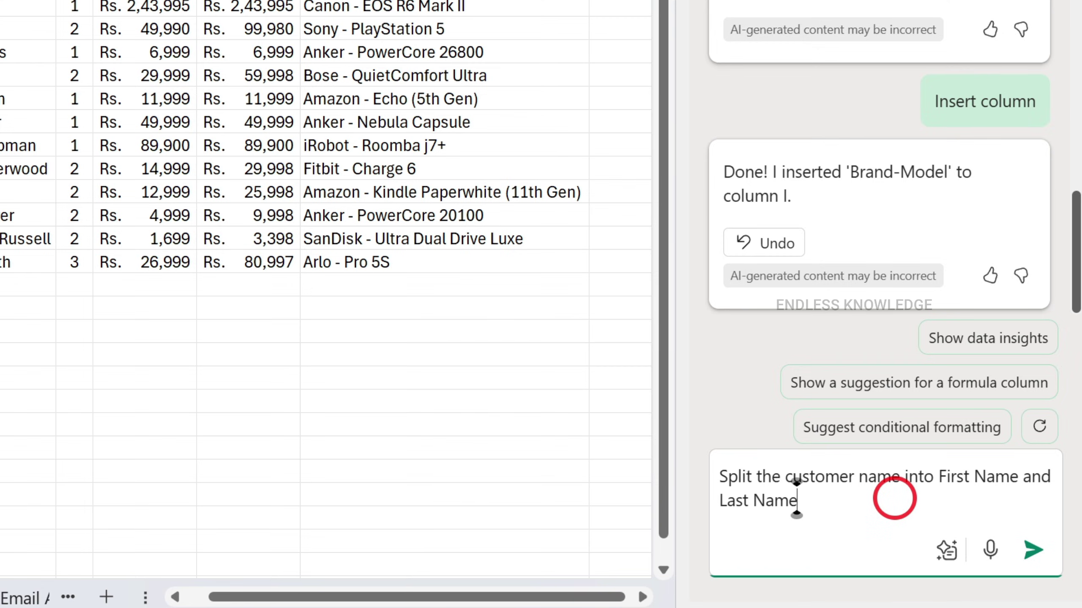
{"action": "key", "text": "Return"}
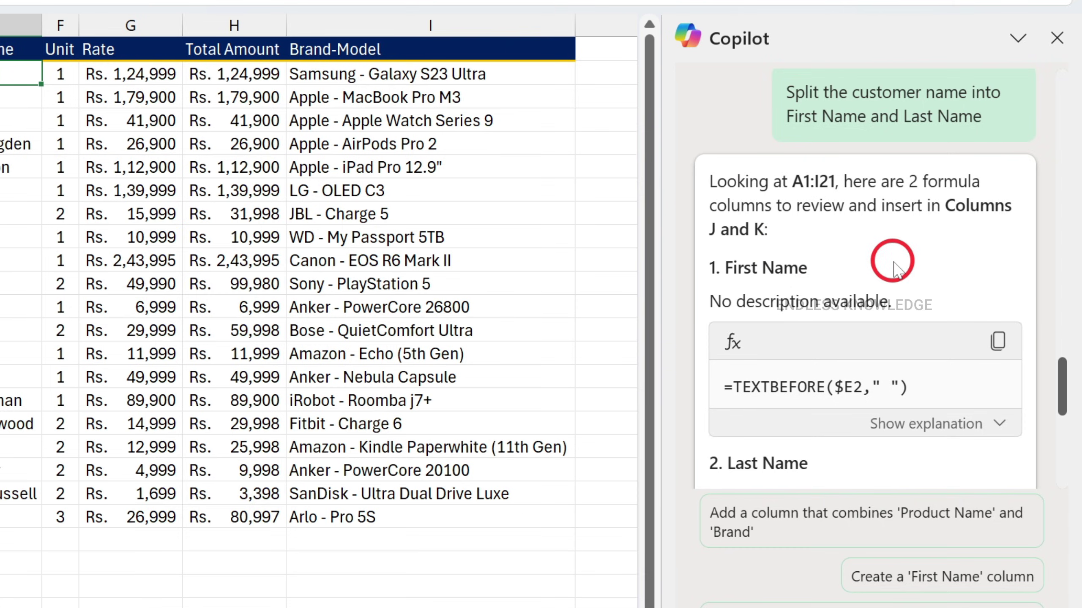
Review the suggested TEXTBEFORE and TEXTAFTER formulas and insert the First Name and Last Name columns
{"action": "scroll", "coordinate": [890, 269], "scroll_direction": "down", "scroll_amount": 3}
{"action": "scroll", "coordinate": [915, 305], "scroll_direction": "down", "scroll_amount": 3}
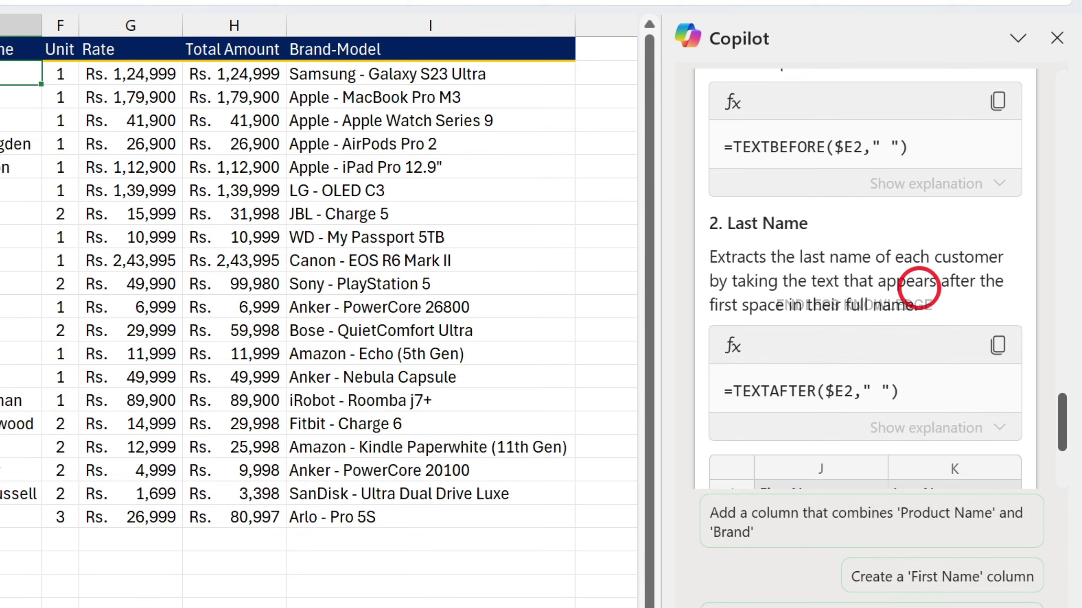
{"action": "scroll", "coordinate": [915, 287], "scroll_direction": "up", "scroll_amount": 3}
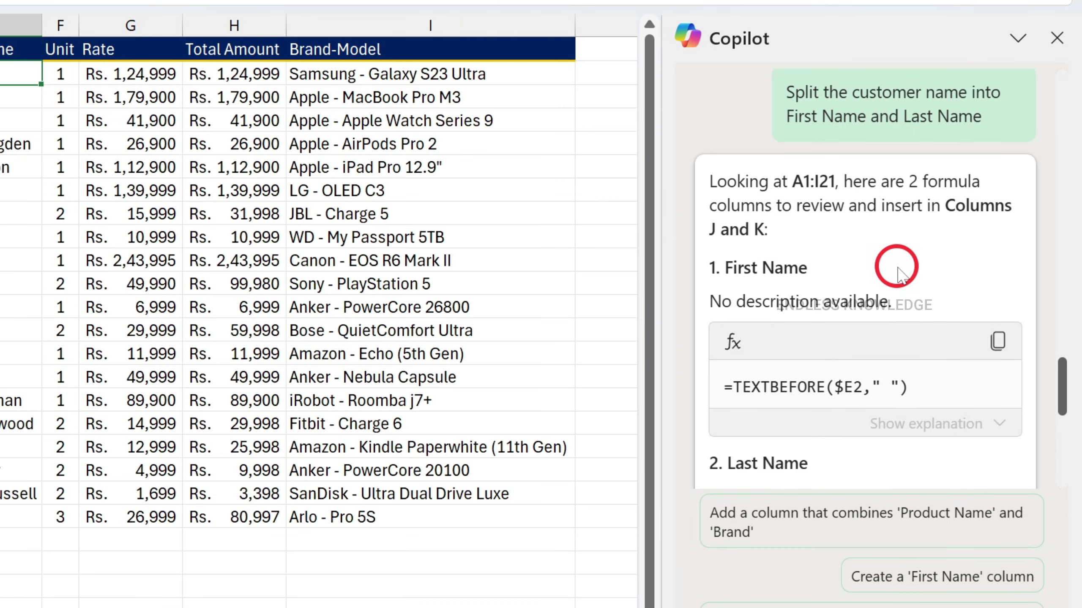
{"action": "scroll", "coordinate": [894, 266], "scroll_direction": "down", "scroll_amount": 5}
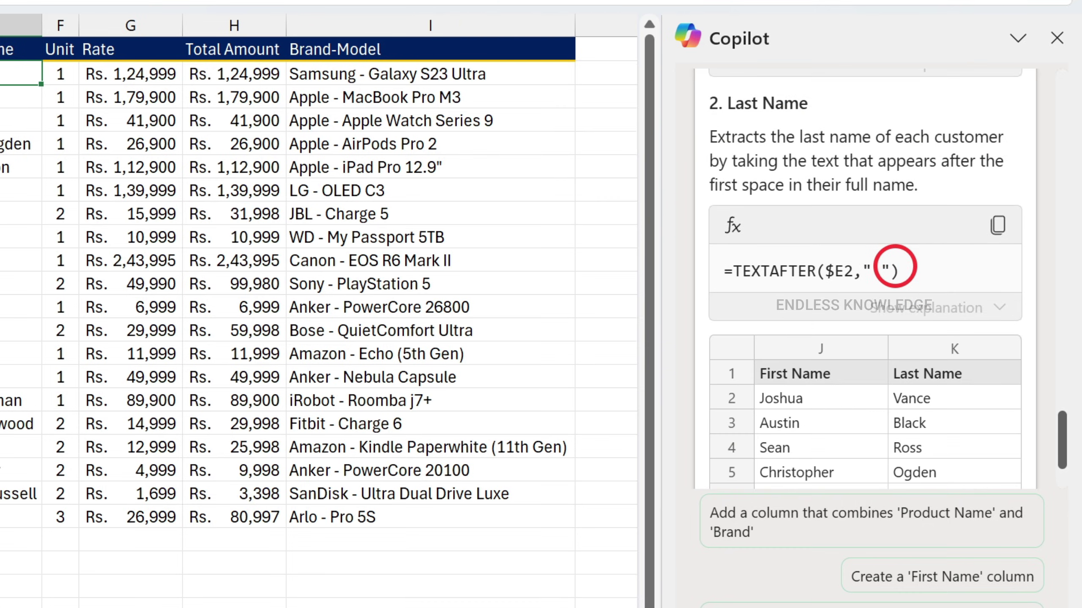
{"action": "scroll", "coordinate": [895, 267], "scroll_direction": "down", "scroll_amount": 3}
{"action": "left_click", "coordinate": [786, 417]}
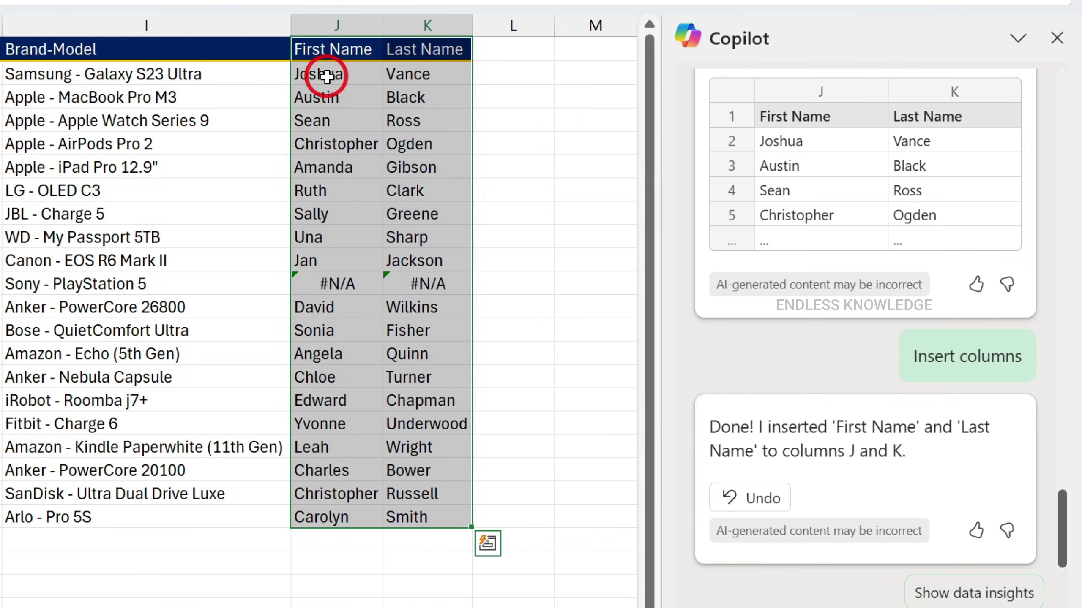
Examine the formulas behind the First Name and Last Name entries in row 2
{"action": "left_click", "coordinate": [330, 74]}
{"action": "left_click", "coordinate": [421, 82]}
{"action": "left_click", "coordinate": [338, 73]}
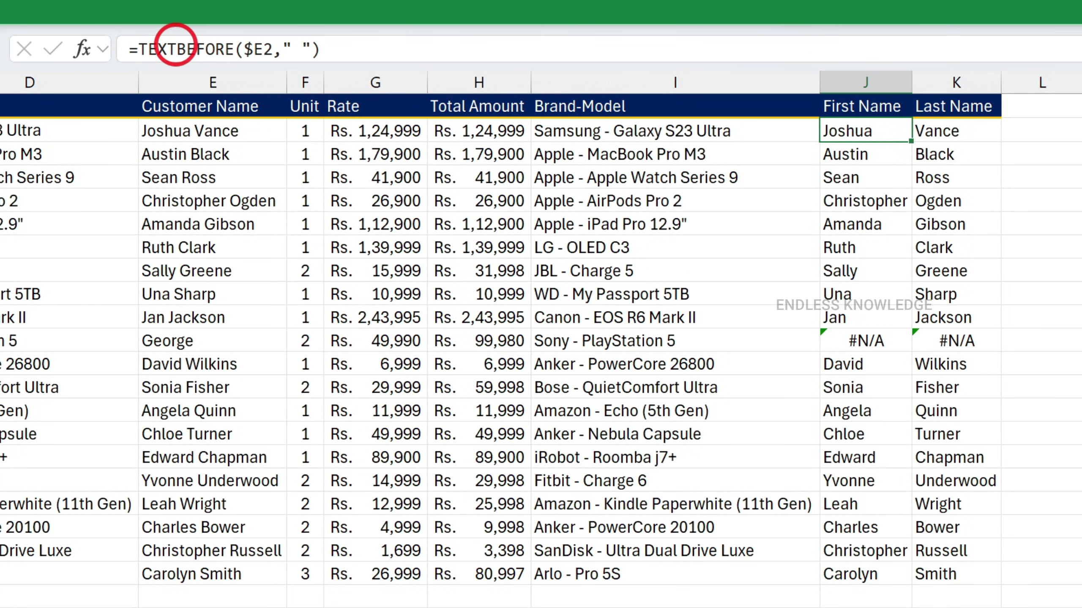
{"action": "left_click", "coordinate": [955, 134]}
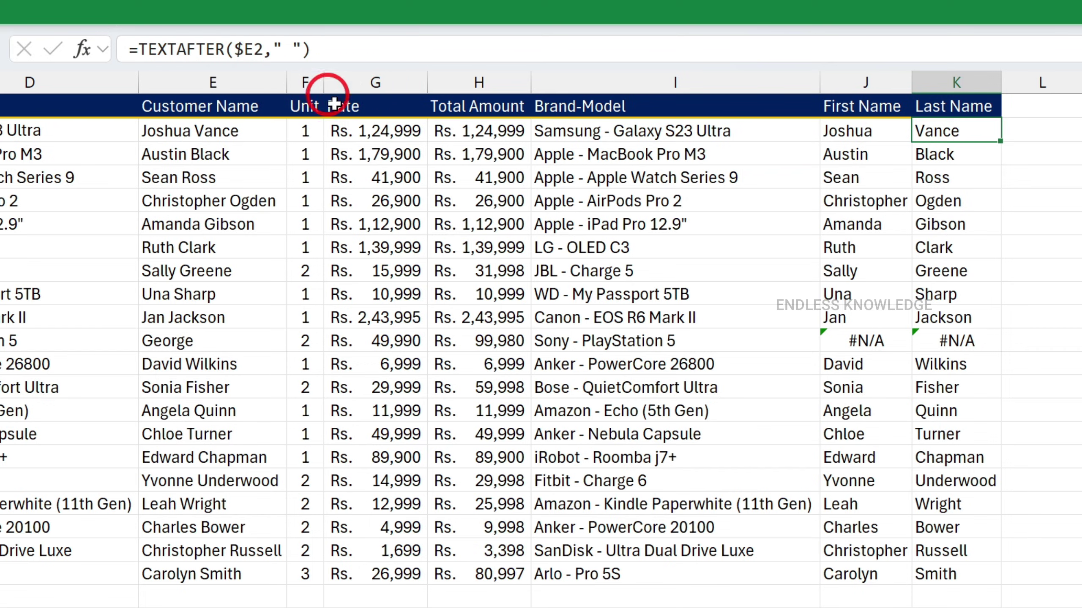
Compare the First Name and Last Name formulas in row 11 with that row's Customer Name entry to trace the #N/A errors
{"action": "left_click", "coordinate": [866, 343]}
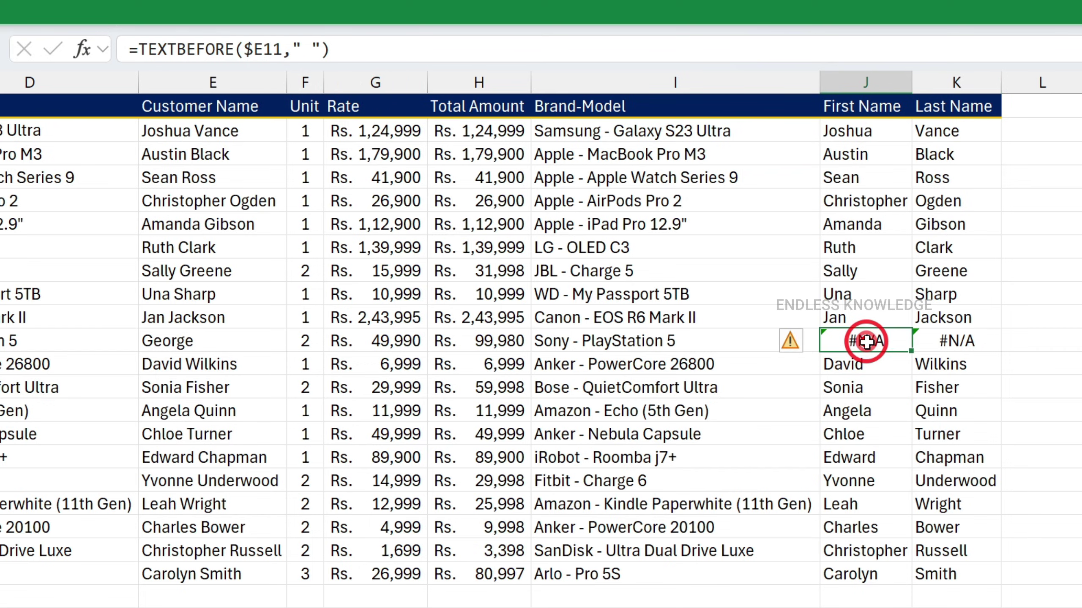
{"action": "left_click", "coordinate": [954, 341]}
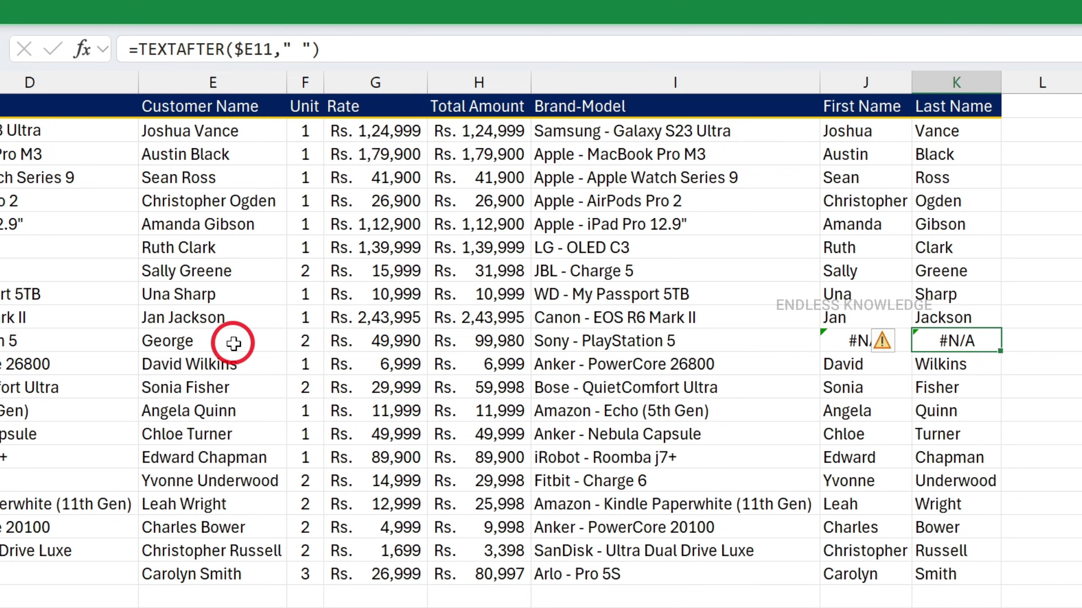
{"action": "left_click", "coordinate": [218, 343]}
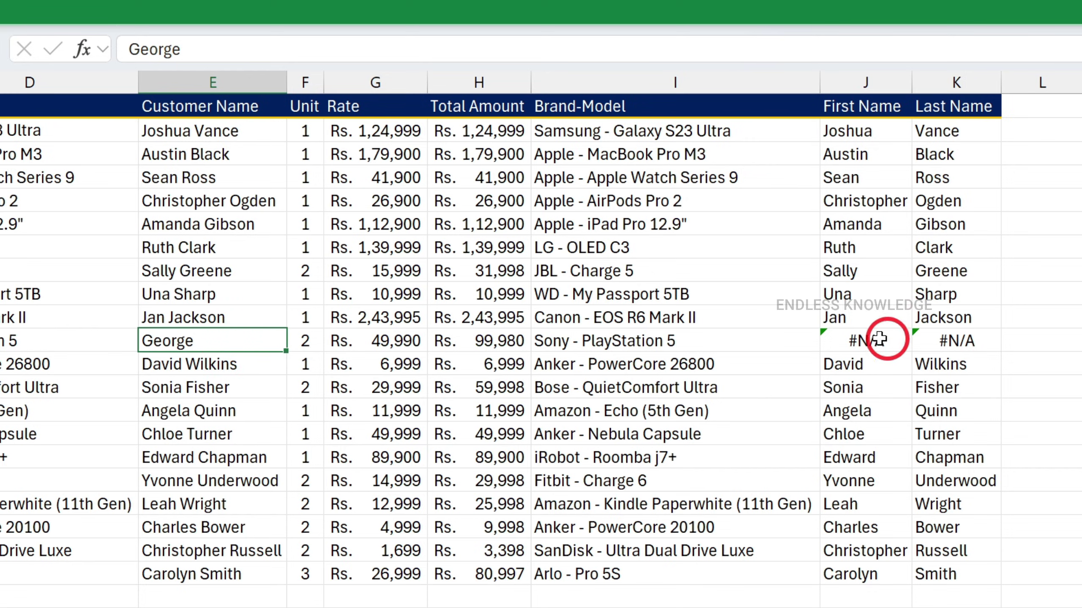
{"action": "left_click", "coordinate": [858, 340]}
{"action": "left_click", "coordinate": [959, 348]}
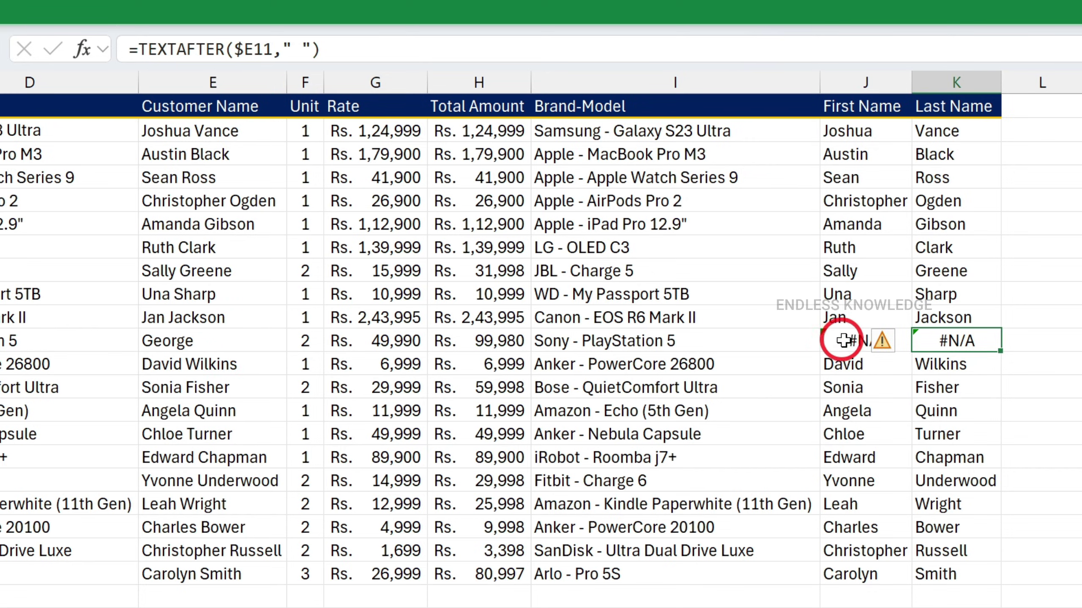
{"action": "left_click", "coordinate": [845, 340]}
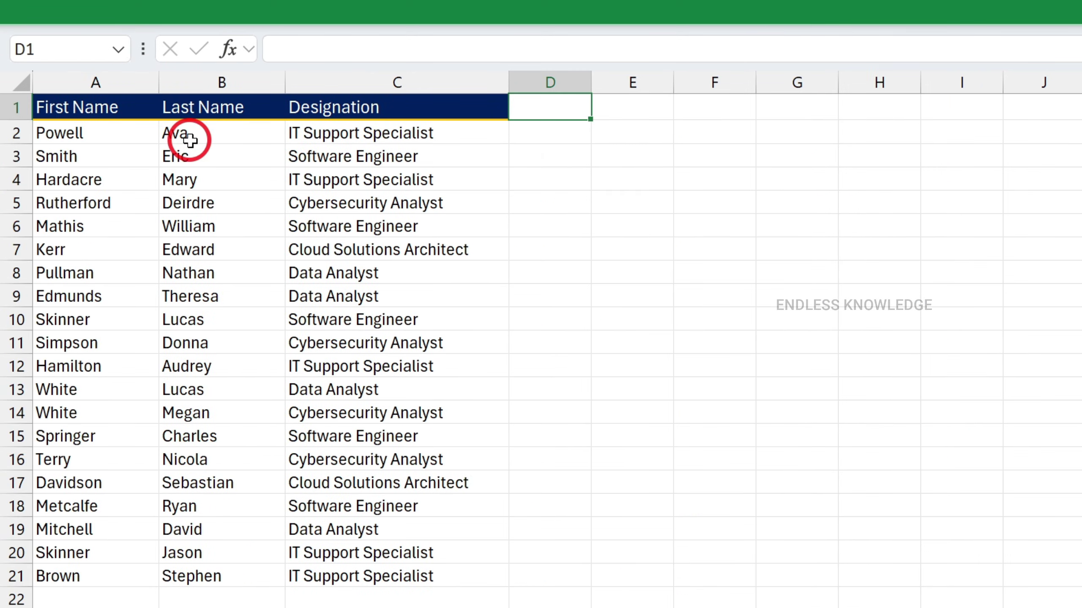
{"action": "left_click", "coordinate": [191, 140]}
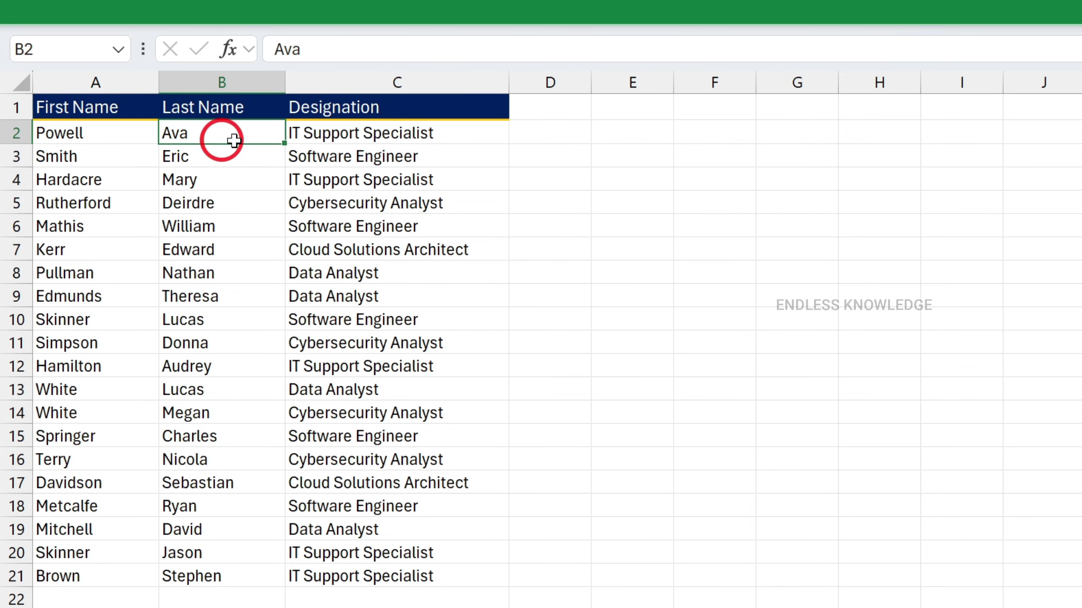
{"action": "left_click", "coordinate": [408, 136]}
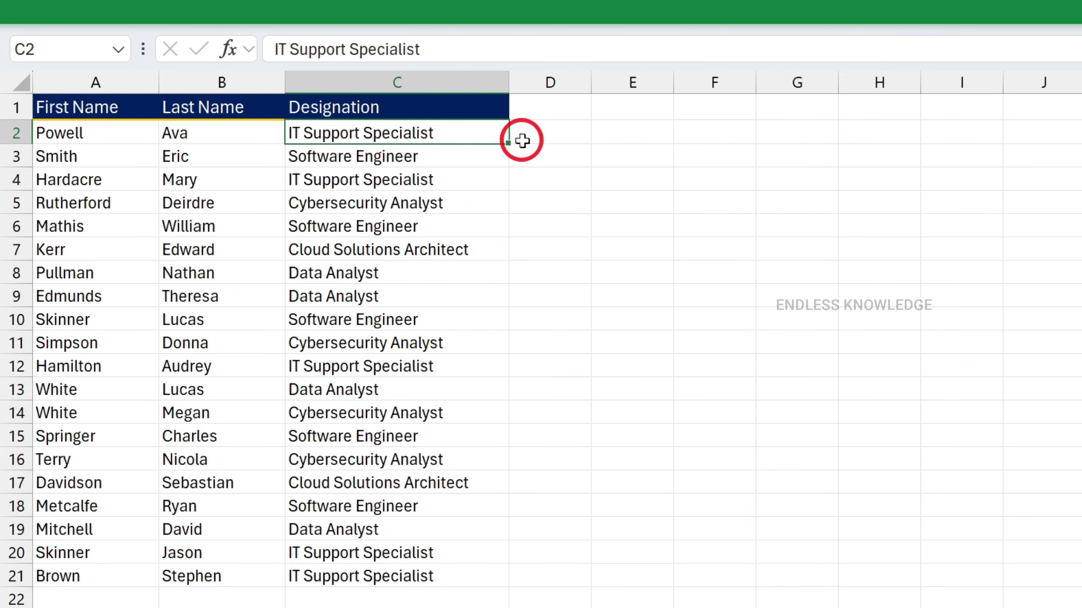
{"action": "left_click", "coordinate": [541, 134]}
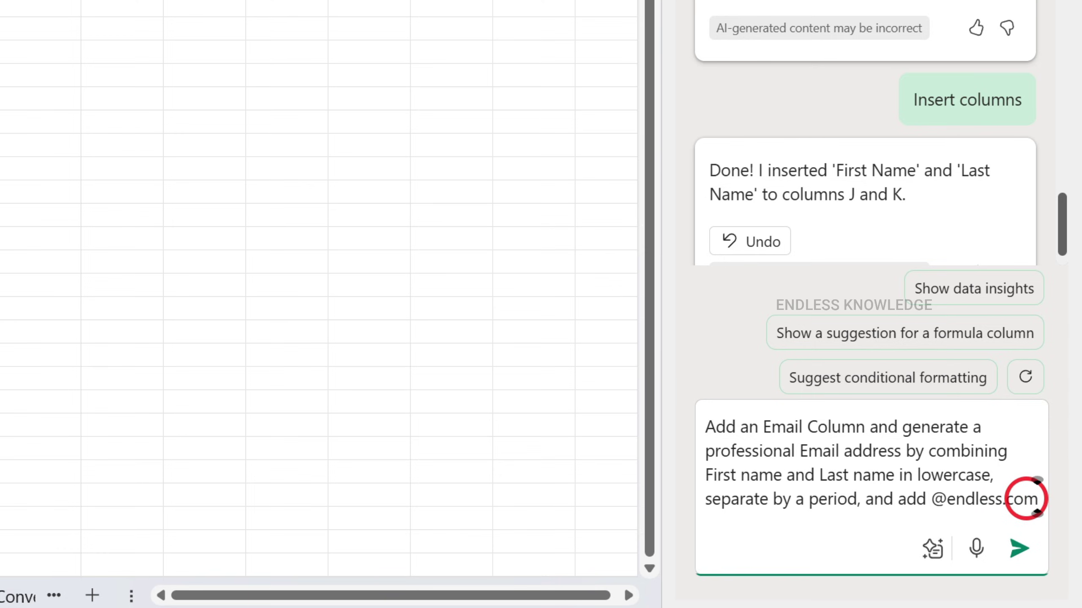
{"action": "left_click", "coordinate": [1017, 550]}
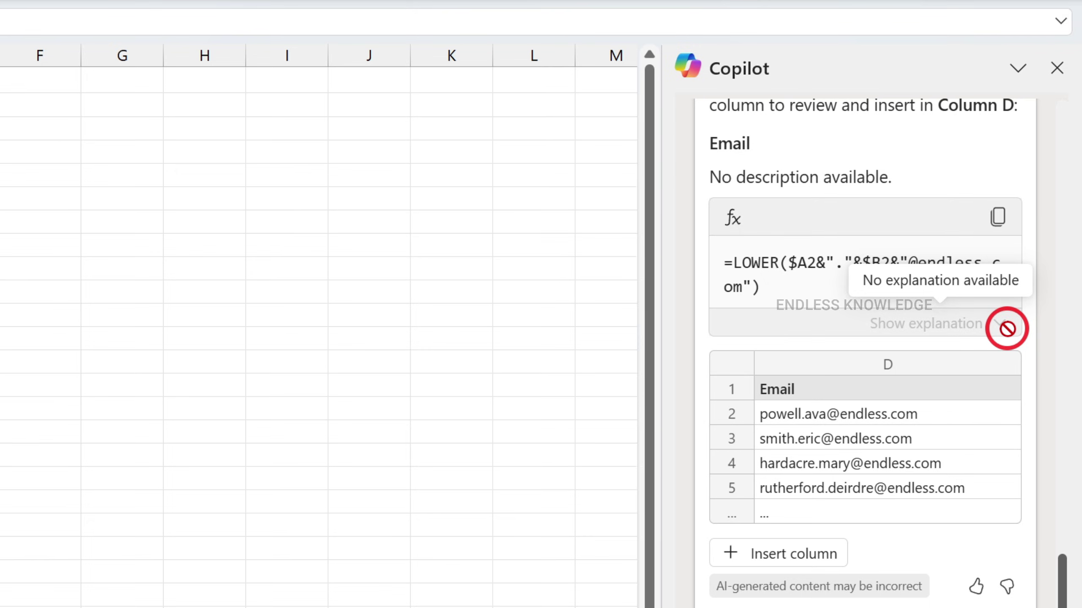
{"action": "left_click", "coordinate": [784, 556]}
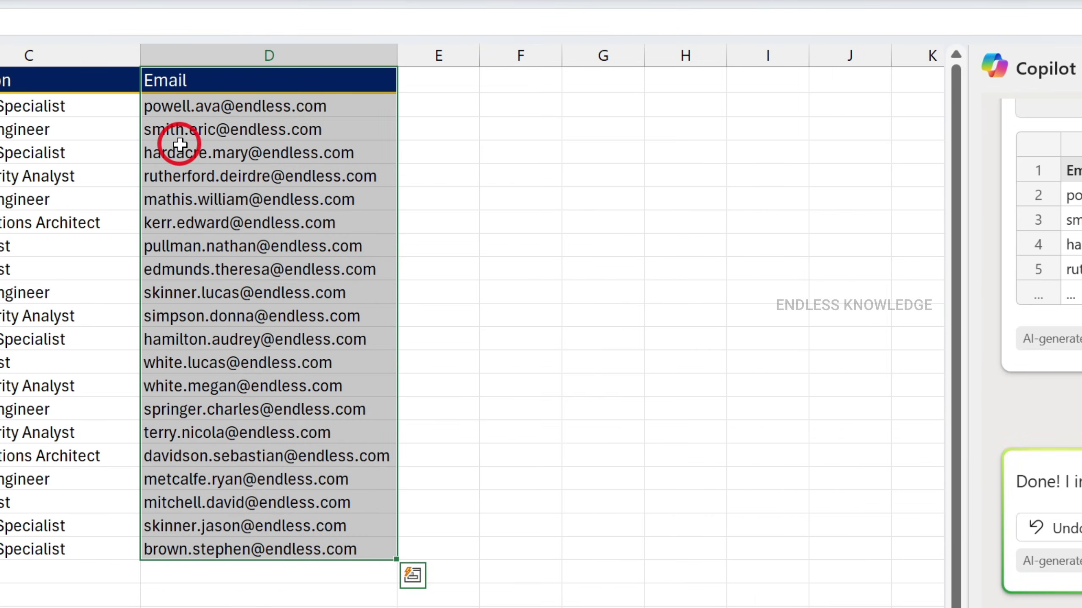
{"action": "left_click", "coordinate": [185, 106]}
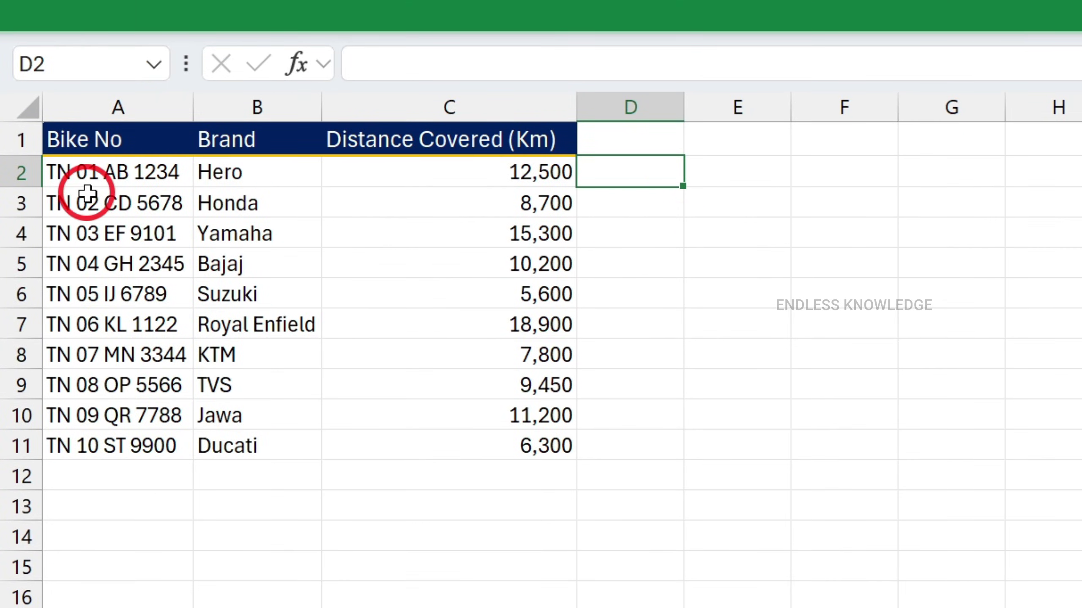
Ask Copilot to convert the values in "Distance Covered (Km)" to "Miles" and read the suggested formula's explanation
{"action": "left_click", "coordinate": [454, 175]}
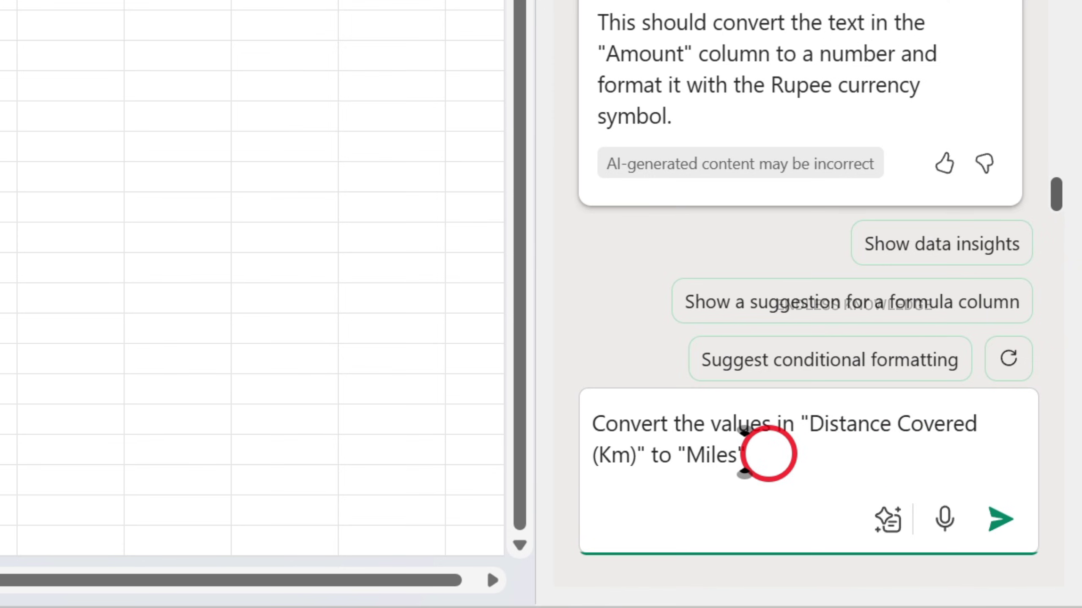
{"action": "key", "text": "Return"}
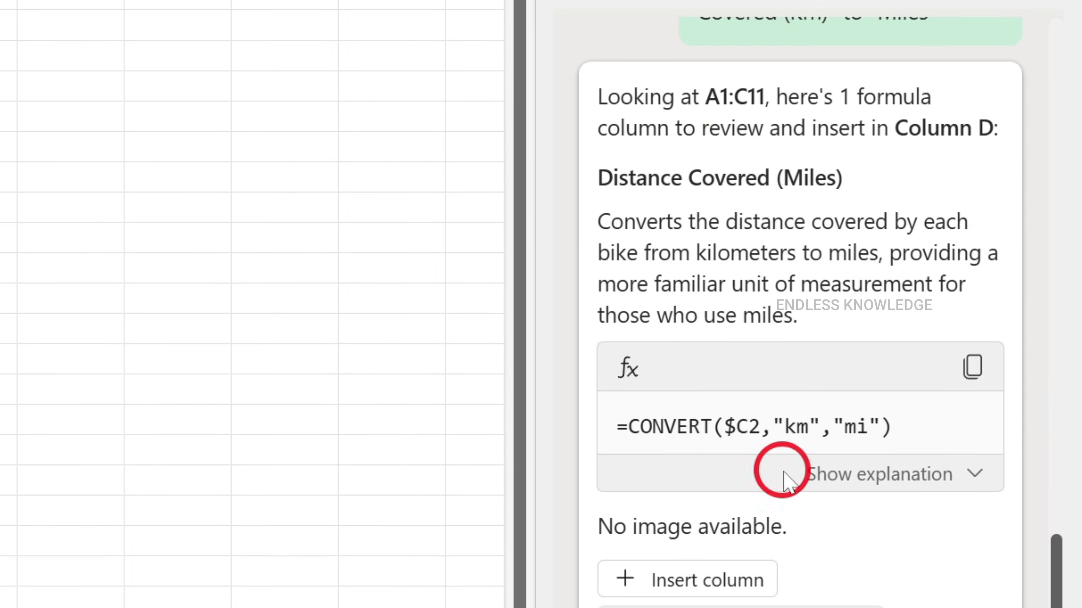
{"action": "left_click", "coordinate": [973, 471]}
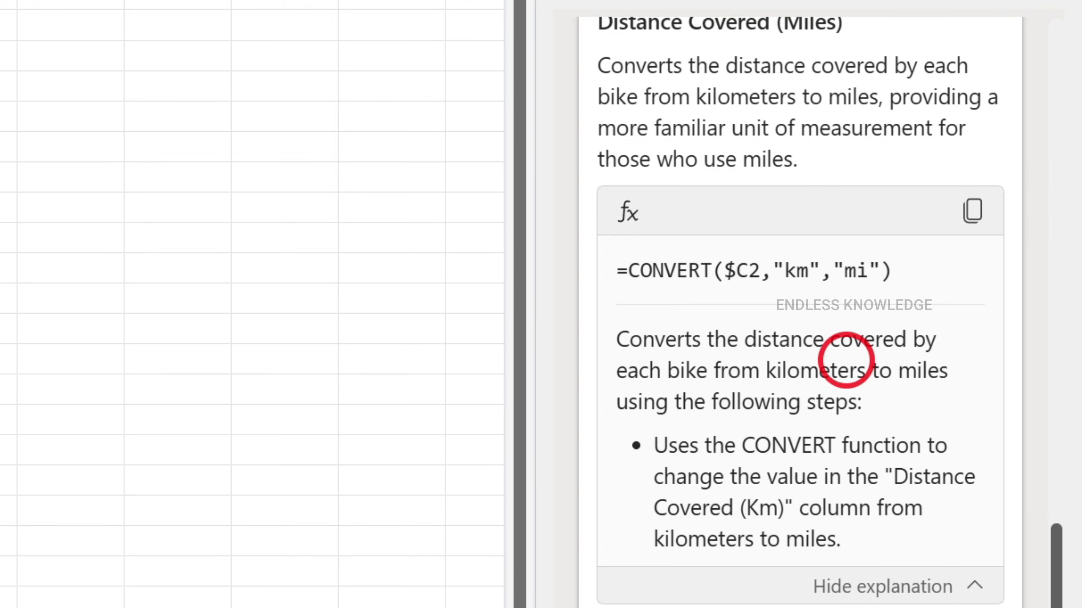
{"action": "scroll", "coordinate": [846, 360], "scroll_direction": "down", "scroll_amount": 3}
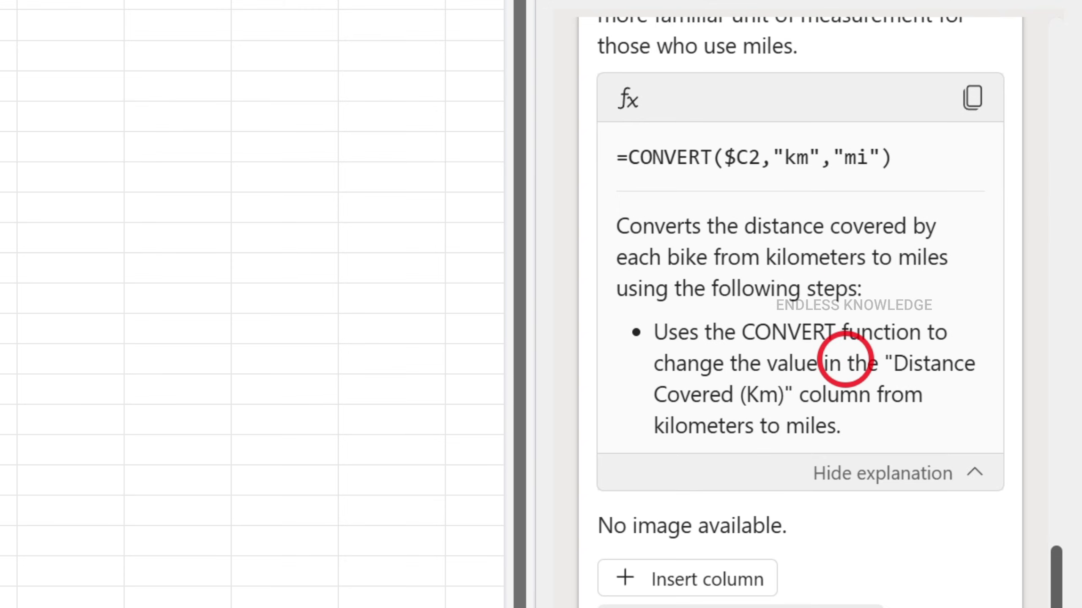
Insert the suggested Distance Covered (Miles) column and compare the kilometre and mile entries in row 2
{"action": "left_click", "coordinate": [716, 468]}
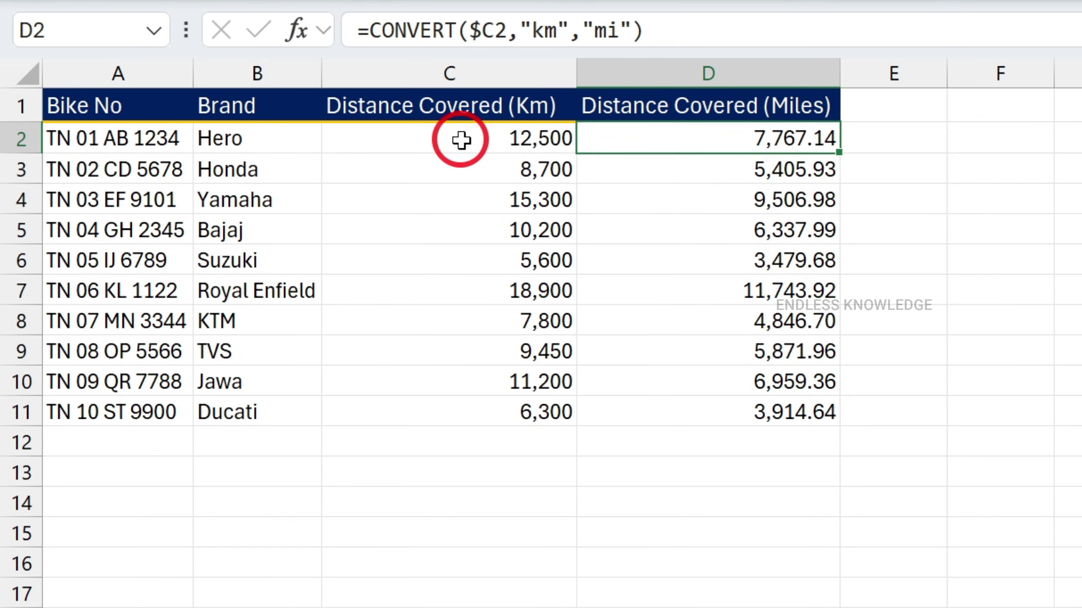
{"action": "left_click", "coordinate": [457, 141]}
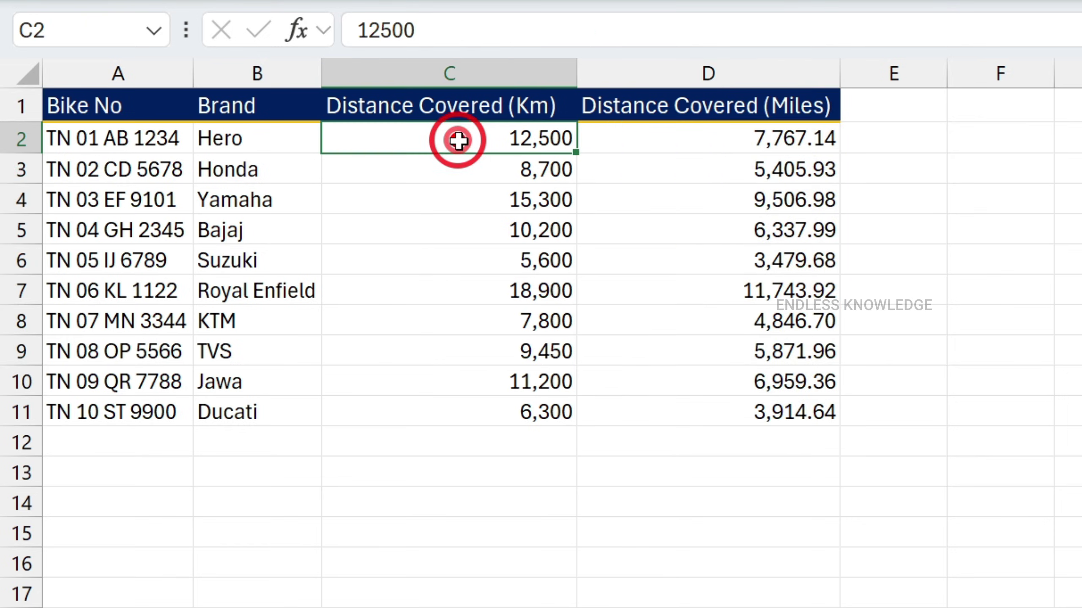
{"action": "left_click", "coordinate": [740, 140]}
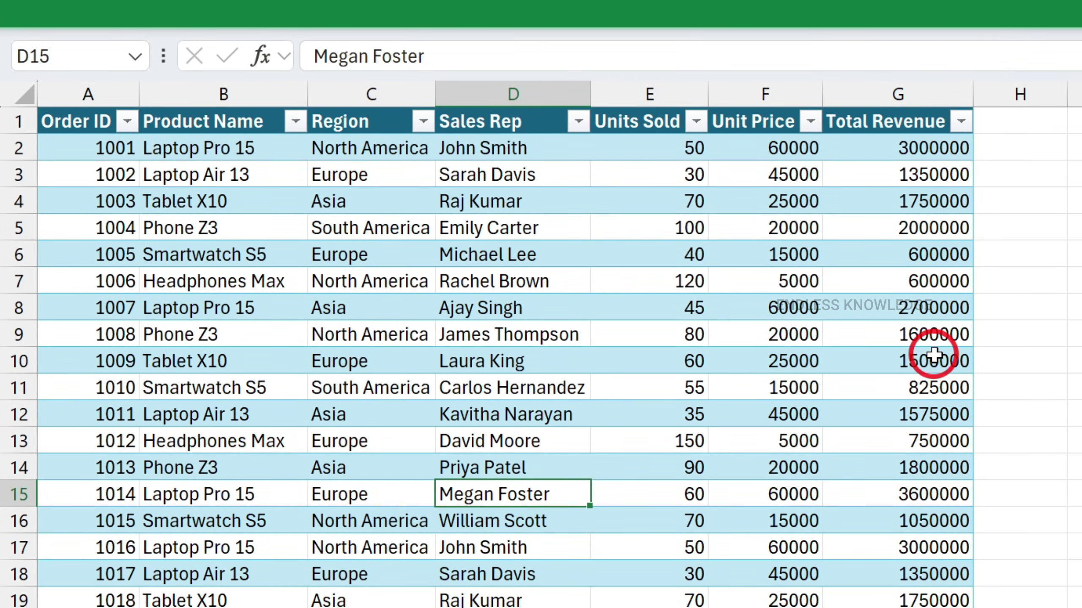
Have Copilot highlight "Total Revenue" values greater than 10,00,000 in Light Green, apply the suggested rule and check the column
{"action": "left_click", "coordinate": [892, 175]}
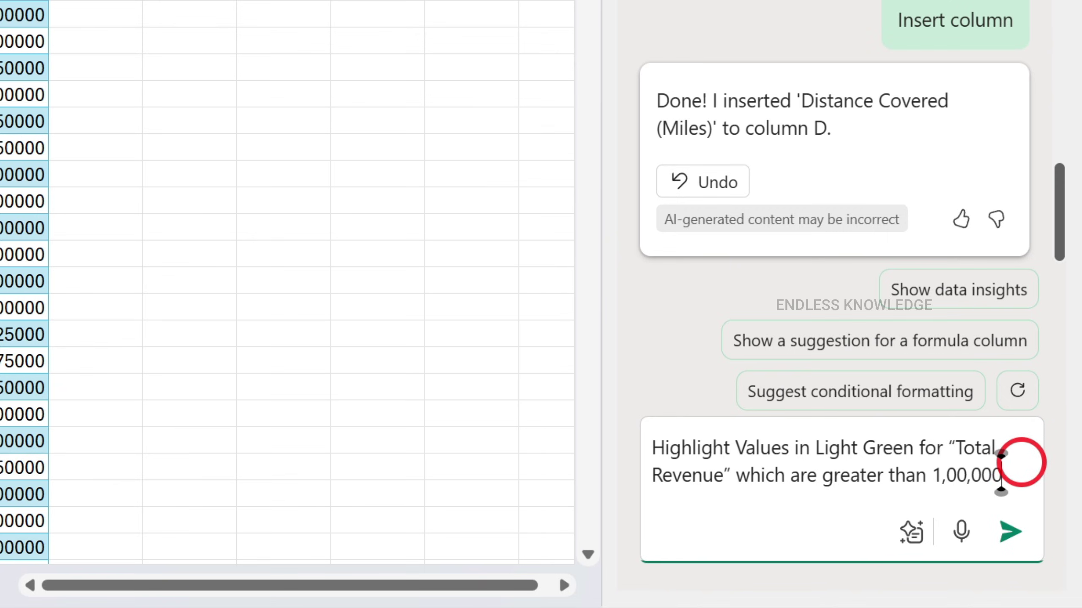
{"action": "left_click", "coordinate": [942, 475]}
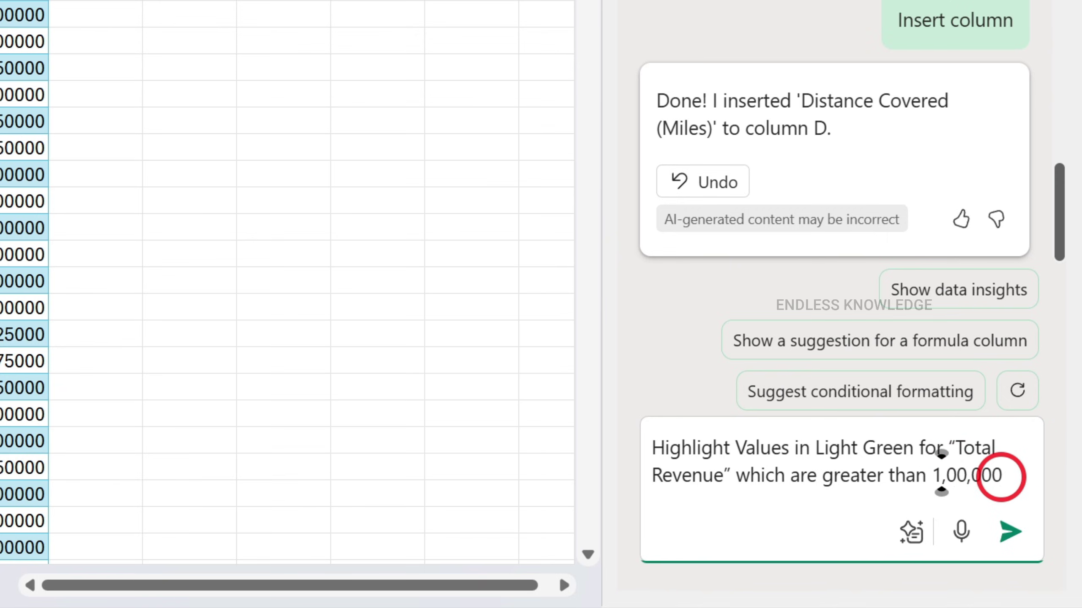
{"action": "type", "text": "0"}
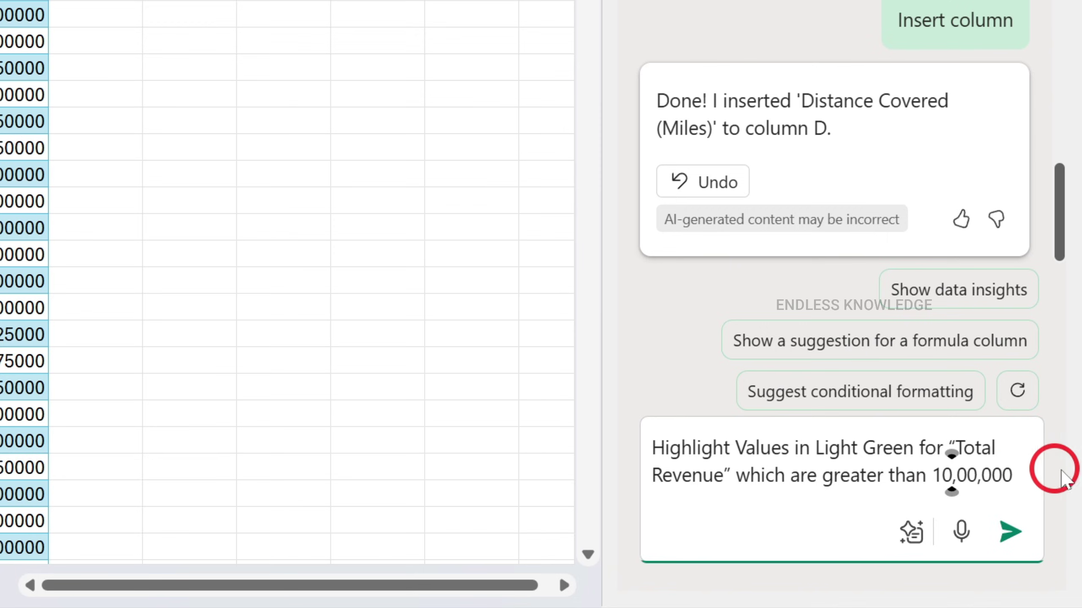
{"action": "left_click", "coordinate": [1010, 531]}
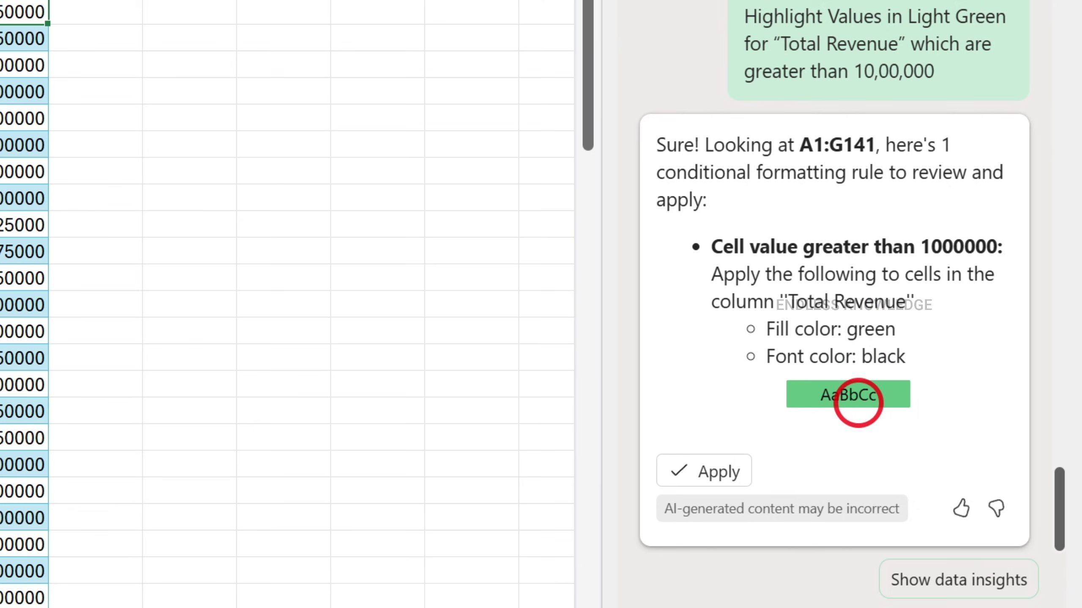
{"action": "left_click", "coordinate": [698, 471]}
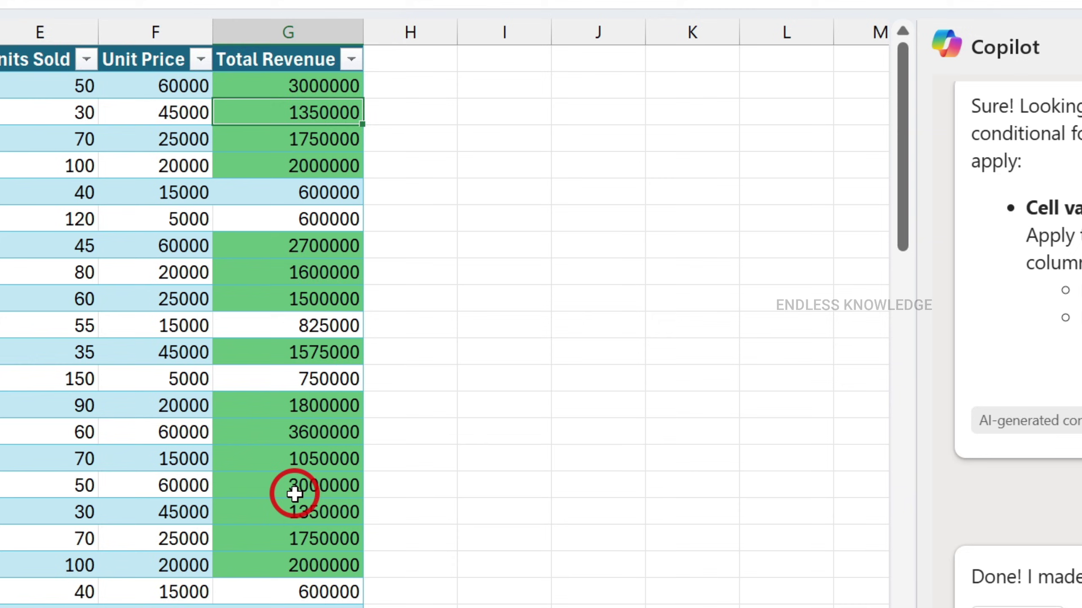
{"action": "scroll", "coordinate": [295, 494], "scroll_direction": "down", "scroll_amount": 3}
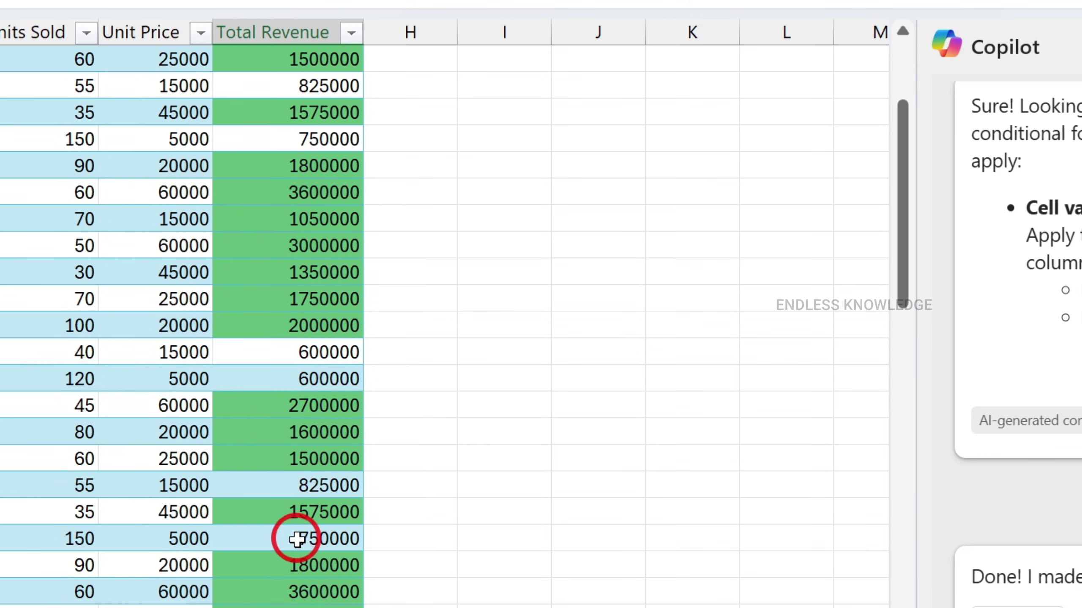
Check the green highlighting down the Total Revenue column, including the unhighlighted 1000000 cell
{"action": "scroll", "coordinate": [296, 539], "scroll_direction": "down", "scroll_amount": 2}
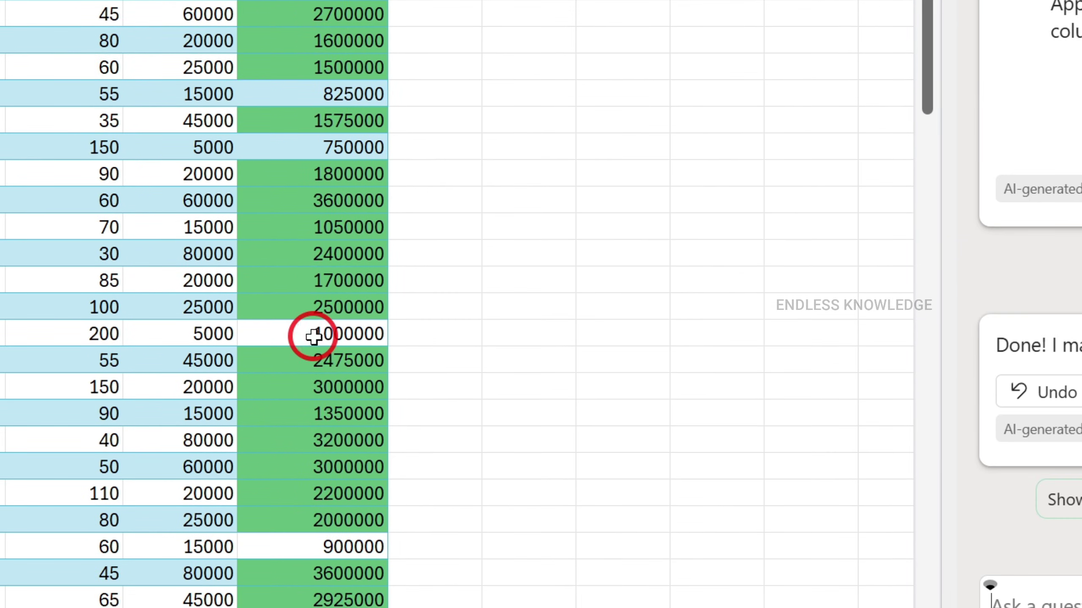
{"action": "left_click", "coordinate": [284, 565]}
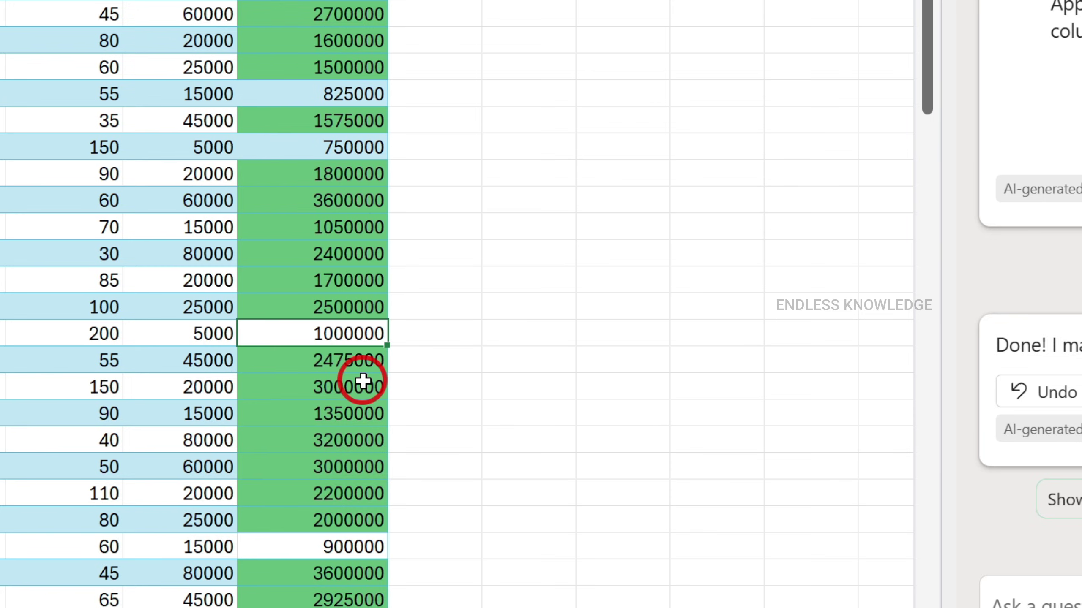
{"action": "scroll", "coordinate": [302, 392], "scroll_direction": "down", "scroll_amount": 5}
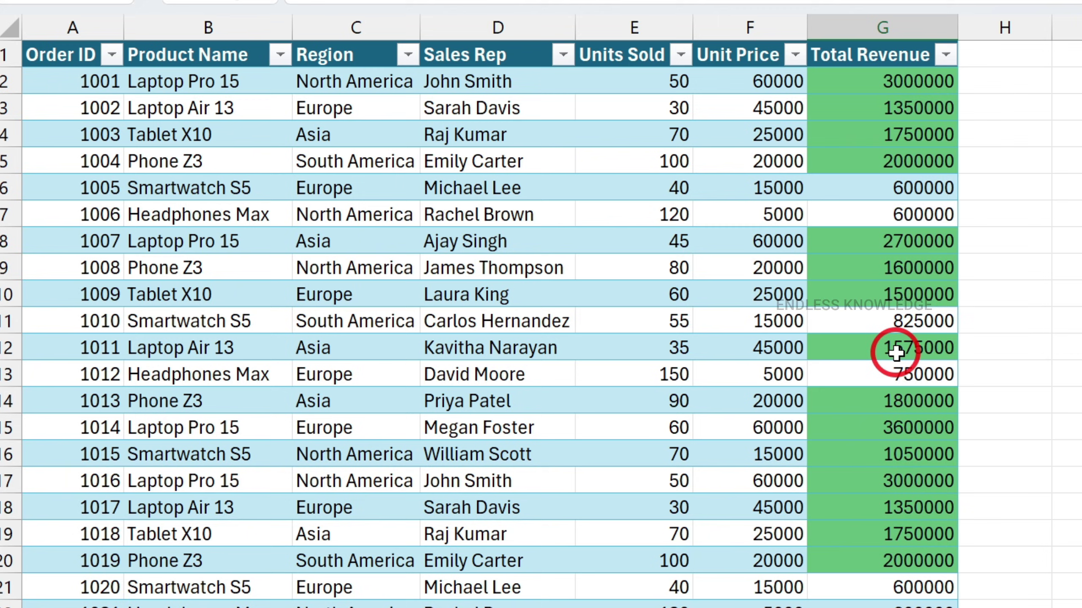
Select the Units Sold column, then one of its cells, and preview the Color Scales offered by Conditional Formatting without applying one
{"action": "left_click", "coordinate": [682, 136]}
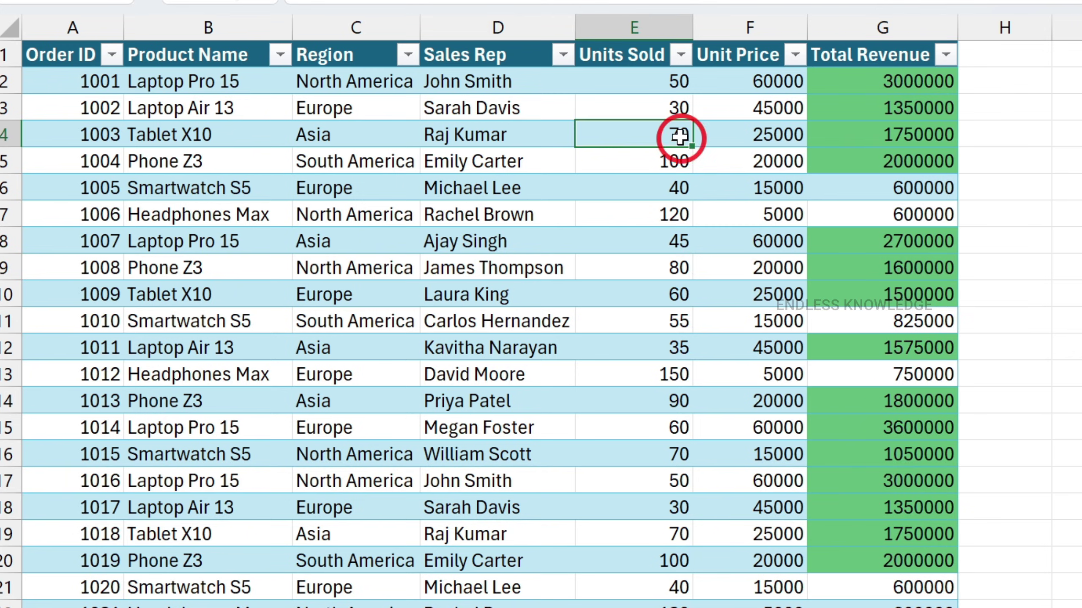
{"action": "left_click", "coordinate": [638, 42]}
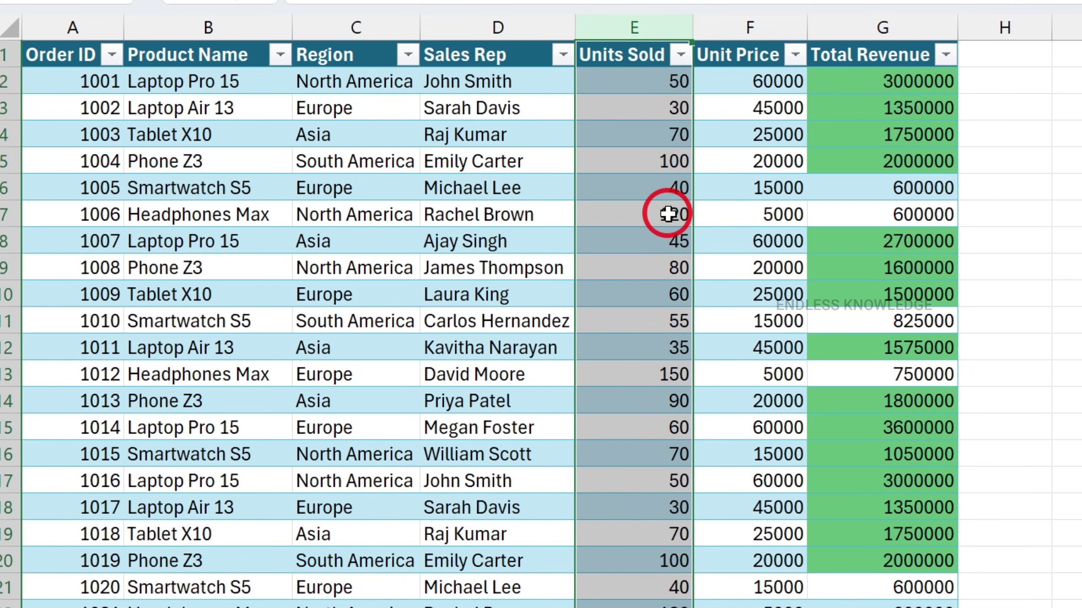
{"action": "left_click", "coordinate": [649, 211]}
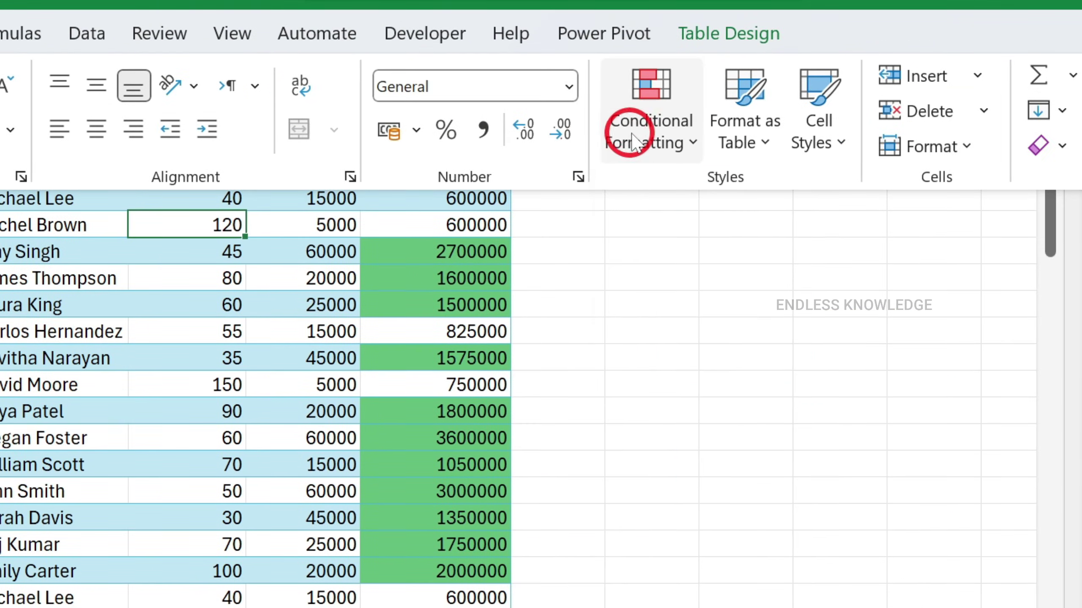
{"action": "left_click", "coordinate": [1070, 128]}
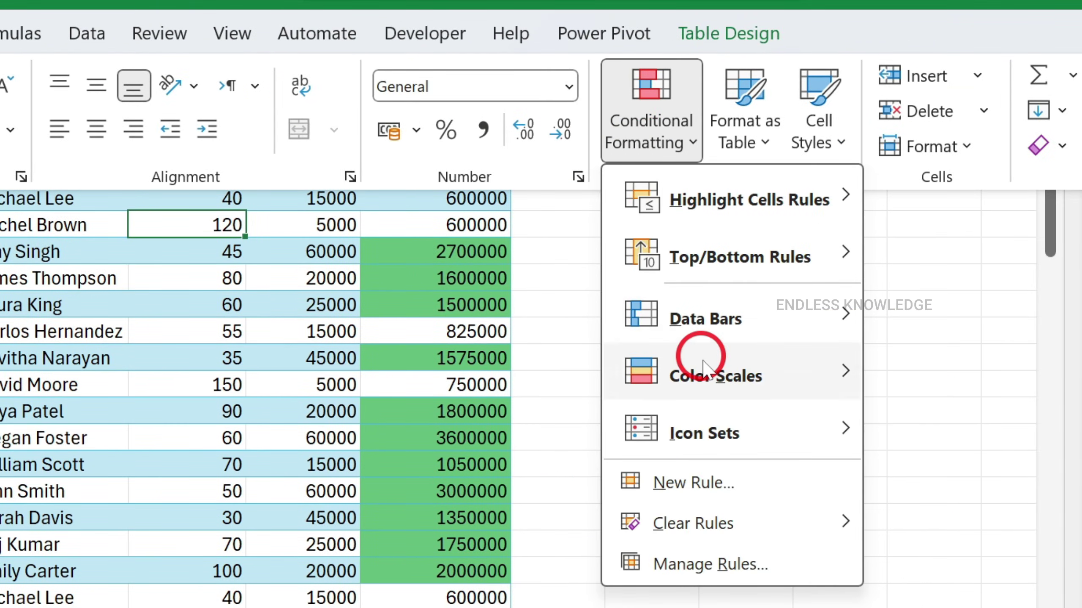
{"action": "mouse_move", "coordinate": [702, 366]}
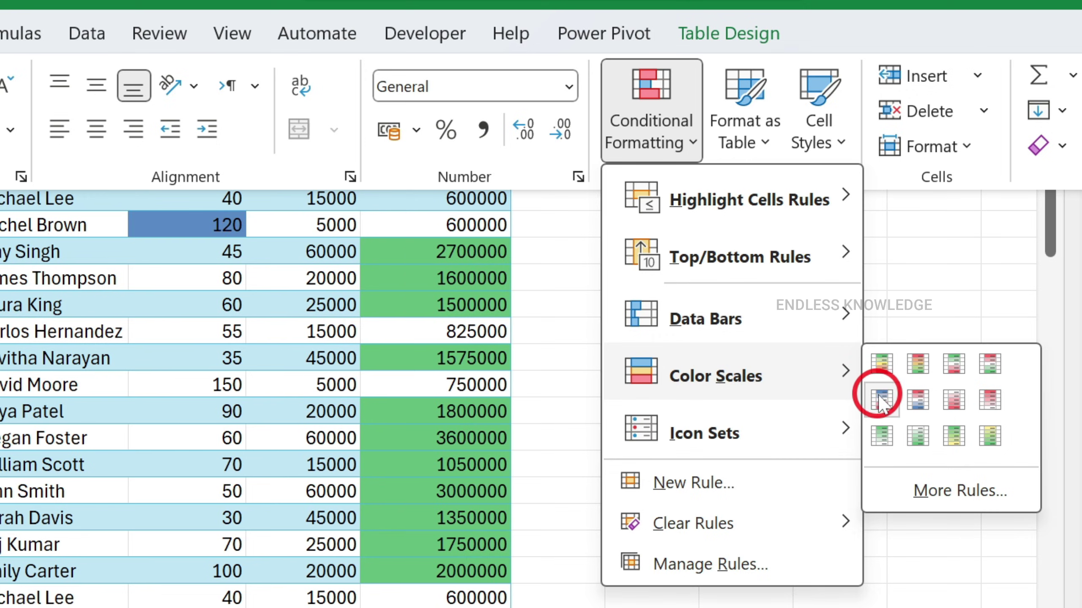
{"action": "left_click", "coordinate": [181, 234]}
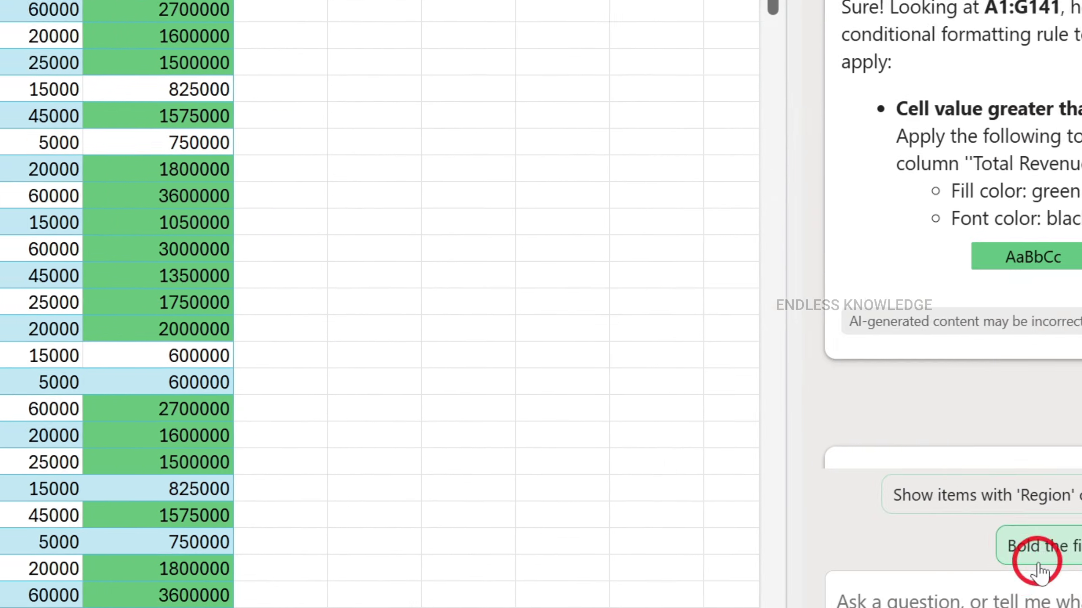
Ask Copilot to apply a Red and Green color scale to "Units Sold", green for highest values and red for lowest values
{"action": "left_click", "coordinate": [969, 599]}
{"action": "type", "text": "Apply a Red and Green color scale to the values in \"Units Sold\""}
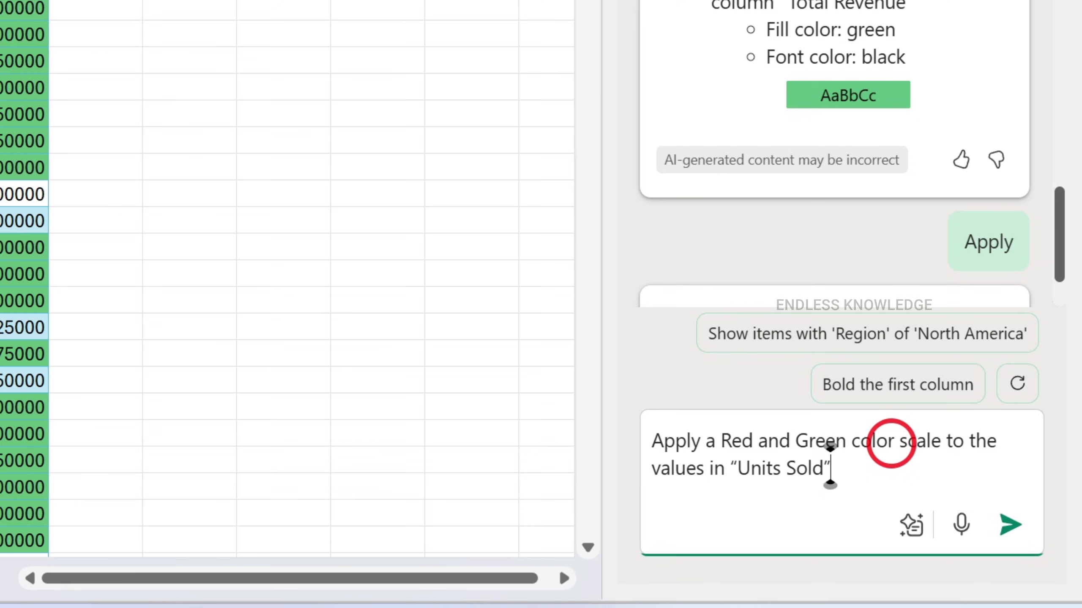
{"action": "type", "text": "column. green for highest value and red for lowest."}
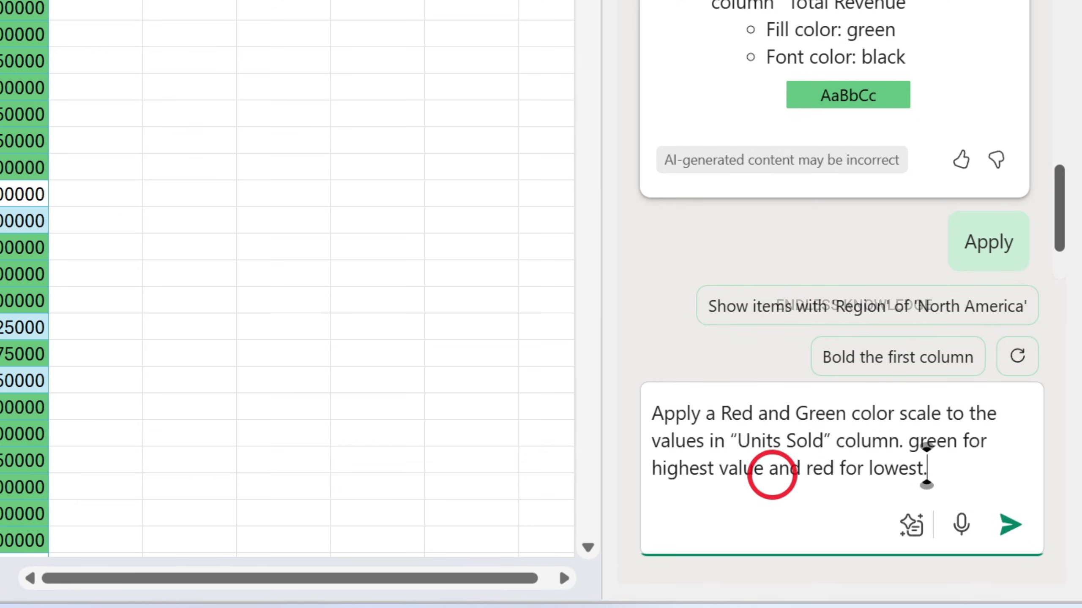
{"action": "left_click", "coordinate": [764, 468]}
{"action": "type", "text": "s"}
{"action": "left_click", "coordinate": [966, 473]}
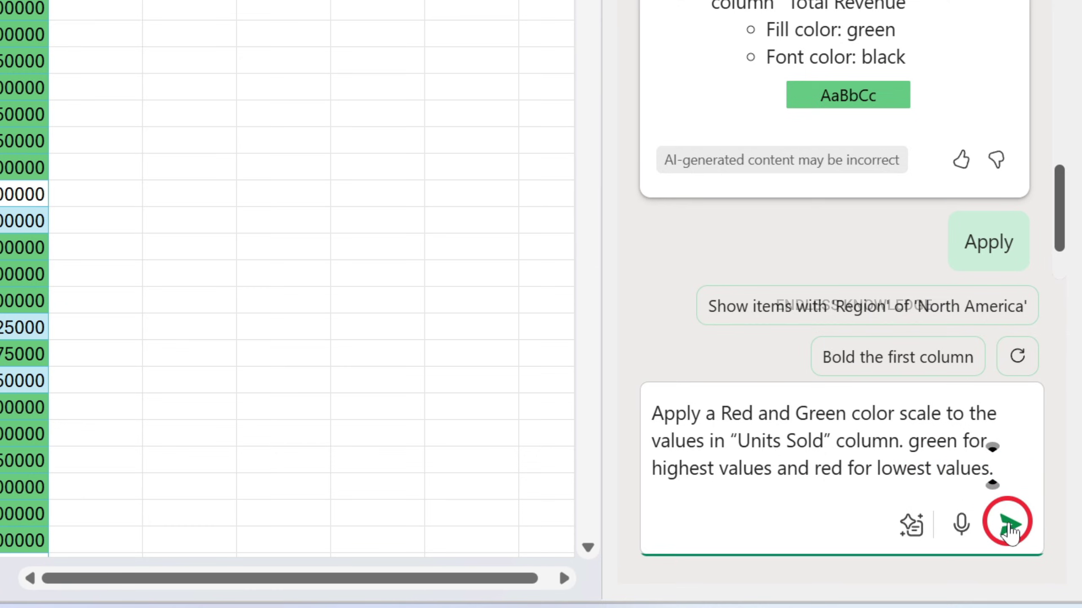
{"action": "left_click", "coordinate": [1009, 524]}
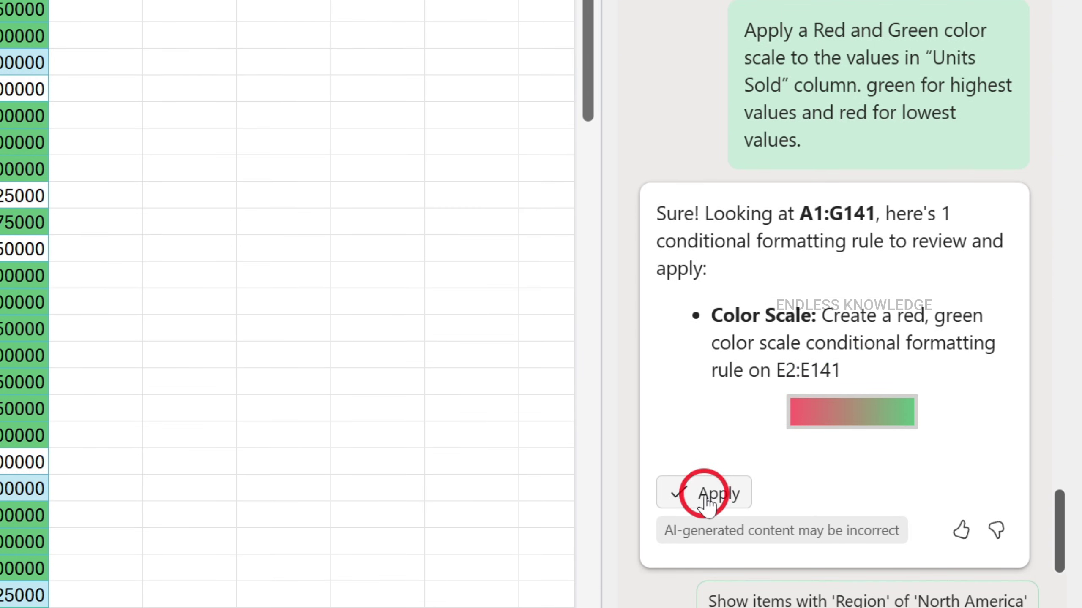
Apply Copilot's suggested red-green color scale and review the shading down the Units Sold column
{"action": "left_click", "coordinate": [706, 495]}
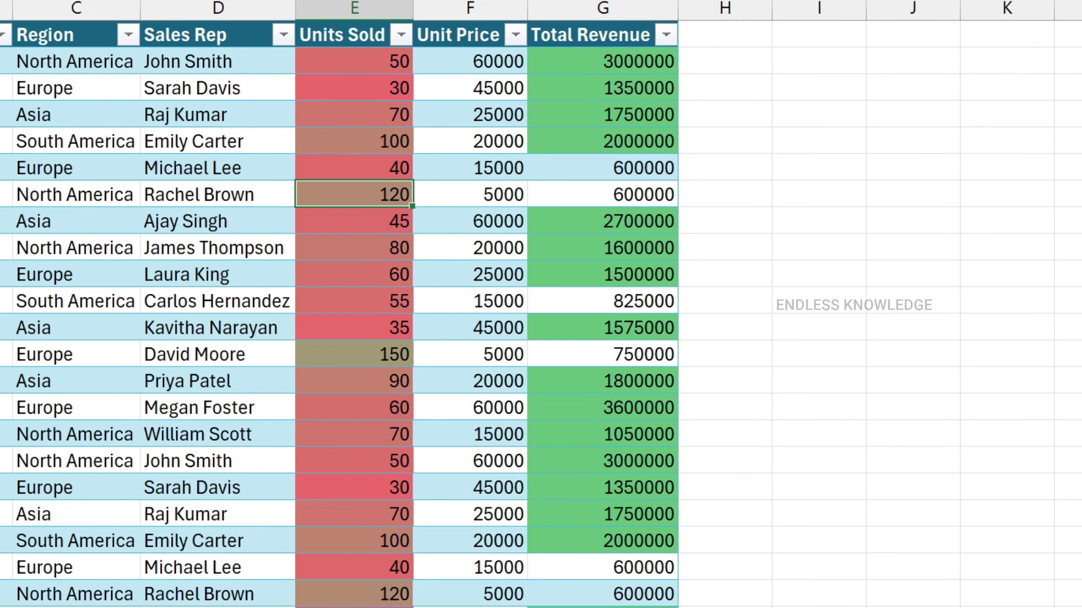
{"action": "scroll", "coordinate": [256, 435], "scroll_direction": "down", "scroll_amount": 11}
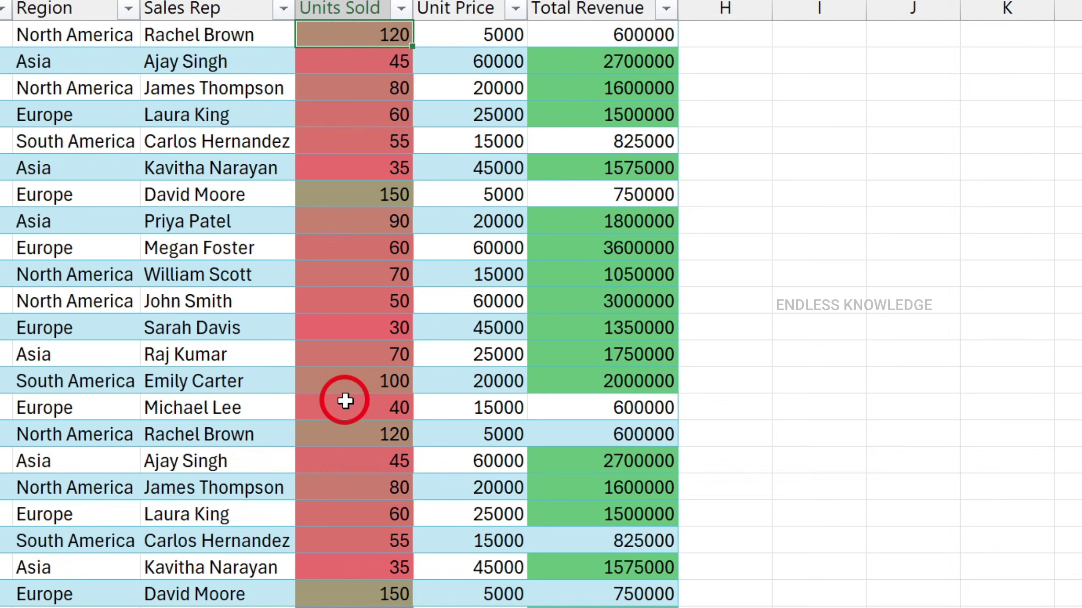
{"action": "scroll", "coordinate": [350, 465], "scroll_direction": "down", "scroll_amount": 8}
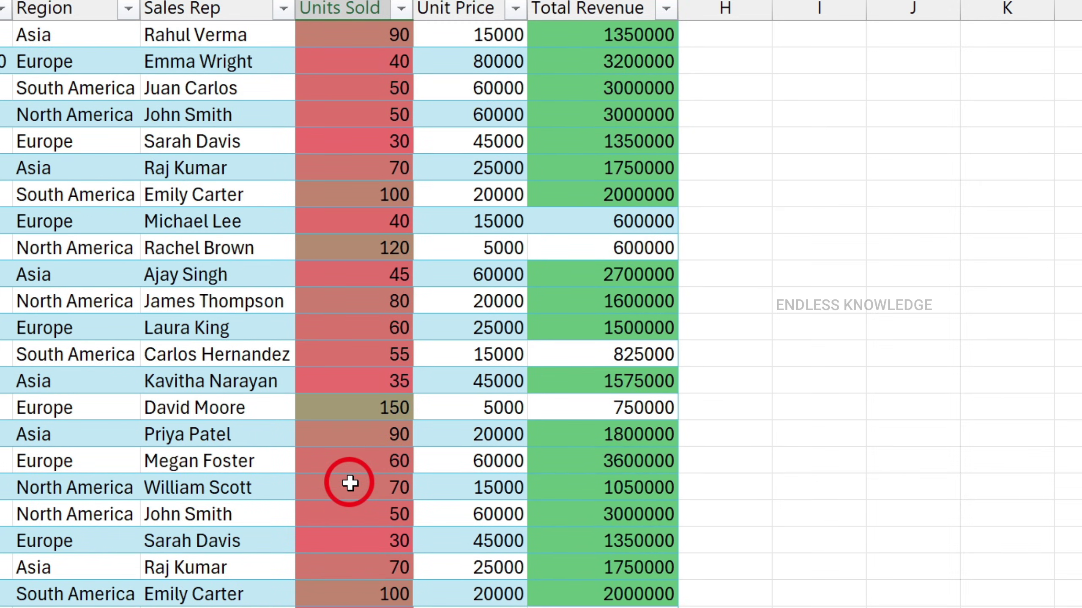
{"action": "scroll", "coordinate": [346, 514], "scroll_direction": "down", "scroll_amount": 11}
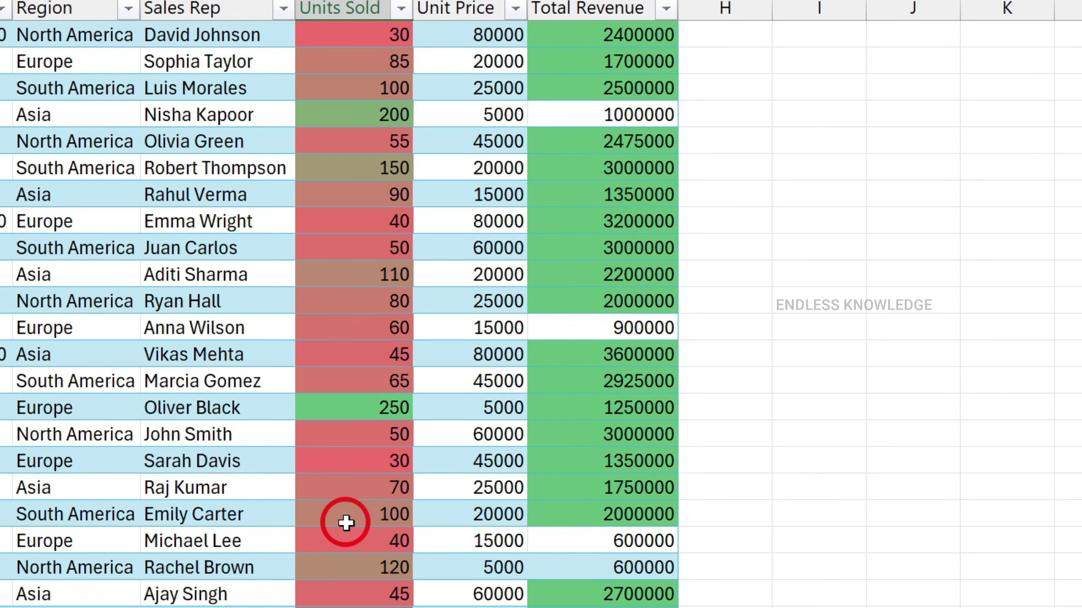
{"action": "scroll", "coordinate": [345, 536], "scroll_direction": "down", "scroll_amount": 4}
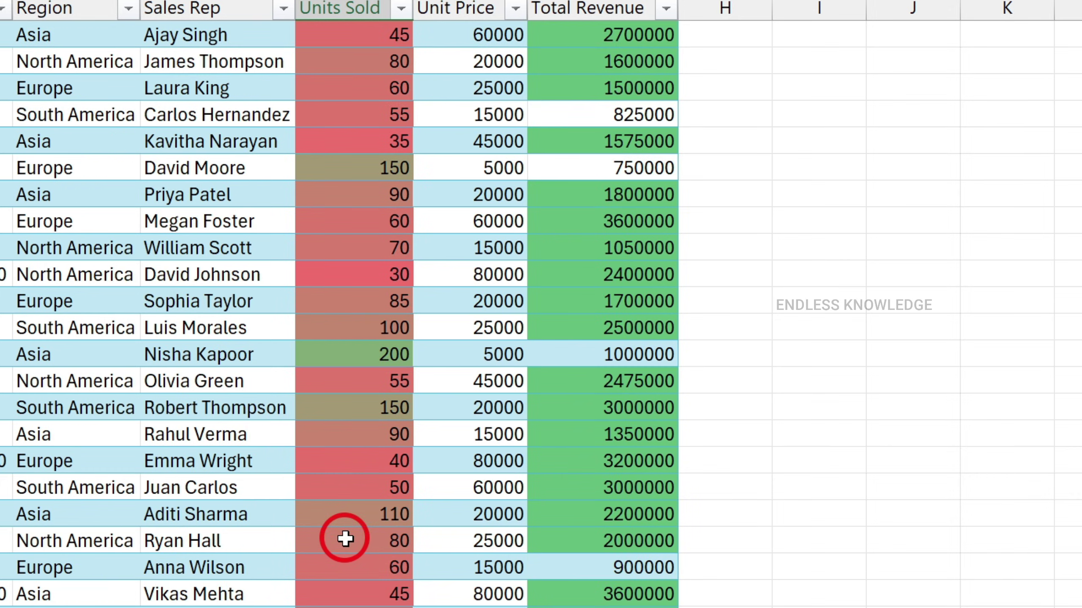
{"action": "scroll", "coordinate": [345, 539], "scroll_direction": "down", "scroll_amount": 20}
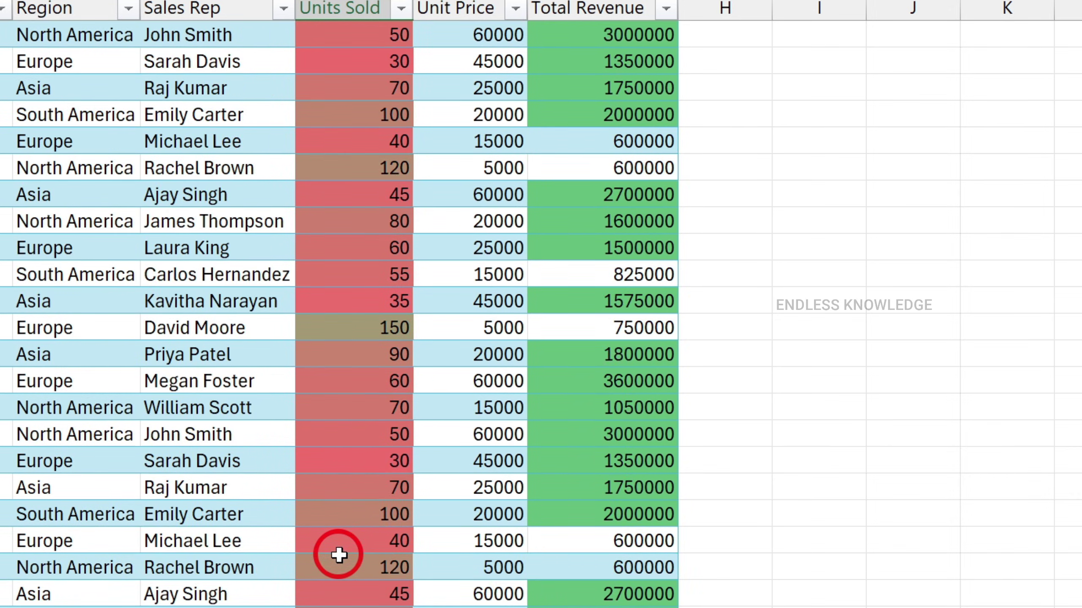
{"action": "scroll", "coordinate": [338, 557], "scroll_direction": "up", "scroll_amount": 5}
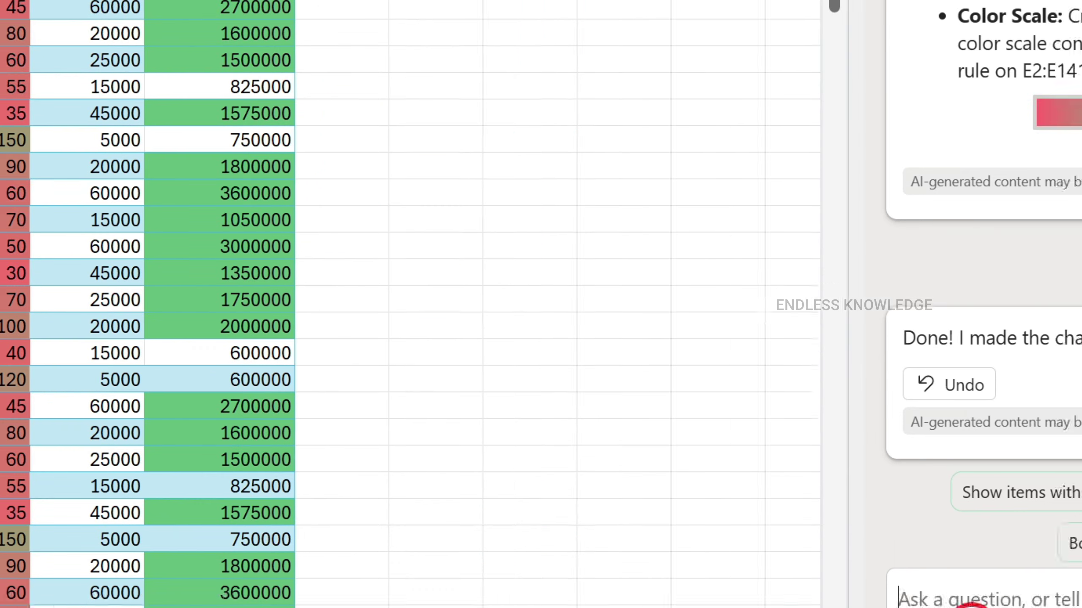
Ask Copilot for a Red, white and Green color scale on "Units Sold", green for highest values and red for lowest values
{"action": "left_click", "coordinate": [731, 480]}
{"action": "type", "text": "Apply a Red, white and Green color scale to the values in \"Units Sold\" column. green for highest values and red for lowest values."}
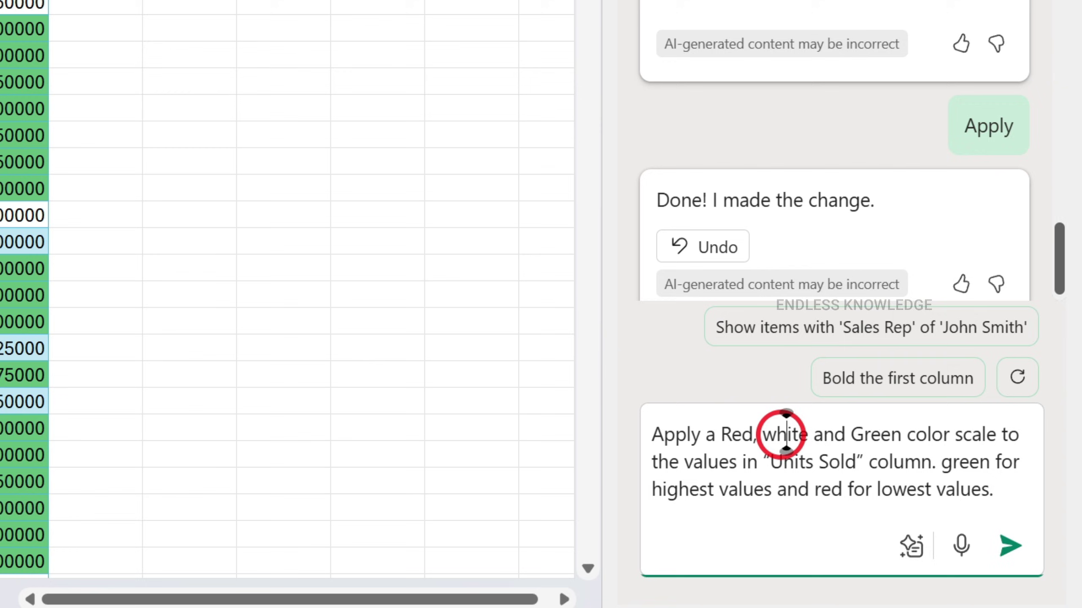
{"action": "left_click", "coordinate": [1012, 549]}
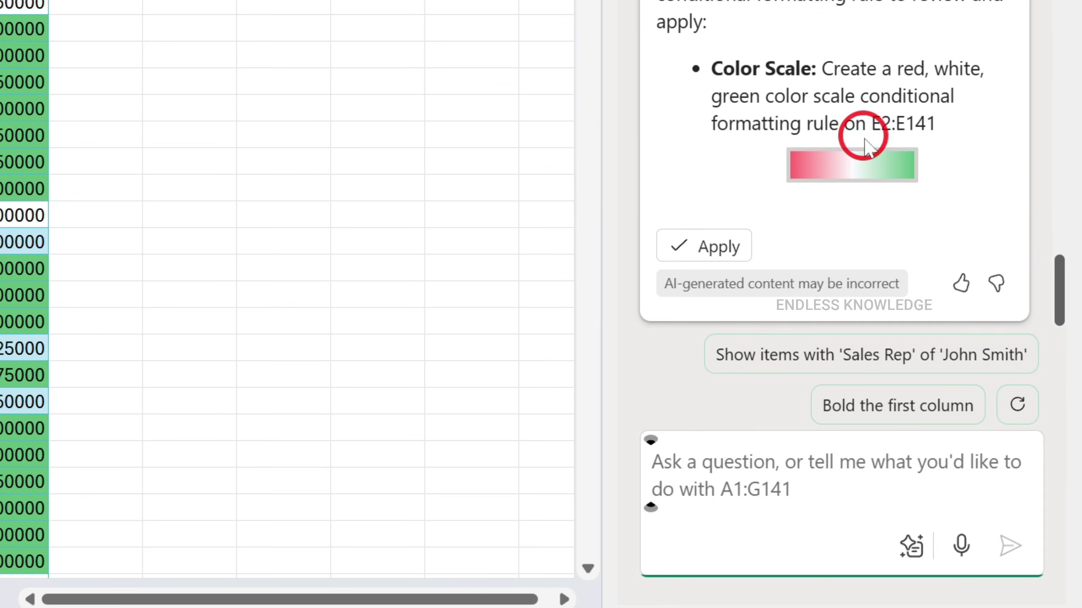
Apply the suggested red, white, green color scale and inspect the shading throughout the Units Sold column
{"action": "left_click", "coordinate": [706, 245]}
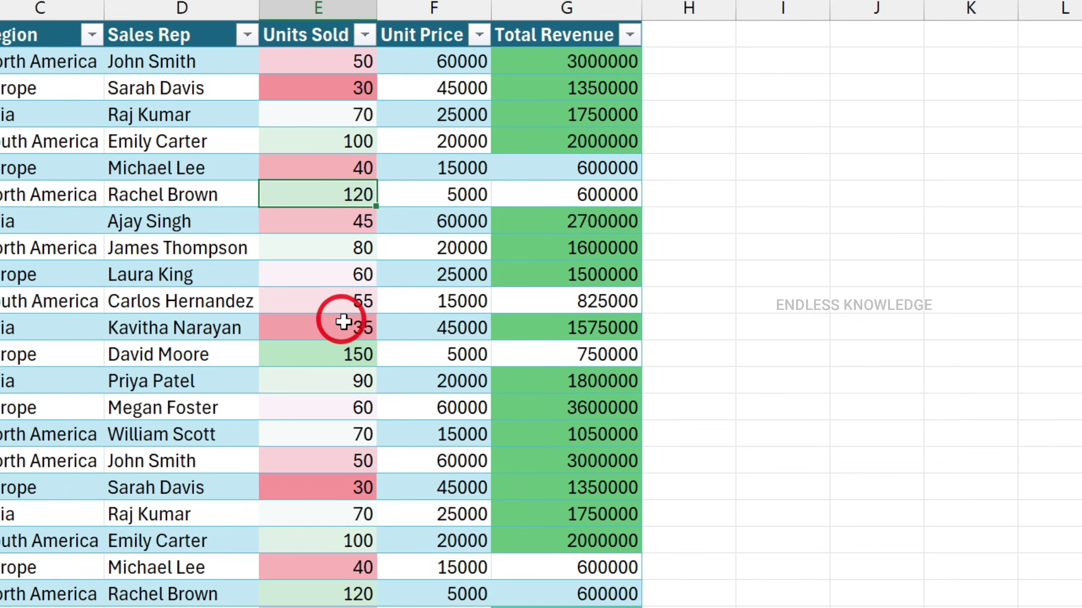
{"action": "scroll", "coordinate": [345, 321], "scroll_direction": "down", "scroll_amount": 9}
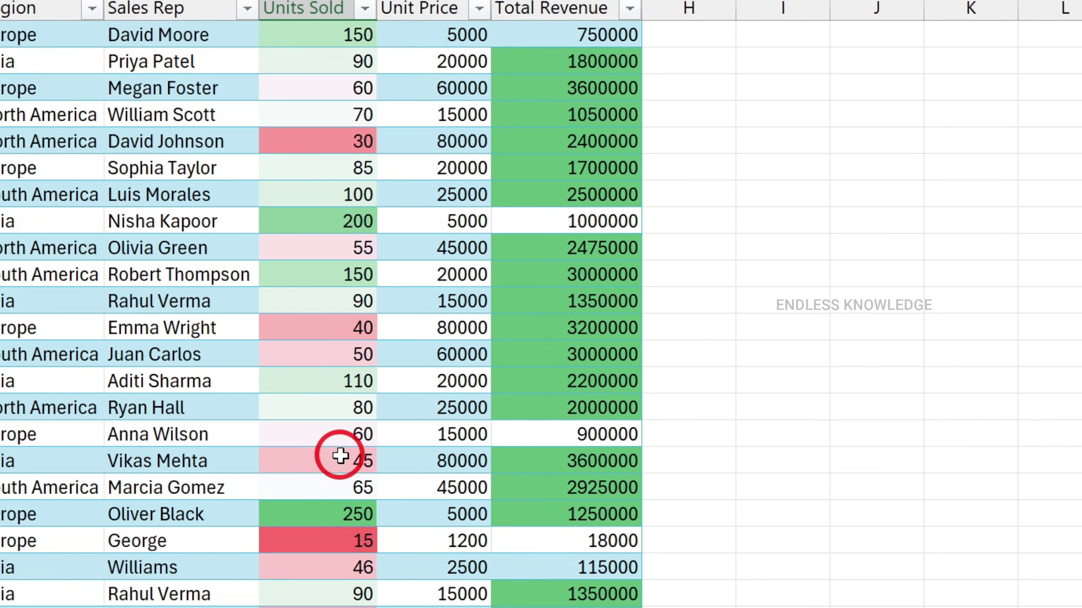
{"action": "scroll", "coordinate": [336, 474], "scroll_direction": "down", "scroll_amount": 7}
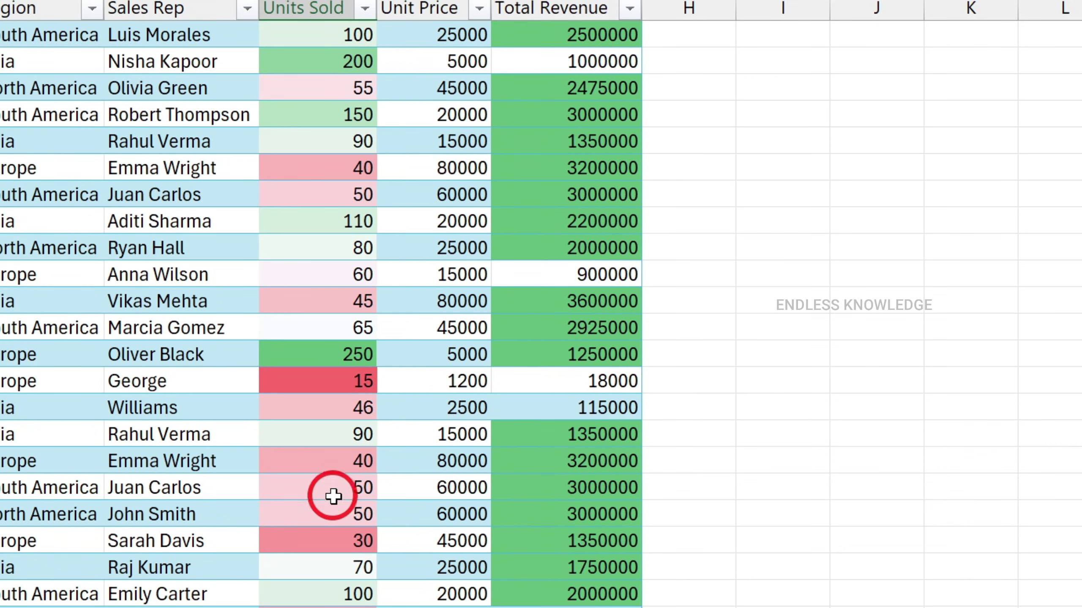
{"action": "scroll", "coordinate": [326, 536], "scroll_direction": "down", "scroll_amount": 15}
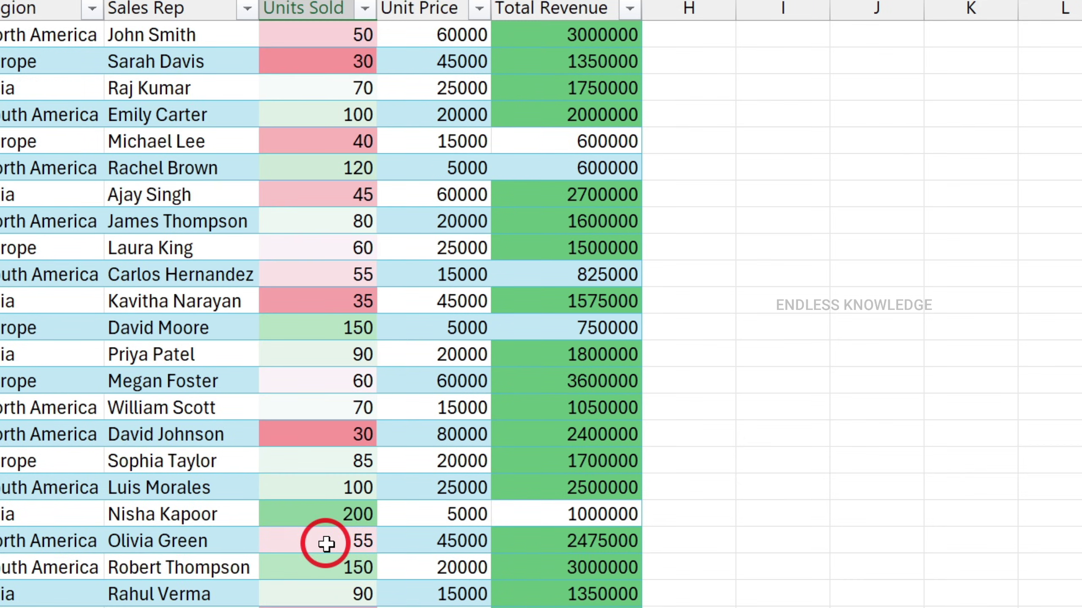
{"action": "scroll", "coordinate": [326, 546], "scroll_direction": "down", "scroll_amount": 9}
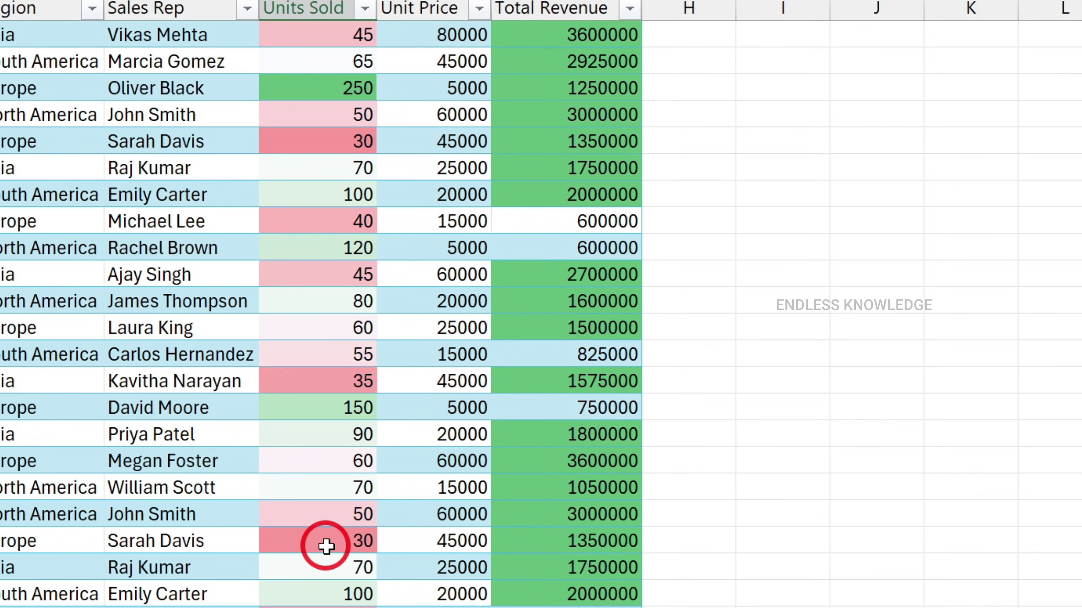
{"action": "scroll", "coordinate": [326, 546], "scroll_direction": "down", "scroll_amount": 12}
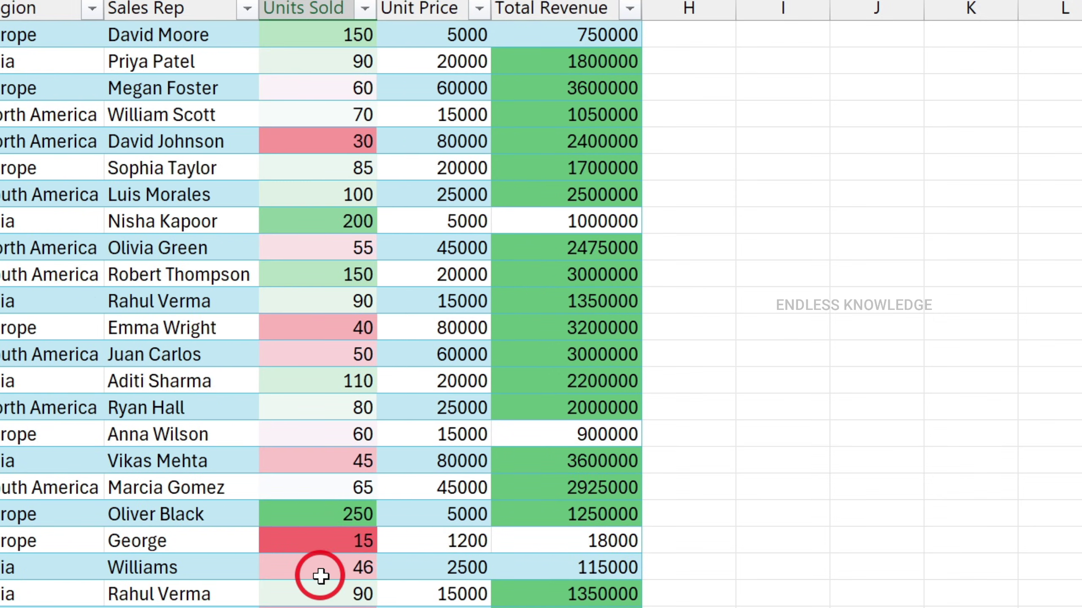
{"action": "scroll", "coordinate": [319, 544], "scroll_direction": "down", "scroll_amount": 5}
{"action": "scroll", "coordinate": [317, 545], "scroll_direction": "up", "scroll_amount": 15}
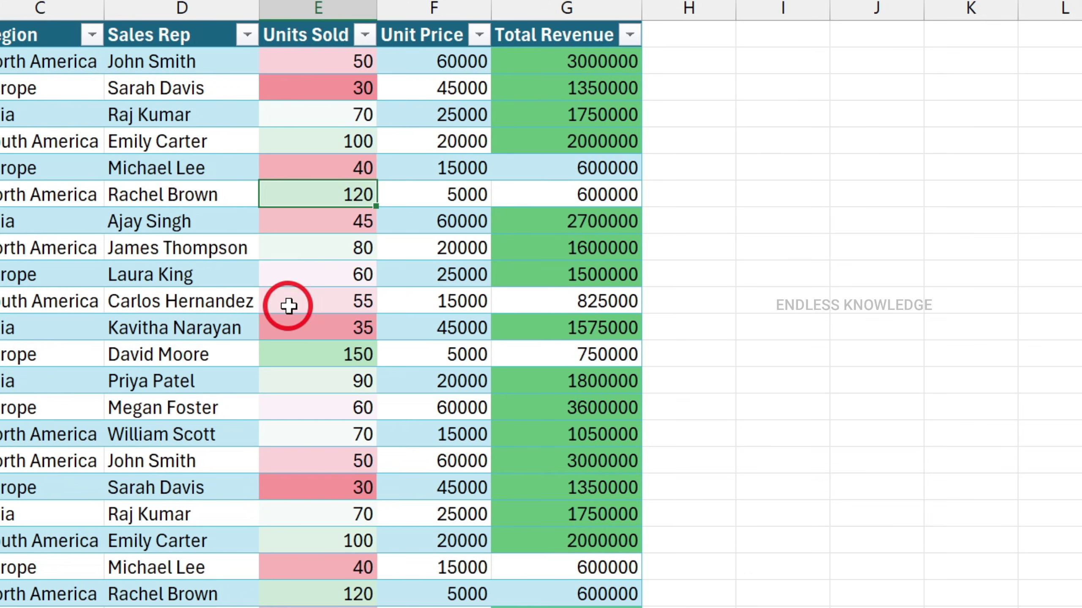
Ask Copilot "How many distinct sales rep are in the sales rep column?", read the answer and look through the Sales Rep column
{"action": "left_click", "coordinate": [443, 428]}
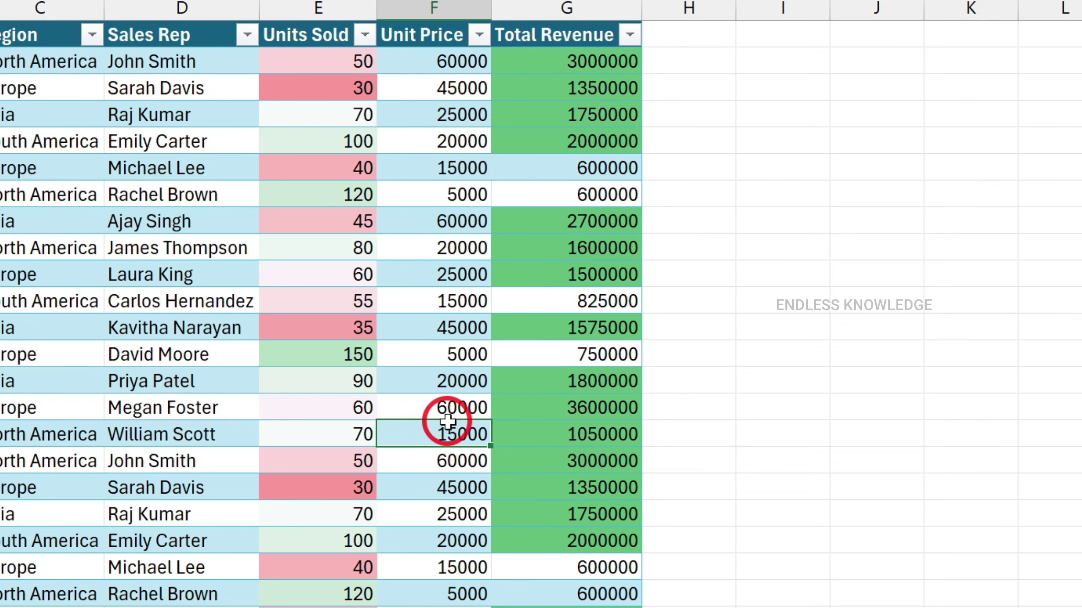
{"action": "left_click", "coordinate": [438, 296]}
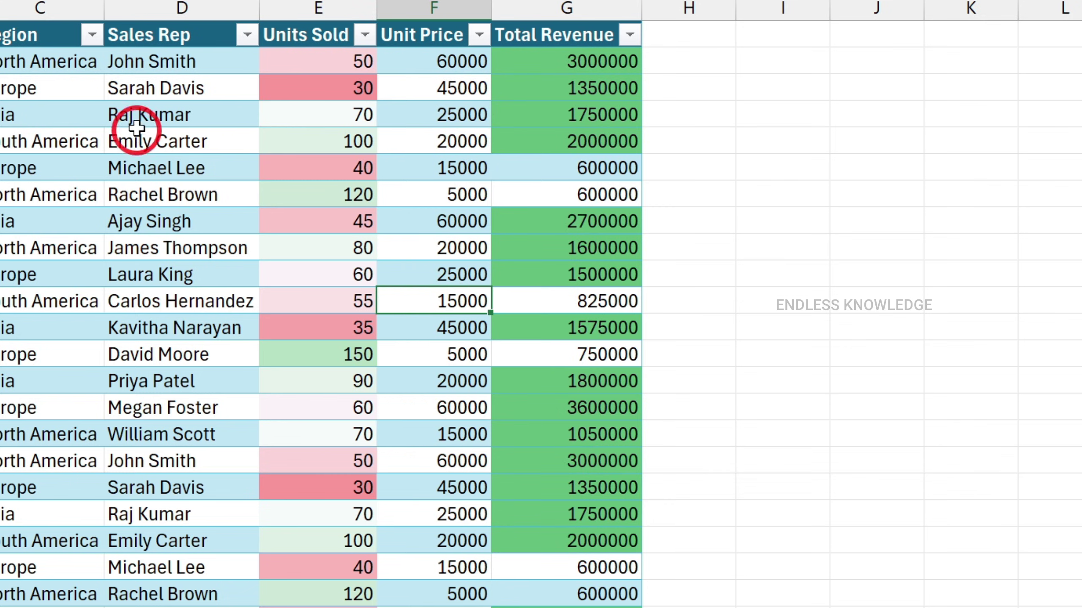
{"action": "left_click", "coordinate": [175, 90]}
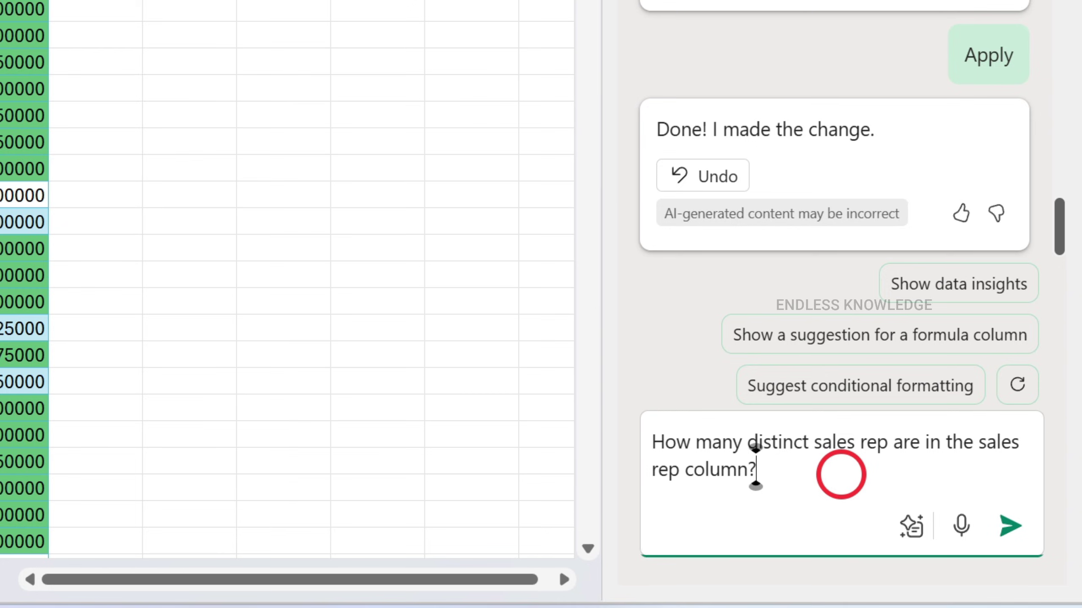
{"action": "key", "text": "Return"}
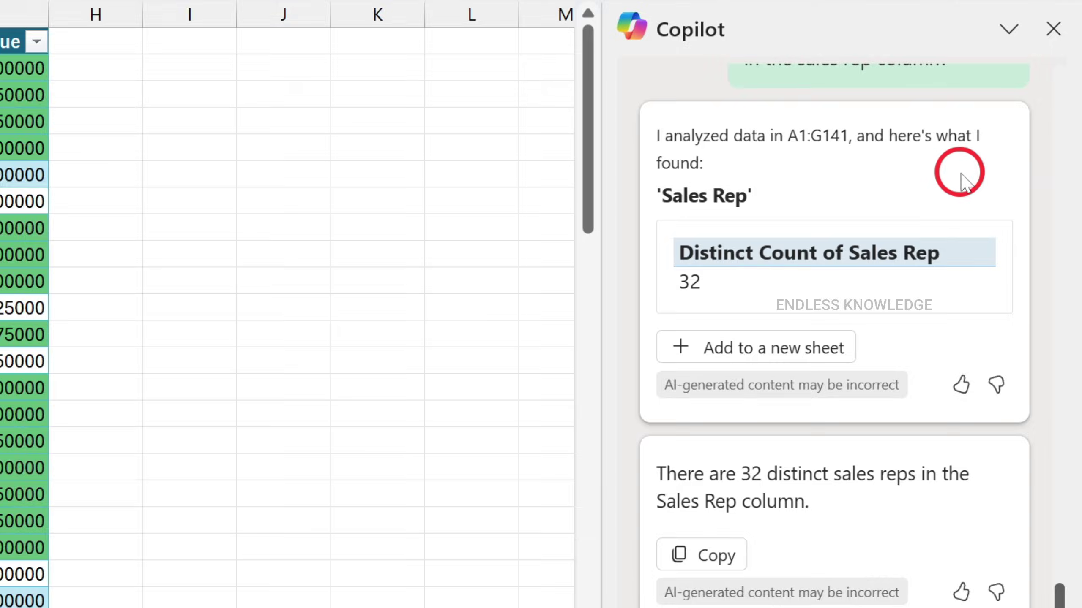
{"action": "scroll", "coordinate": [97, 382], "scroll_direction": "down", "scroll_amount": 14}
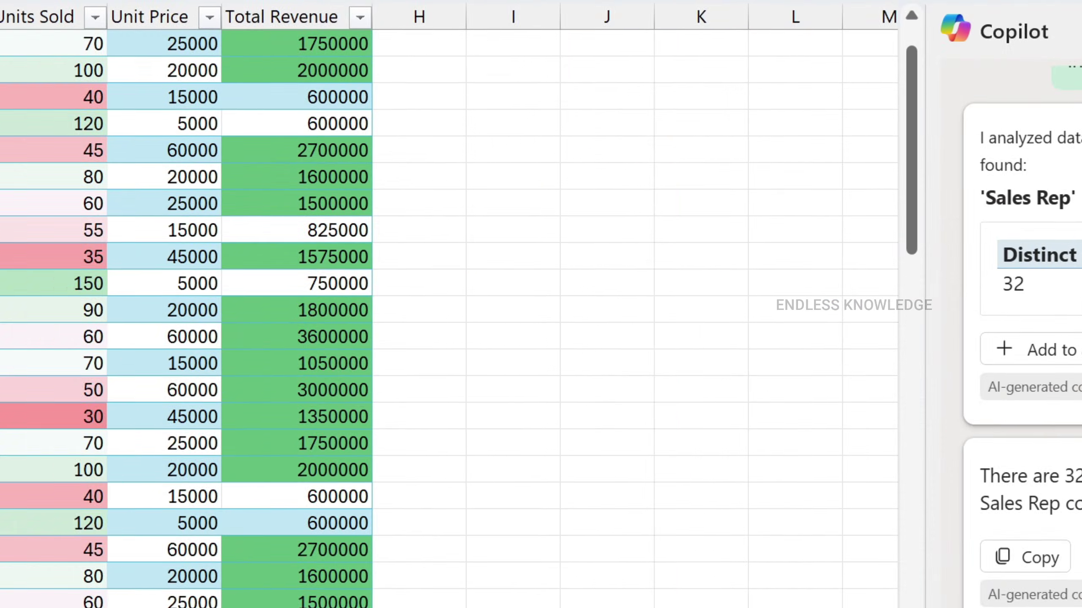
{"action": "scroll", "coordinate": [519, 367], "scroll_direction": "down", "scroll_amount": 17}
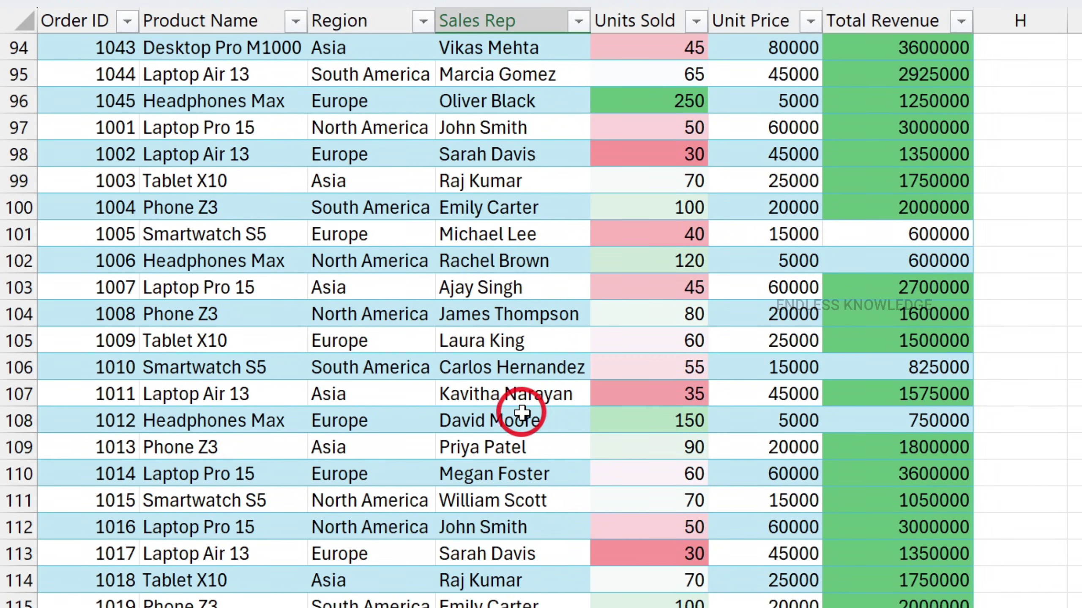
Scan the Sales Rep column throughout the table to compare its repeated entries with Copilot's distinct count
{"action": "scroll", "coordinate": [516, 409], "scroll_direction": "up", "scroll_amount": 20}
{"action": "scroll", "coordinate": [616, 420], "scroll_direction": "up", "scroll_amount": 6}
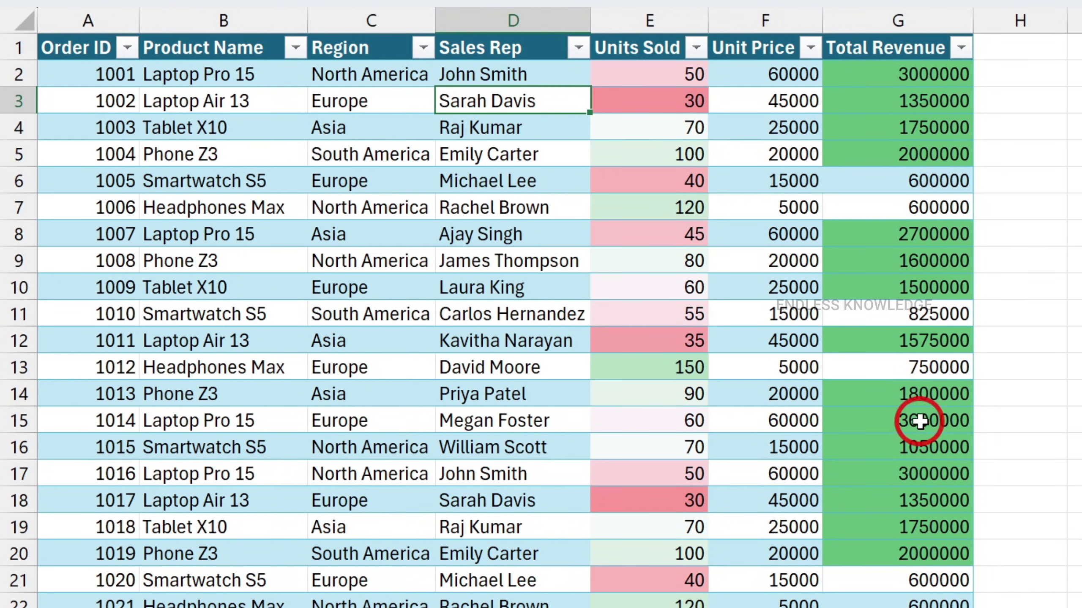
{"action": "scroll", "coordinate": [551, 201], "scroll_direction": "down", "scroll_amount": 9}
{"action": "scroll", "coordinate": [541, 317], "scroll_direction": "down", "scroll_amount": 11}
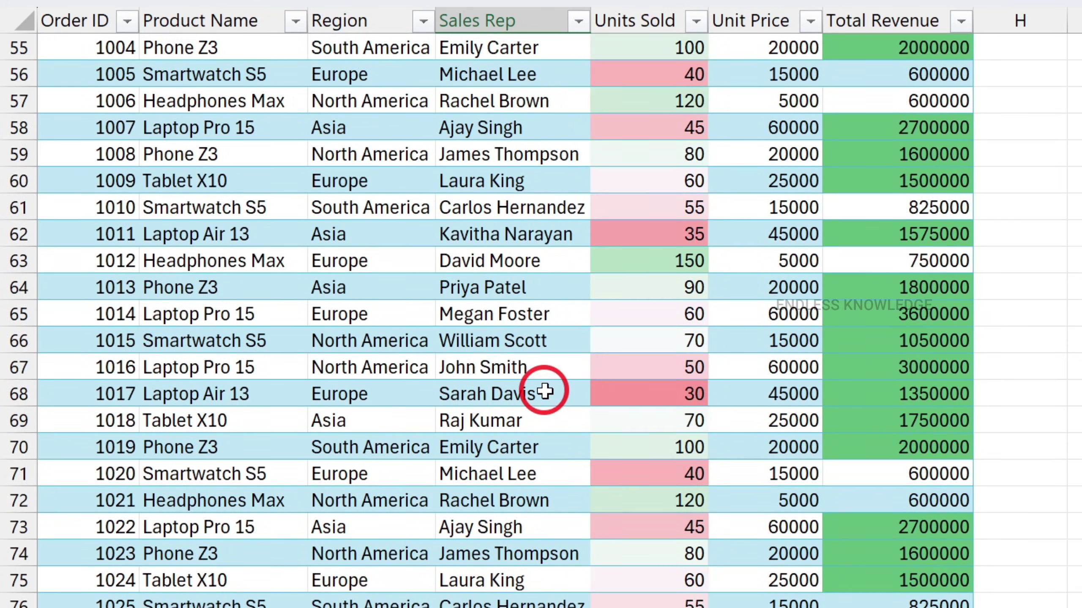
{"action": "scroll", "coordinate": [546, 393], "scroll_direction": "up", "scroll_amount": 20}
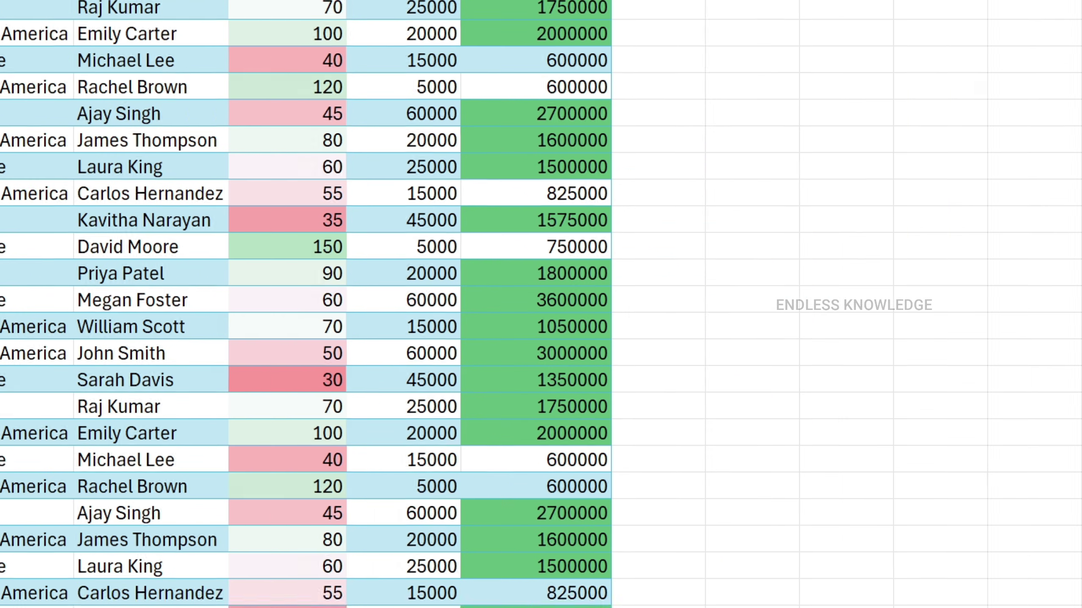
Ask Copilot to "show data insights" for the table
{"action": "left_click", "coordinate": [729, 497]}
{"action": "type", "text": "show data"}
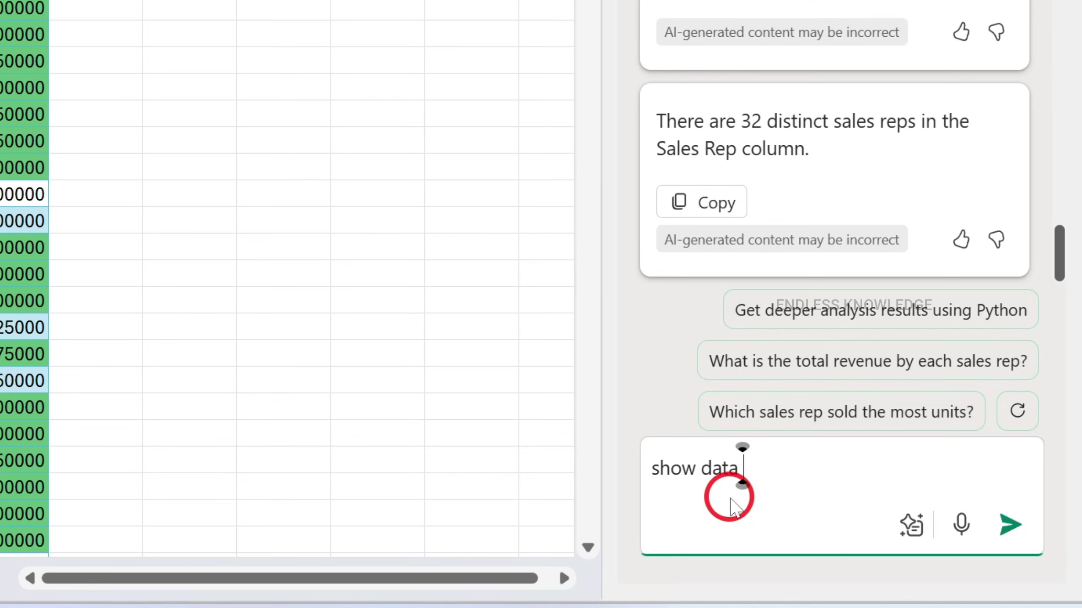
{"action": "type", "text": " insights"}
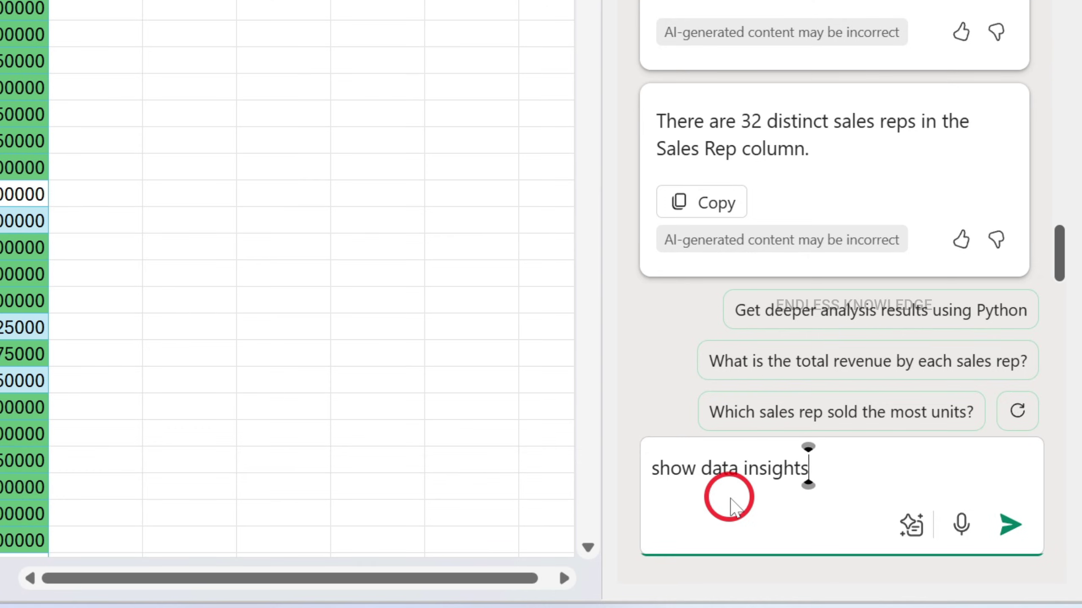
{"action": "key", "text": "Return"}
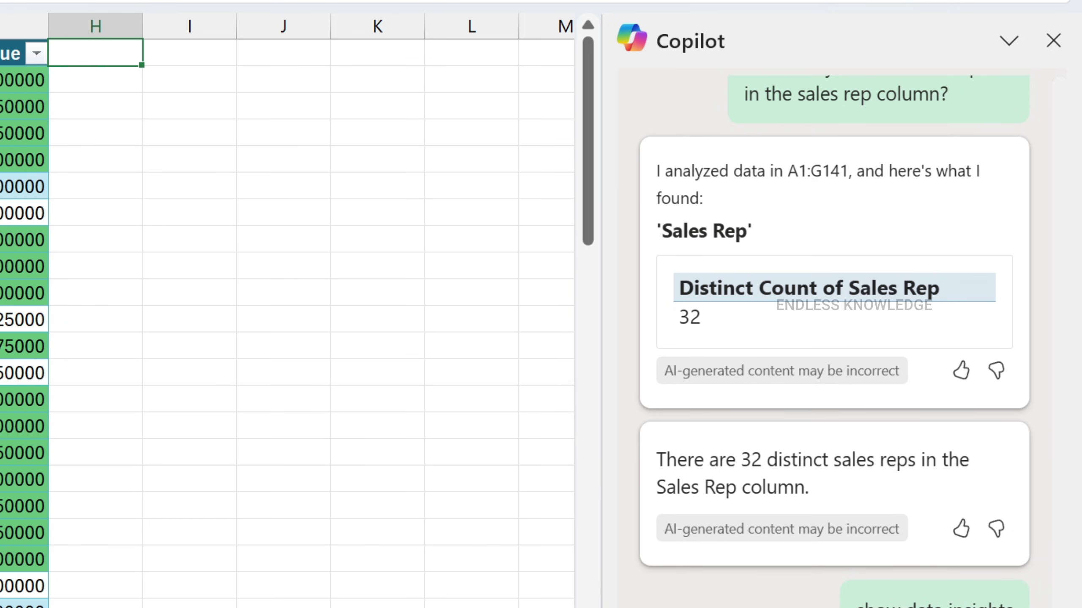
Review Copilot's 'Unit Price' by 'Product Name' insight and its follow-up suggestions, and add all insights to the grid
{"action": "scroll", "coordinate": [1048, 519], "scroll_direction": "down", "scroll_amount": 10}
{"action": "scroll", "coordinate": [966, 459], "scroll_direction": "up", "scroll_amount": 5}
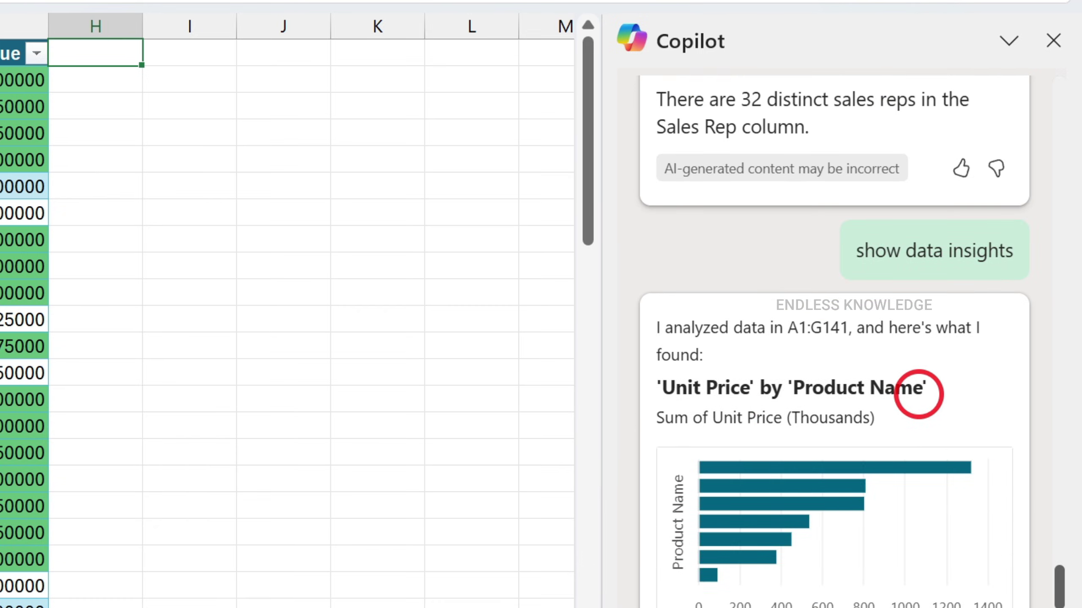
{"action": "scroll", "coordinate": [919, 397], "scroll_direction": "down", "scroll_amount": 3}
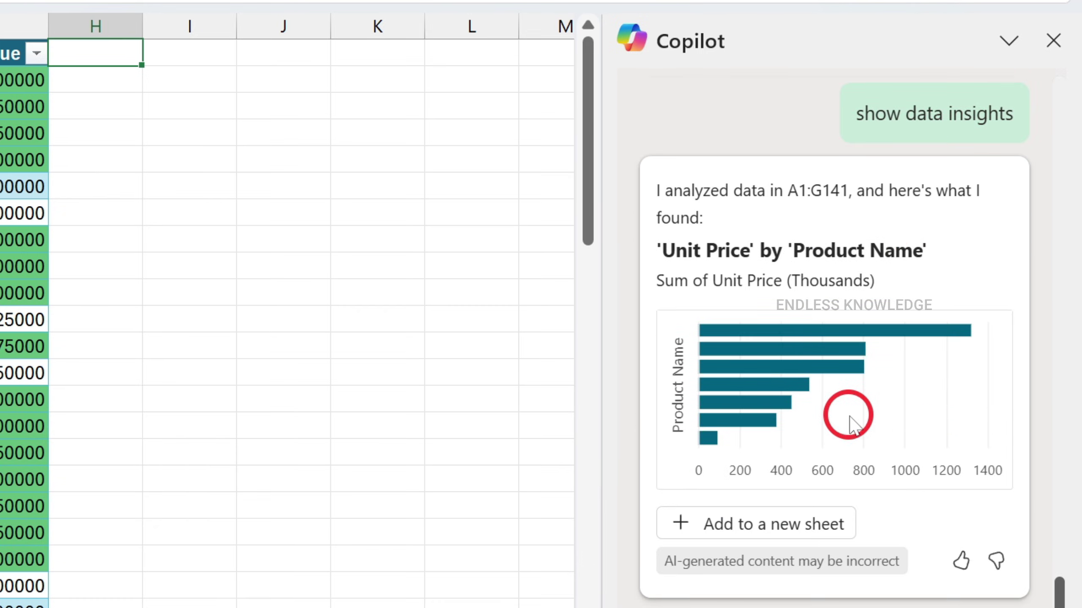
{"action": "scroll", "coordinate": [850, 422], "scroll_direction": "down", "scroll_amount": 6}
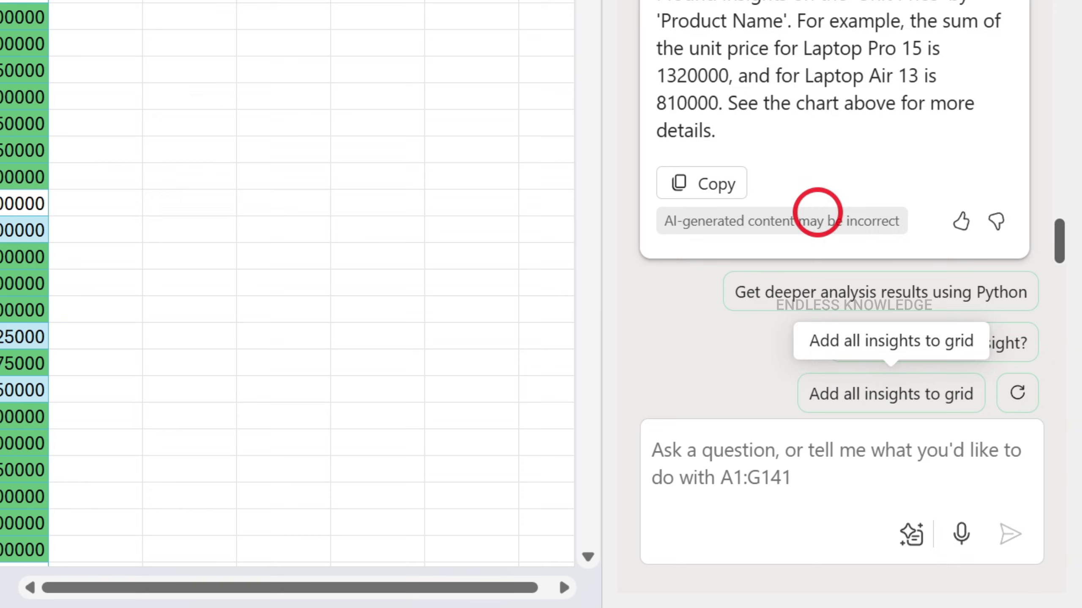
{"action": "scroll", "coordinate": [790, 25], "scroll_direction": "up", "scroll_amount": 1}
{"action": "scroll", "coordinate": [773, 222], "scroll_direction": "up", "scroll_amount": 1}
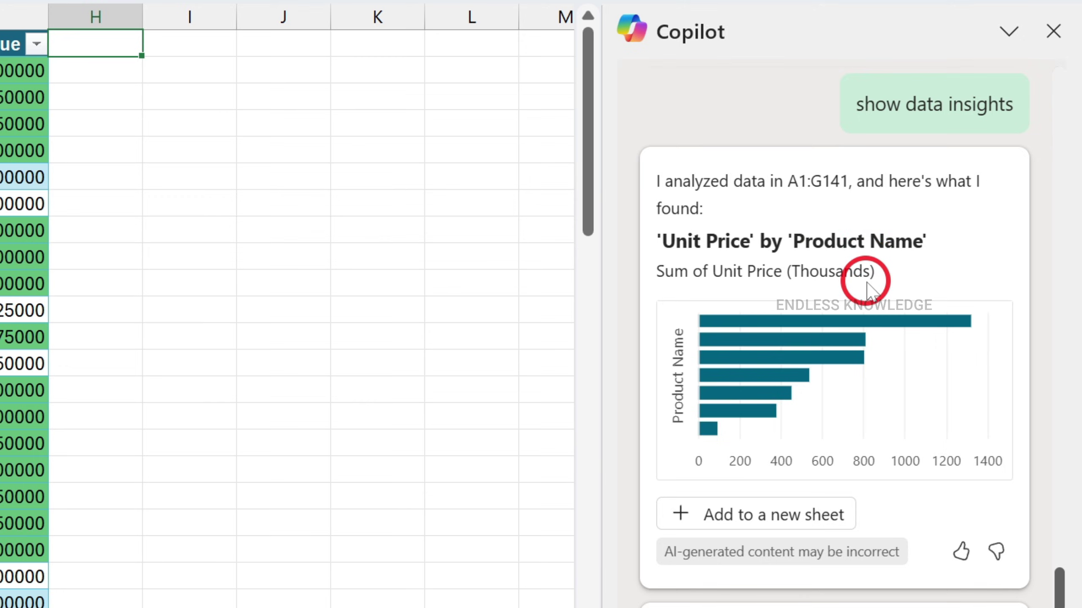
{"action": "scroll", "coordinate": [856, 381], "scroll_direction": "down", "scroll_amount": 3}
{"action": "scroll", "coordinate": [853, 375], "scroll_direction": "down", "scroll_amount": 1}
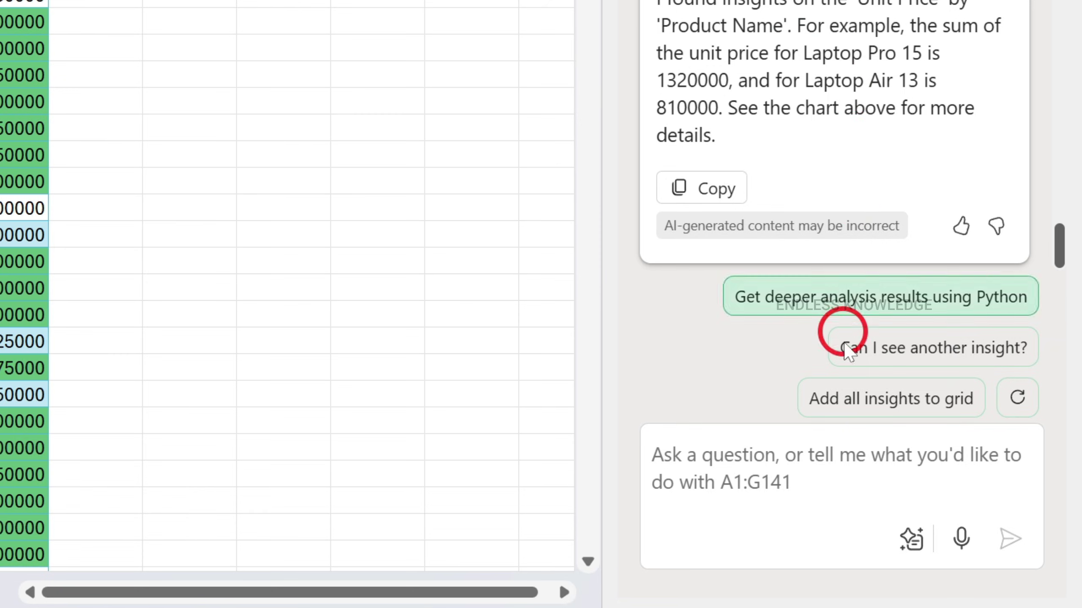
{"action": "left_click", "coordinate": [847, 406]}
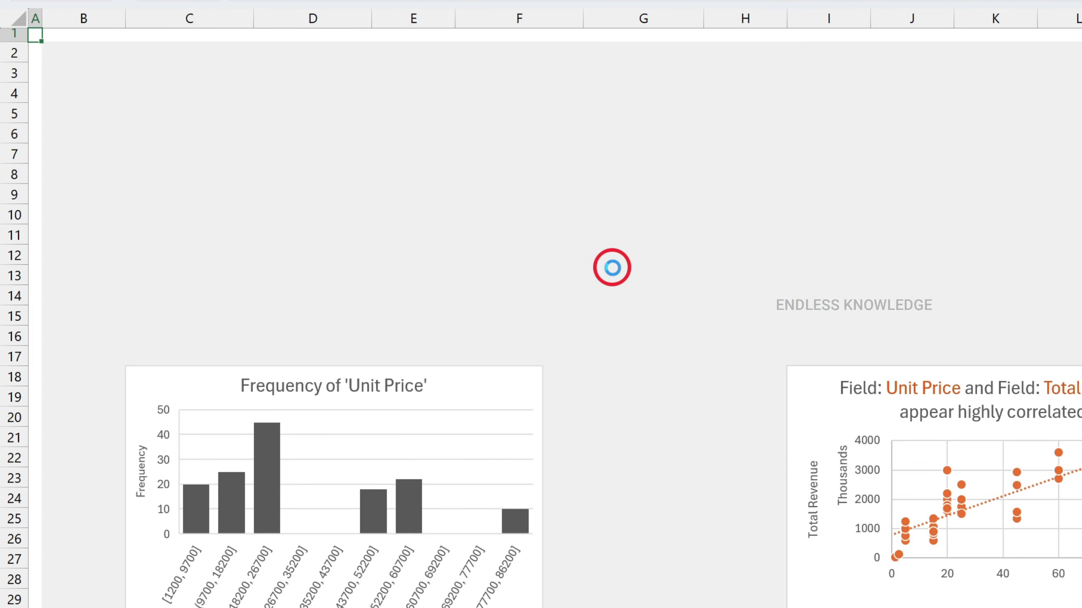
Examine the insight charts on the new sheet, including frequencies and correlation, and the PivotTable sources beneath them
{"action": "scroll", "coordinate": [695, 279], "scroll_direction": "down", "scroll_amount": 1}
{"action": "scroll", "coordinate": [696, 279], "scroll_direction": "down", "scroll_amount": 10}
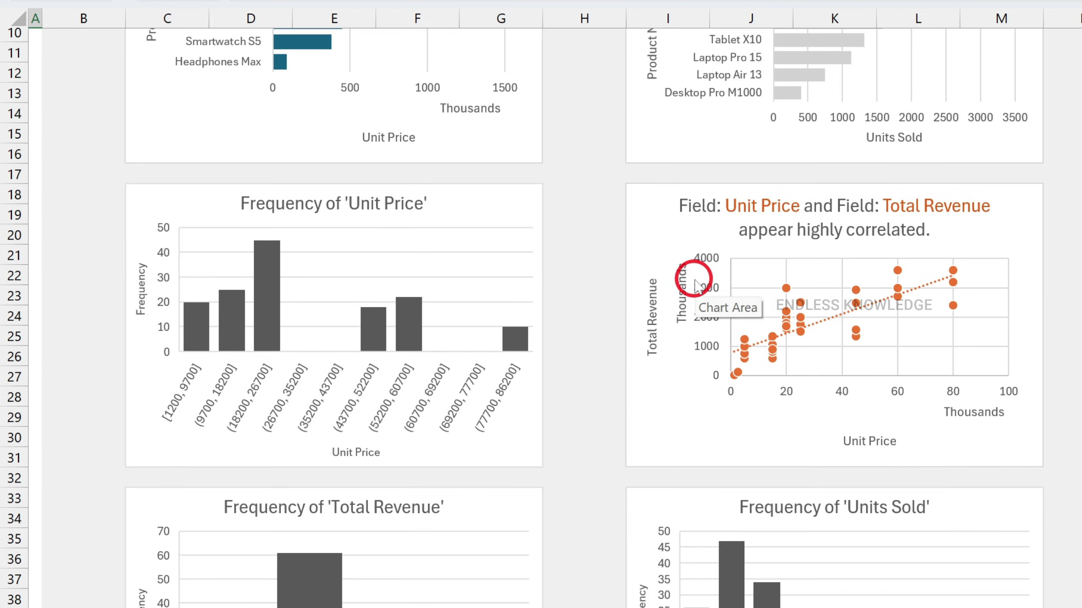
{"action": "scroll", "coordinate": [682, 440], "scroll_direction": "down", "scroll_amount": 4}
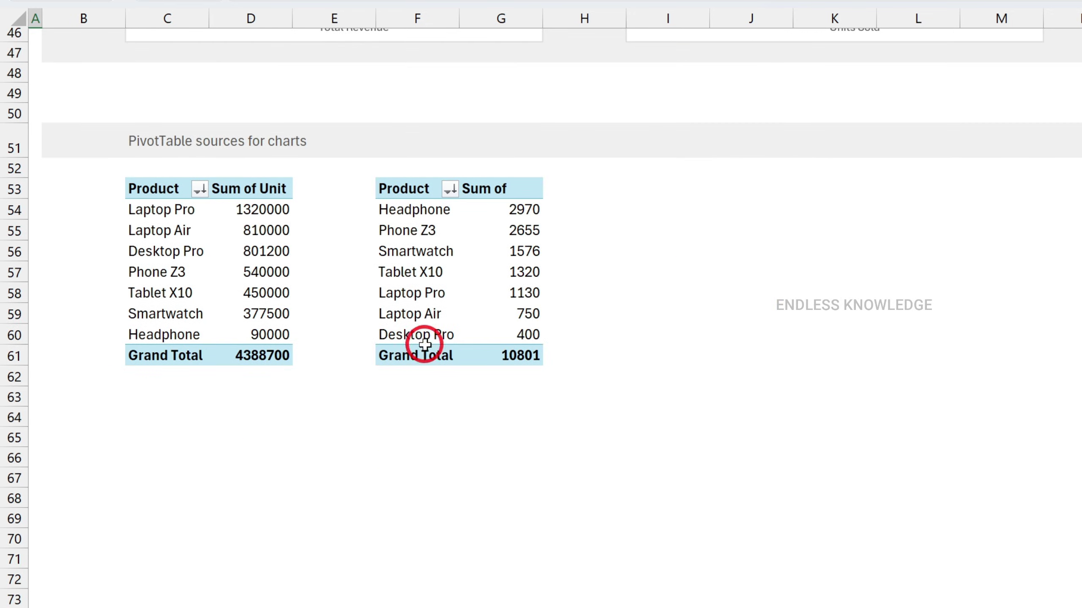
{"action": "scroll", "coordinate": [477, 273], "scroll_direction": "up", "scroll_amount": 4}
{"action": "scroll", "coordinate": [477, 305], "scroll_direction": "up", "scroll_amount": 6}
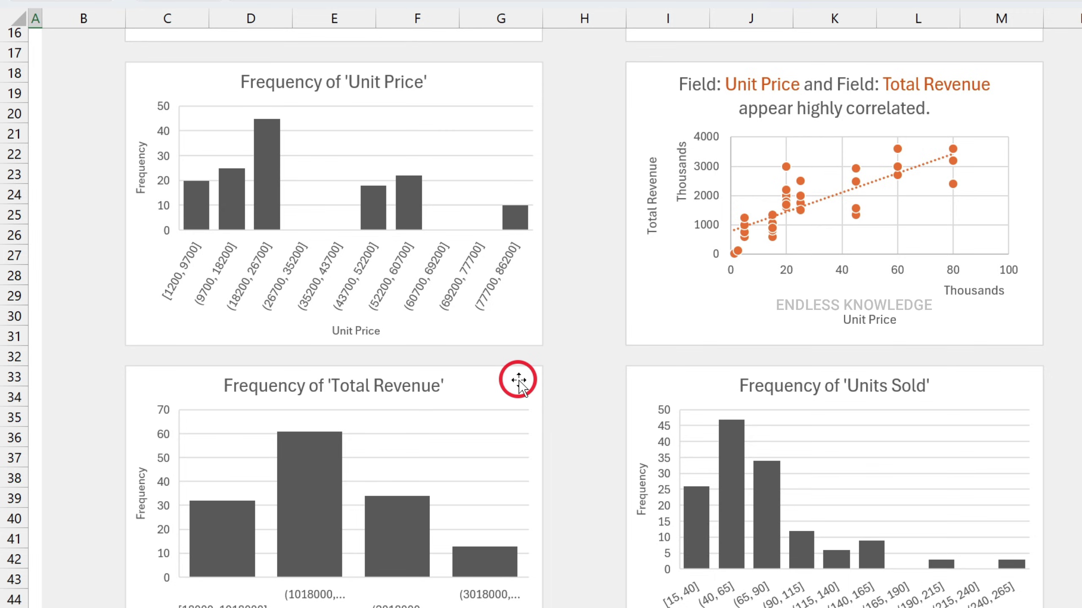
{"action": "left_click", "coordinate": [519, 381]}
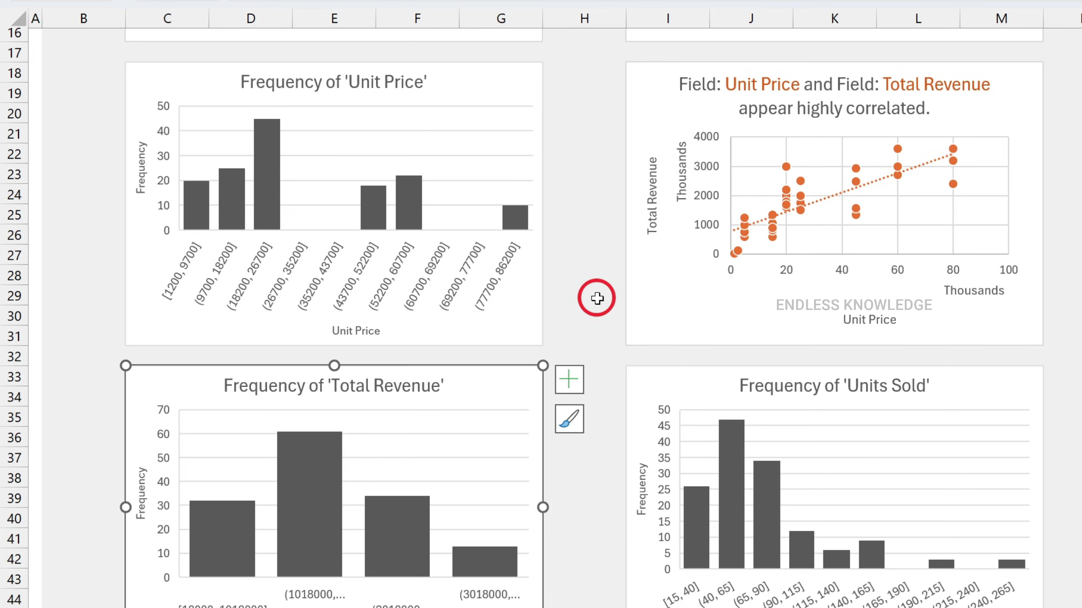
{"action": "scroll", "coordinate": [594, 299], "scroll_direction": "up", "scroll_amount": 5}
{"action": "scroll", "coordinate": [594, 315], "scroll_direction": "down", "scroll_amount": 7}
{"action": "scroll", "coordinate": [594, 326], "scroll_direction": "down", "scroll_amount": 7}
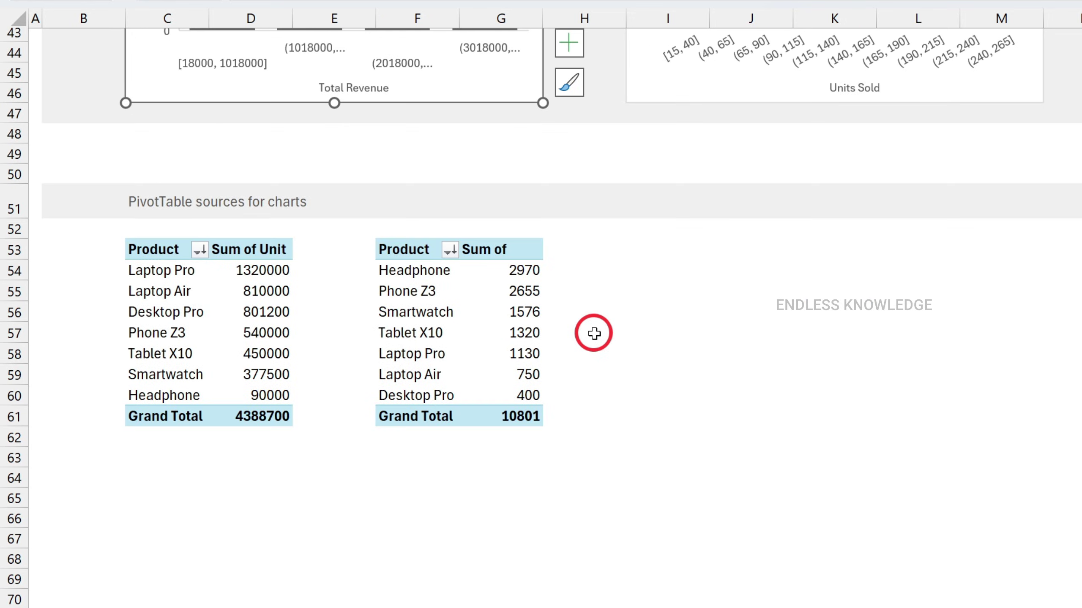
{"action": "scroll", "coordinate": [613, 373], "scroll_direction": "up", "scroll_amount": 14}
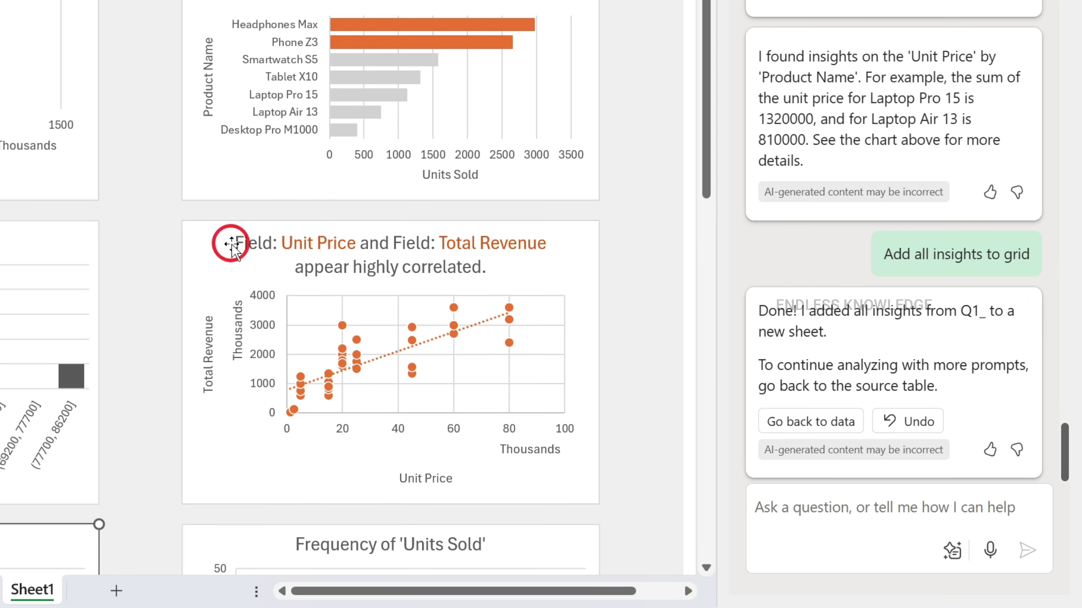
{"action": "scroll", "coordinate": [149, 258], "scroll_direction": "down", "scroll_amount": 5}
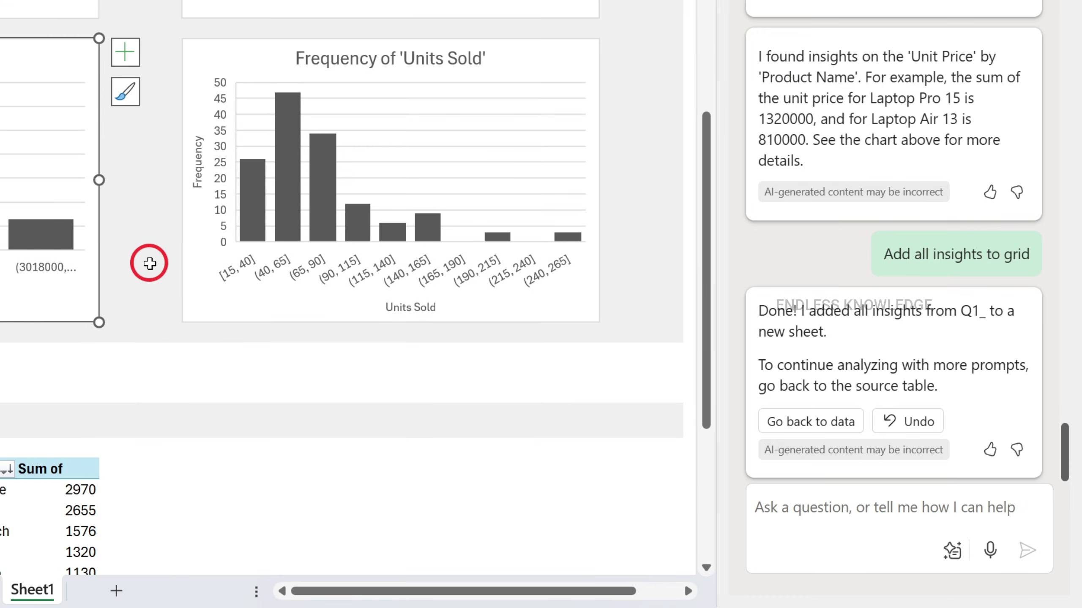
{"action": "scroll", "coordinate": [149, 264], "scroll_direction": "down", "scroll_amount": 3}
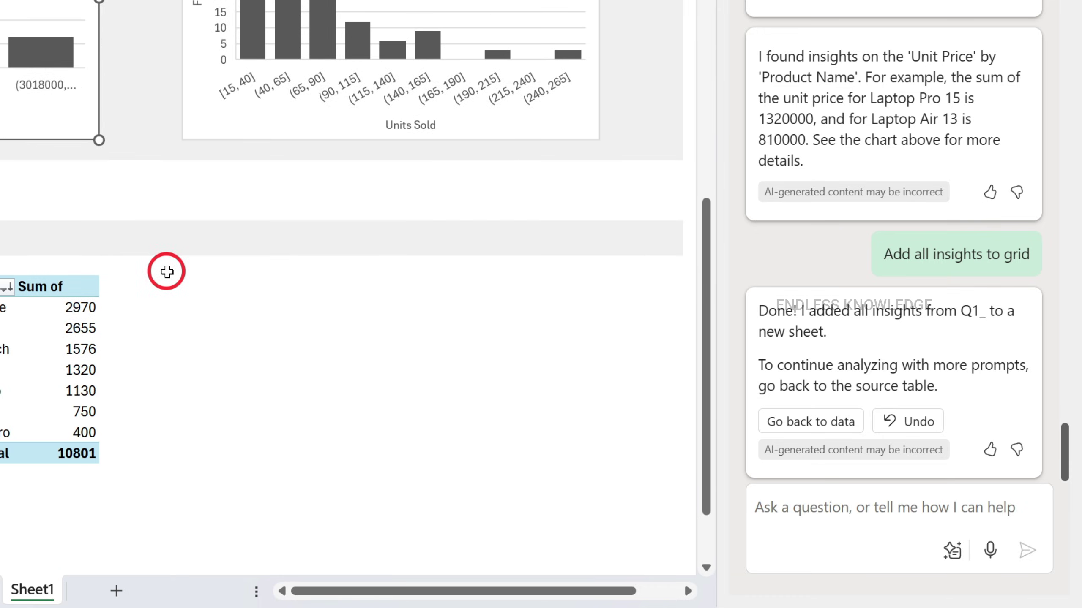
{"action": "scroll", "coordinate": [167, 272], "scroll_direction": "down", "scroll_amount": 2}
{"action": "scroll", "coordinate": [167, 272], "scroll_direction": "up", "scroll_amount": 13}
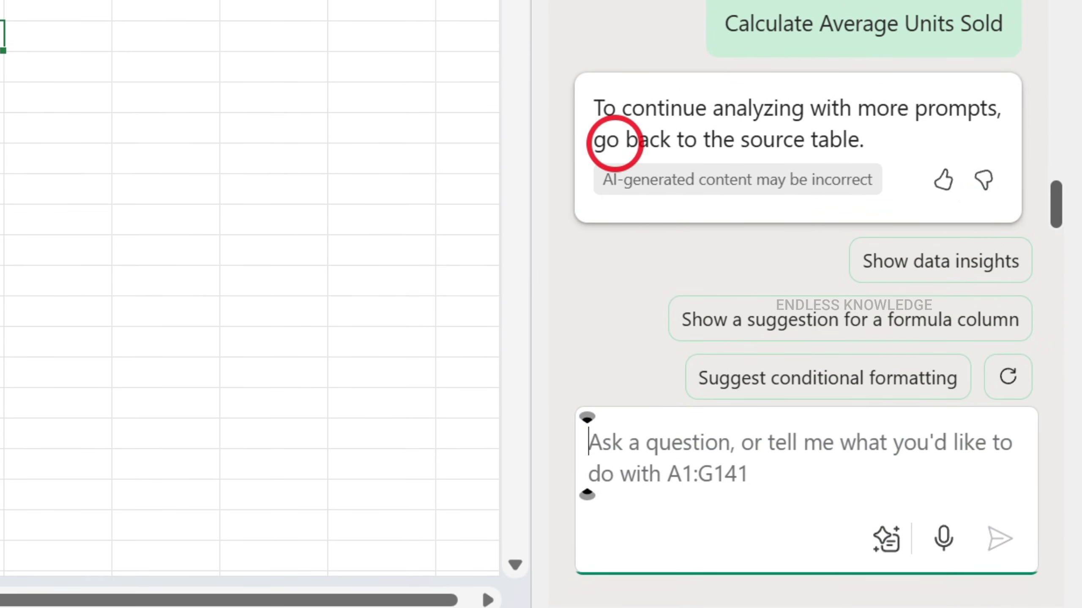
With a cell in the source table selected, resend the prompt "Calculate Average Units Sold" to Copilot and insert the suggested row
{"action": "left_click", "coordinate": [931, 179]}
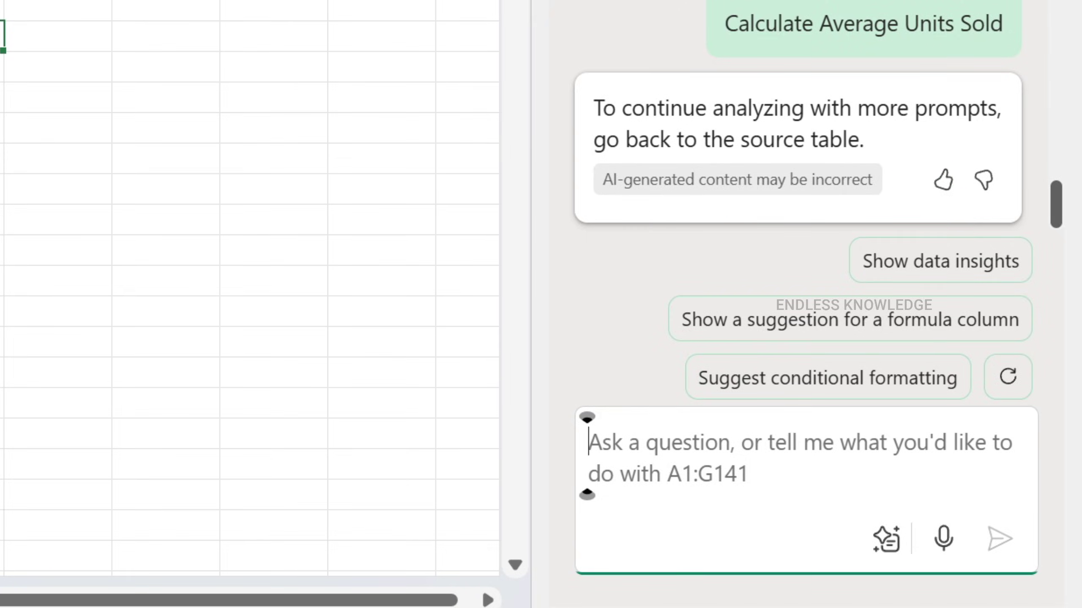
{"action": "left_click", "coordinate": [79, 187]}
{"action": "scroll", "coordinate": [1034, 164], "scroll_direction": "up", "scroll_amount": 5}
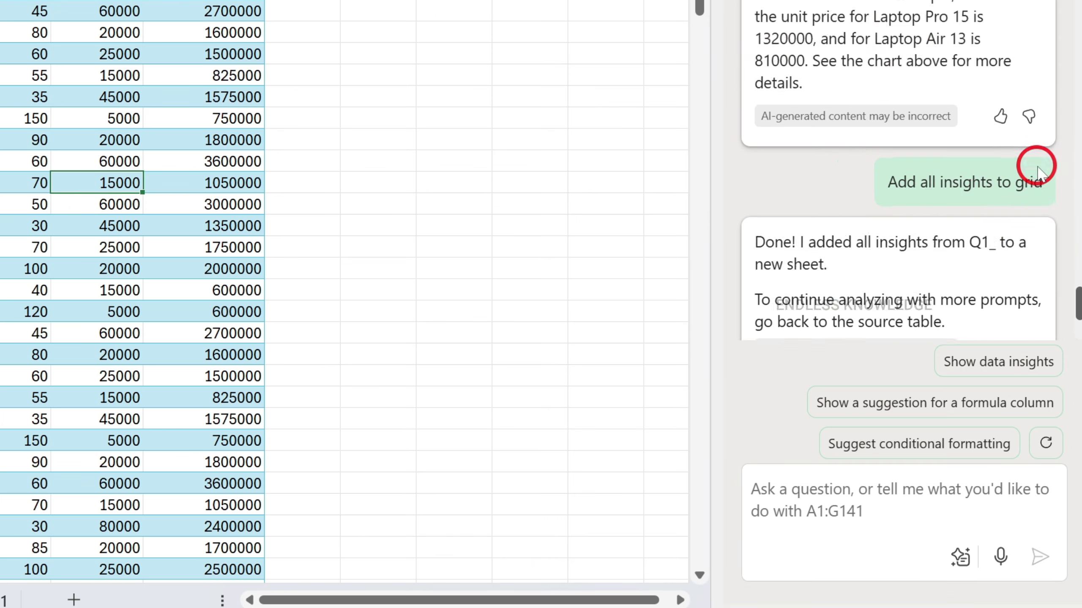
{"action": "scroll", "coordinate": [1033, 164], "scroll_direction": "down", "scroll_amount": 5}
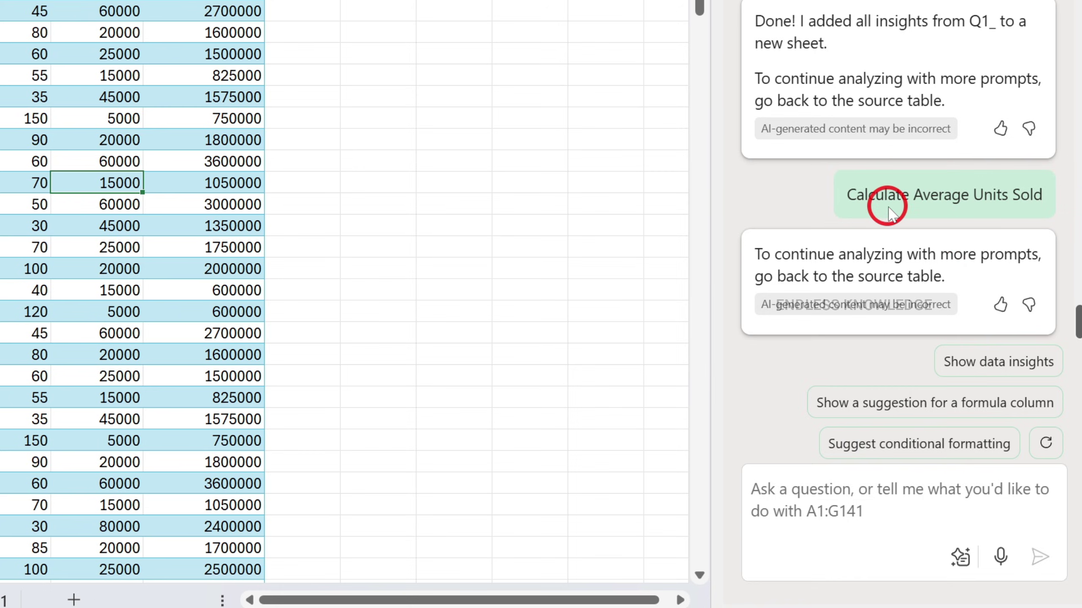
{"action": "left_click", "coordinate": [66, 99]}
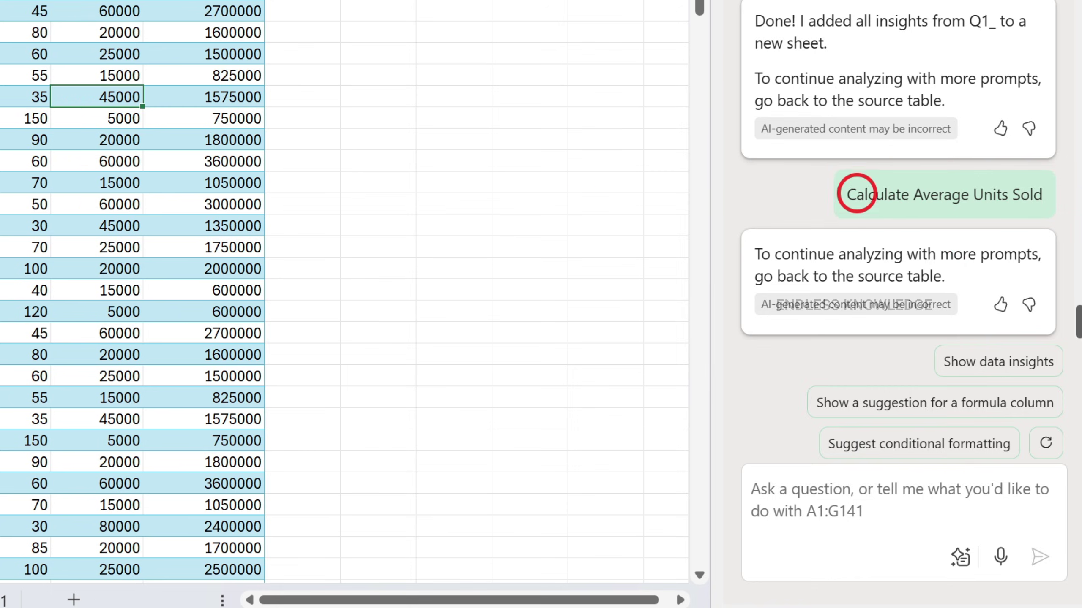
{"action": "left_click_drag", "start_coordinate": [848, 188], "coordinate": [1034, 194]}
{"action": "key", "text": "ctrl+c"}
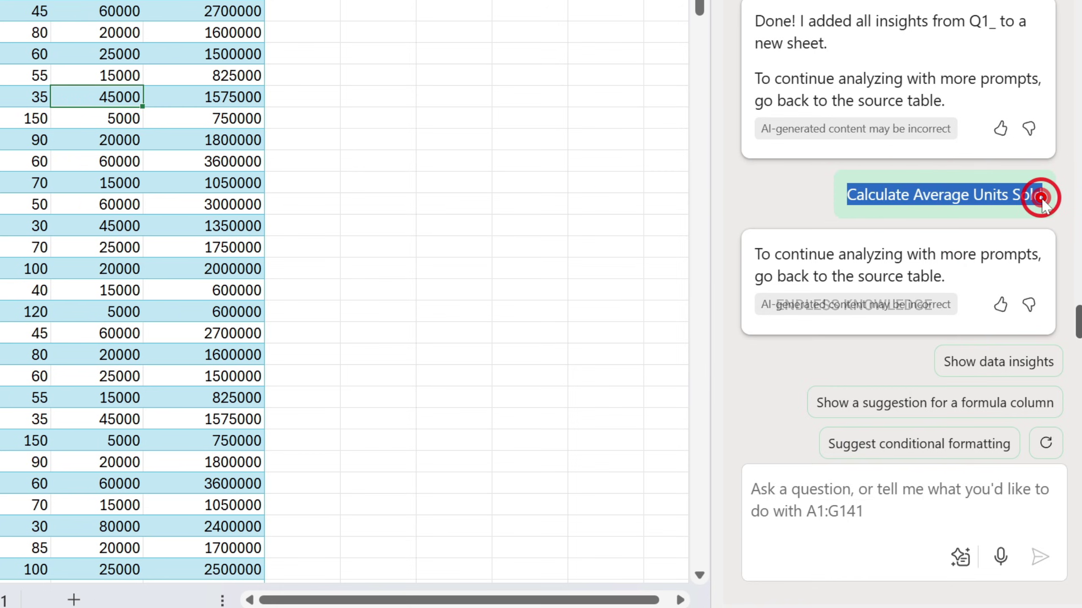
{"action": "left_click", "coordinate": [859, 511]}
{"action": "key", "text": "ctrl+v"}
{"action": "key", "text": "Return"}
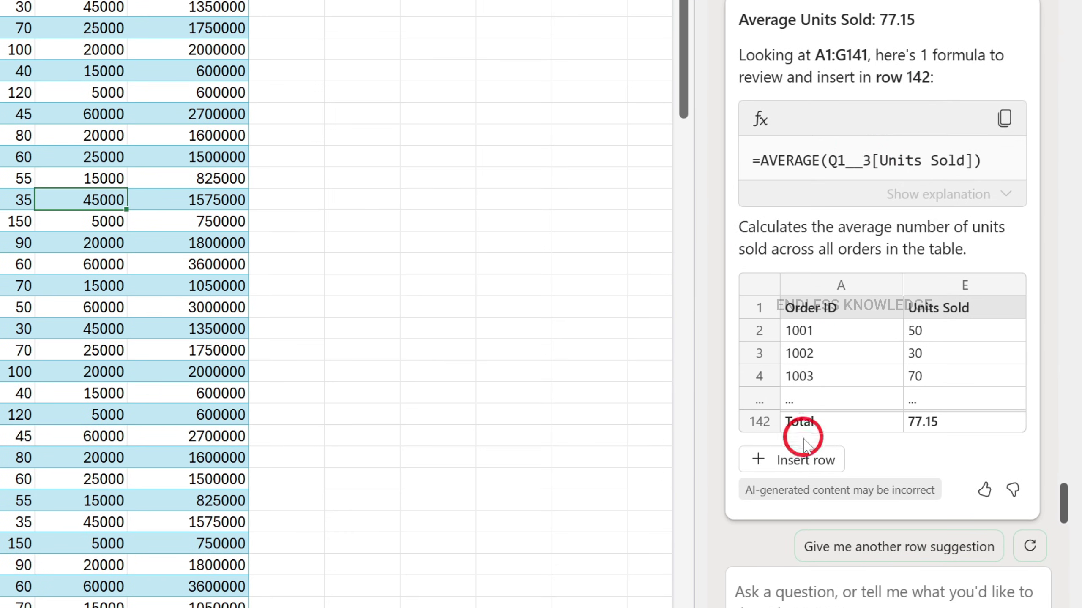
{"action": "left_click", "coordinate": [789, 459]}
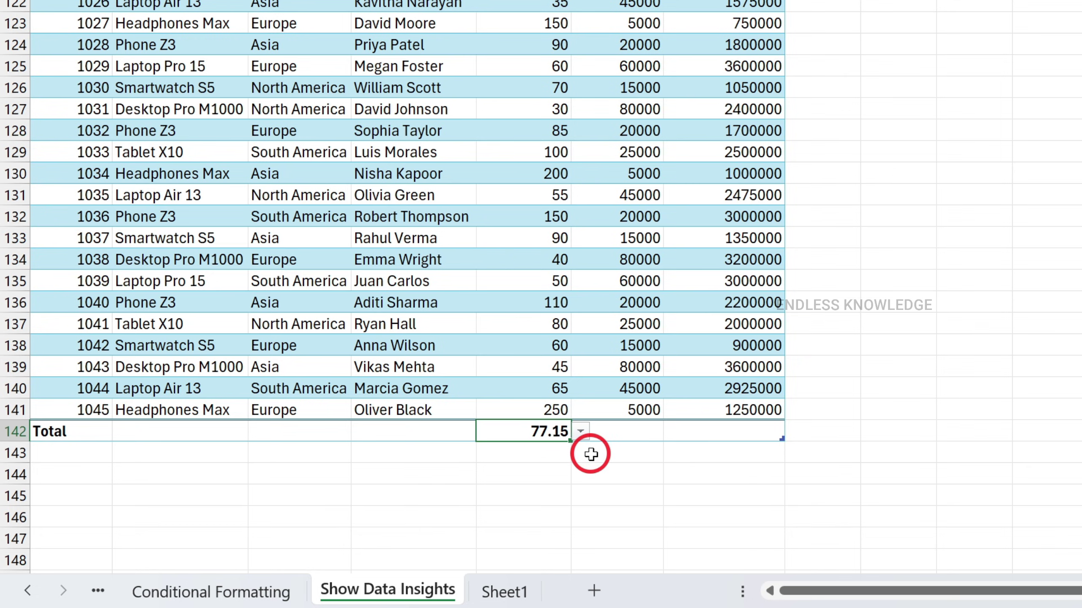
Try Count, Max, Min and Sum for the Units Sold total in cell E142, and return it to Average
{"action": "left_click", "coordinate": [580, 432]}
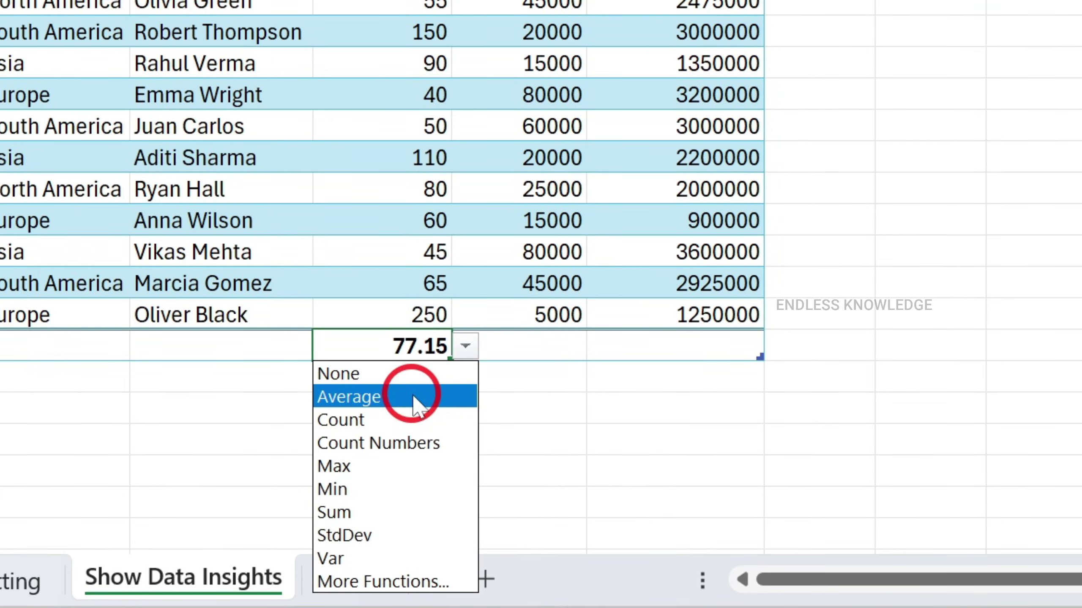
{"action": "left_click", "coordinate": [404, 420]}
{"action": "left_click", "coordinate": [469, 346]}
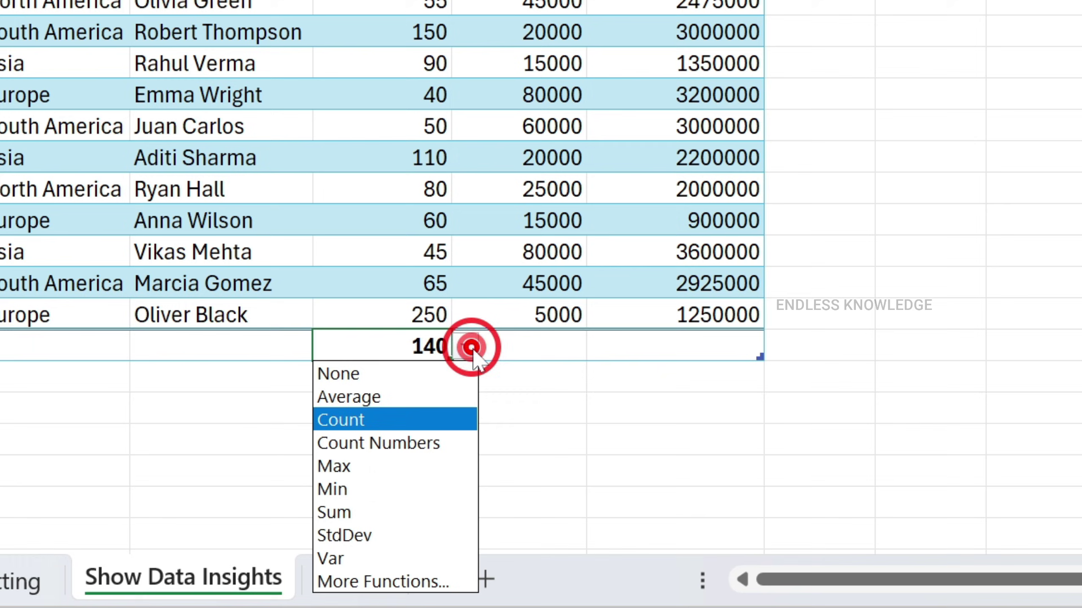
{"action": "left_click", "coordinate": [386, 465]}
{"action": "left_click", "coordinate": [464, 347]}
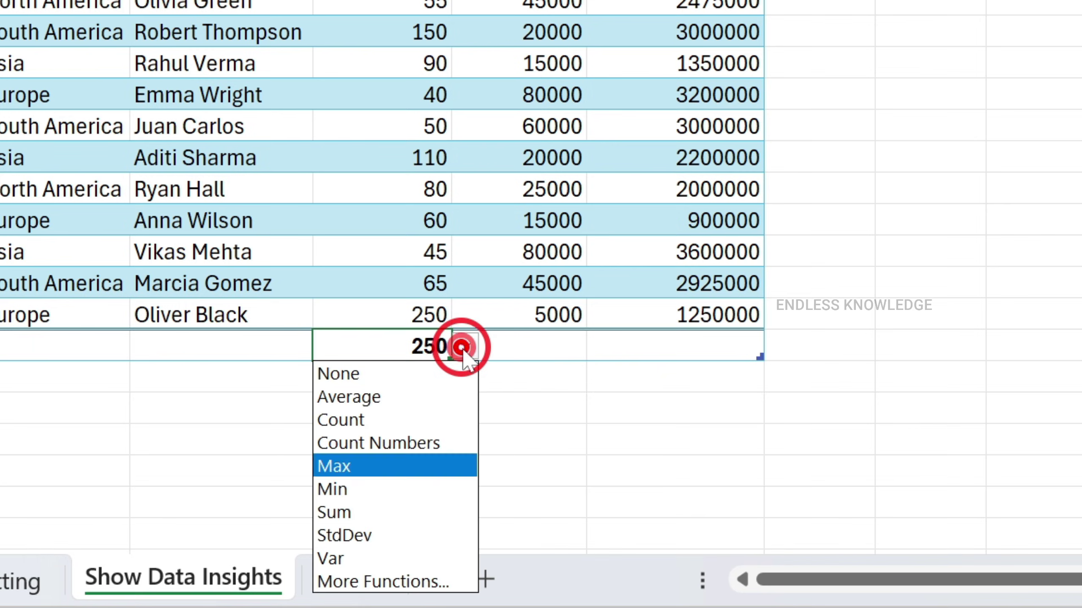
{"action": "left_click", "coordinate": [389, 486]}
{"action": "left_click", "coordinate": [458, 345]}
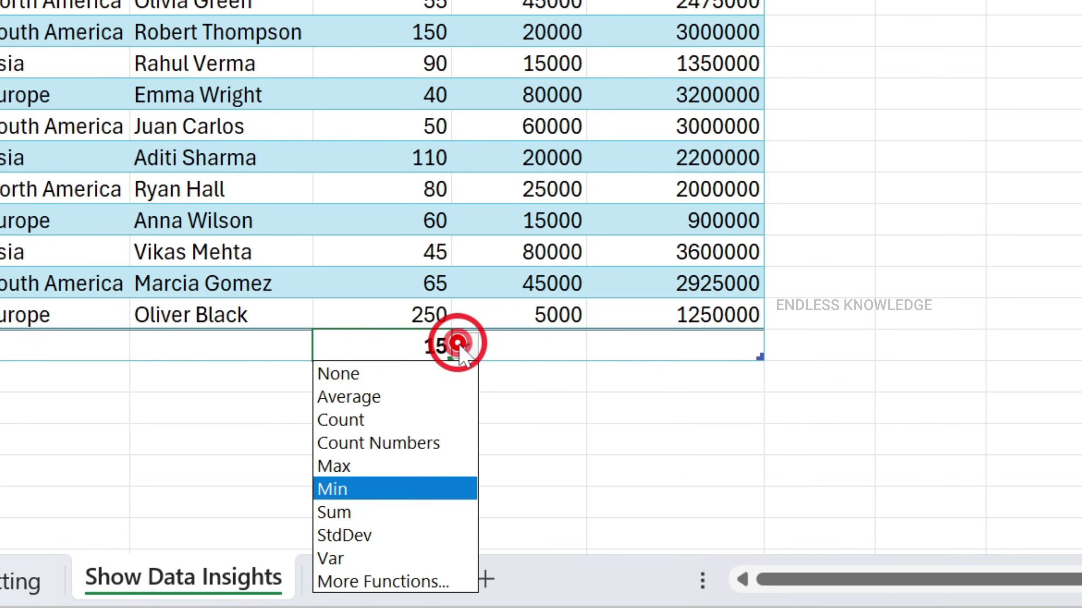
{"action": "left_click", "coordinate": [358, 513]}
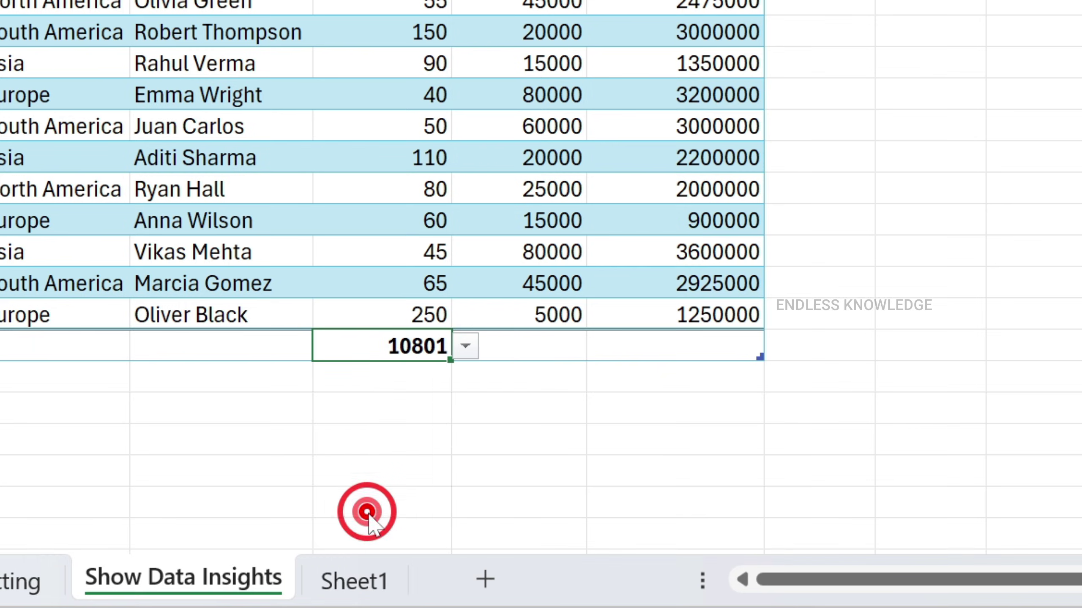
{"action": "left_click", "coordinate": [466, 345]}
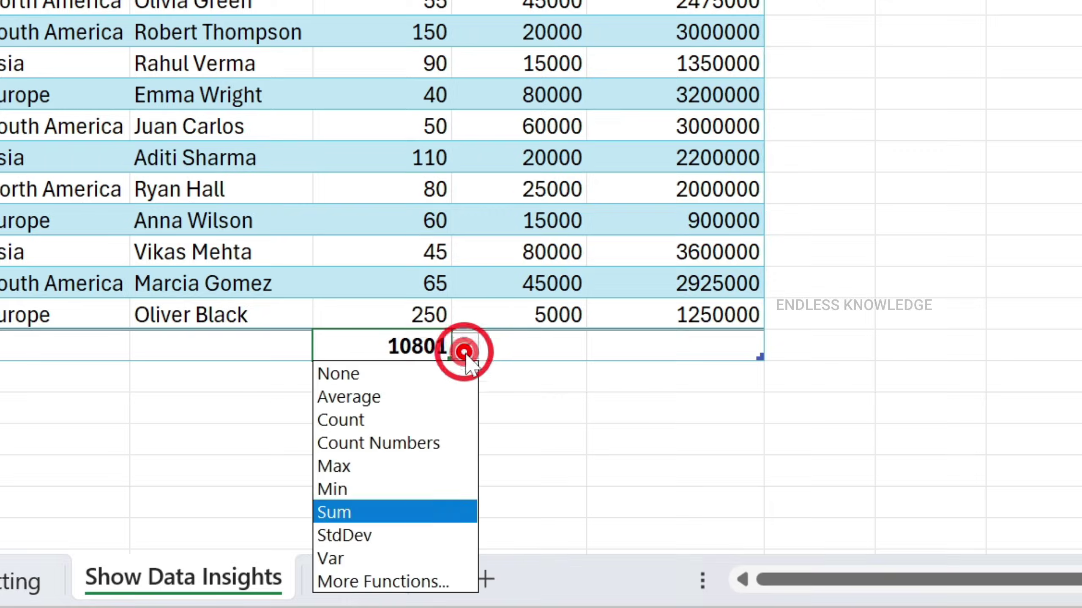
{"action": "left_click", "coordinate": [410, 397]}
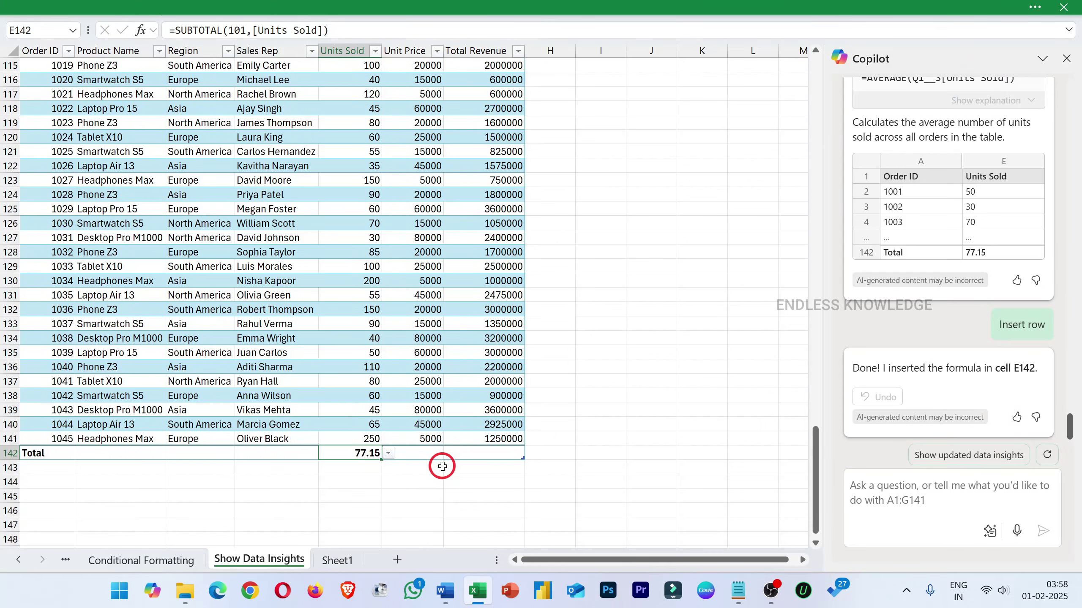
Prompt Copilot to sort the data in ascending order based on the "Total Revenue" column, apply it, and check the sorted rows
{"action": "scroll", "coordinate": [527, 411], "scroll_direction": "up", "scroll_amount": 19}
{"action": "scroll", "coordinate": [442, 466], "scroll_direction": "up", "scroll_amount": 17}
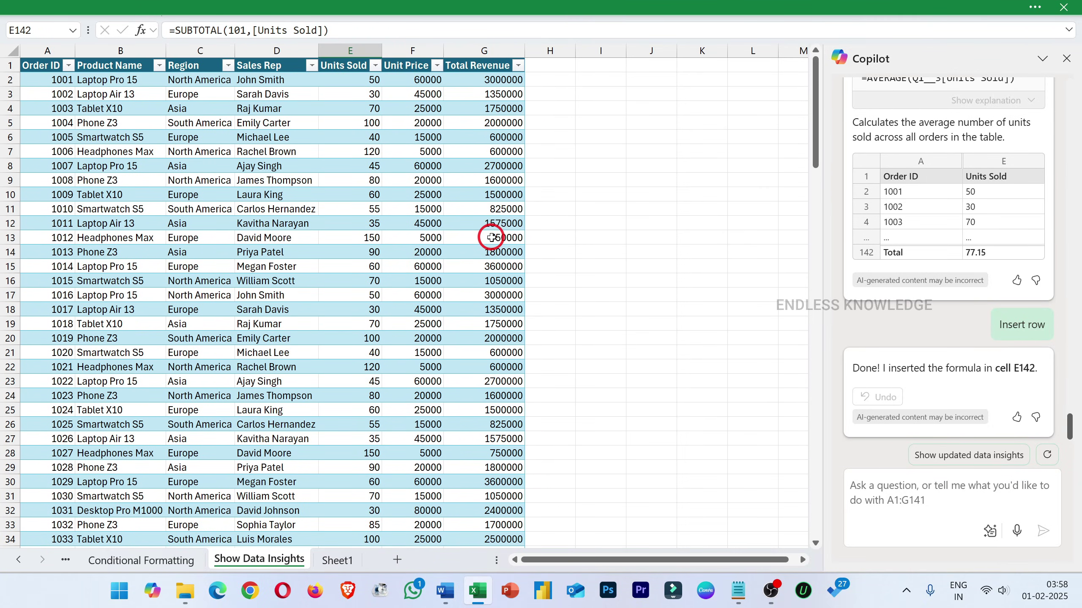
{"action": "left_click", "coordinate": [492, 238]}
{"action": "left_click", "coordinate": [890, 484]}
{"action": "type", "text": "Sort the data in ascending based on \"Total Revenue\""}
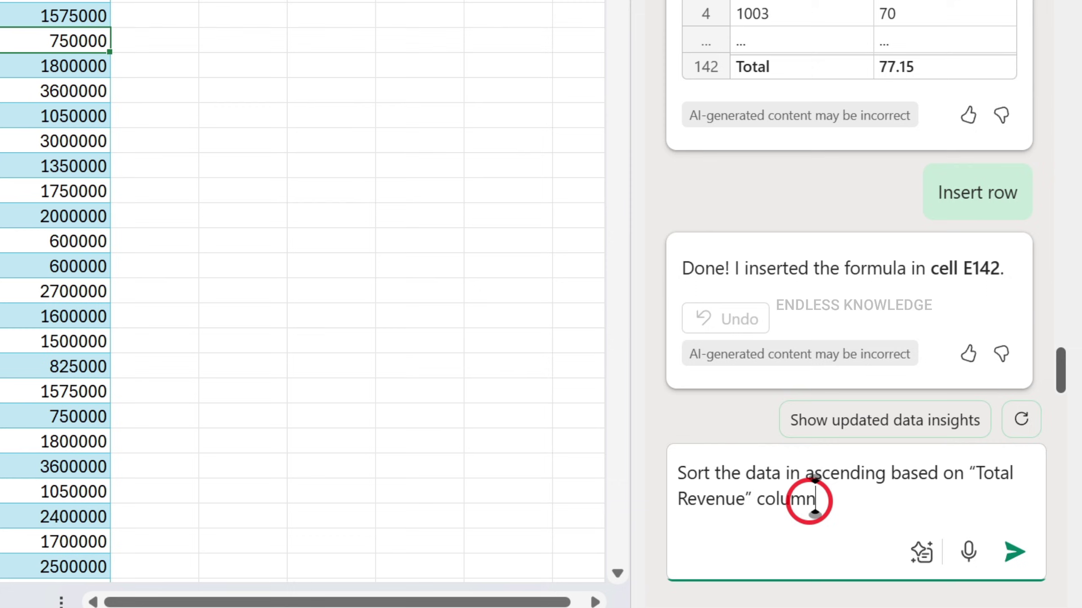
{"action": "key", "text": "Return"}
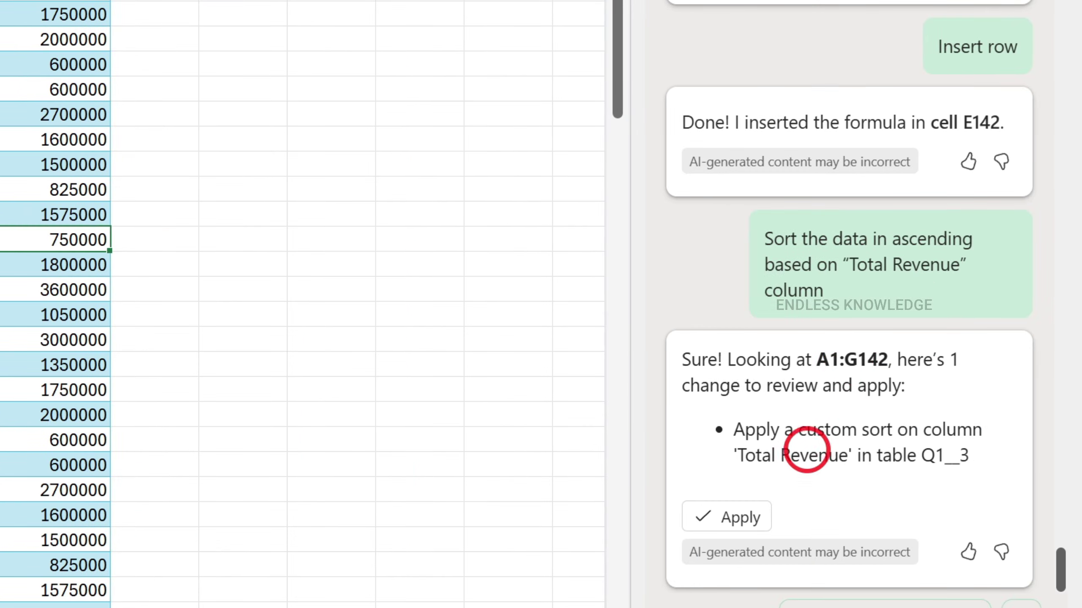
{"action": "left_click", "coordinate": [703, 516]}
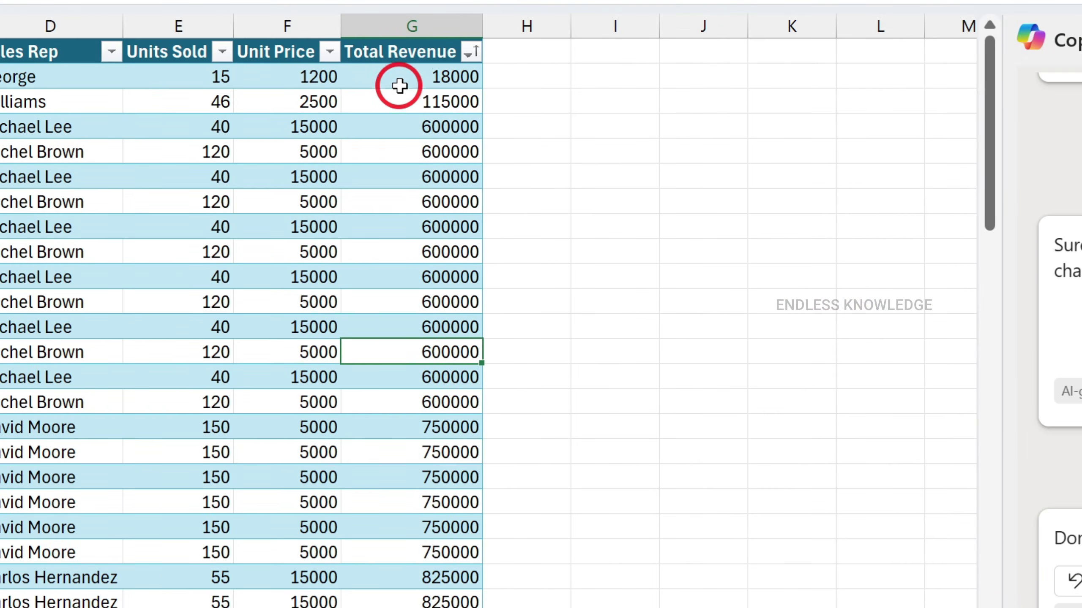
{"action": "scroll", "coordinate": [403, 282], "scroll_direction": "down", "scroll_amount": 12}
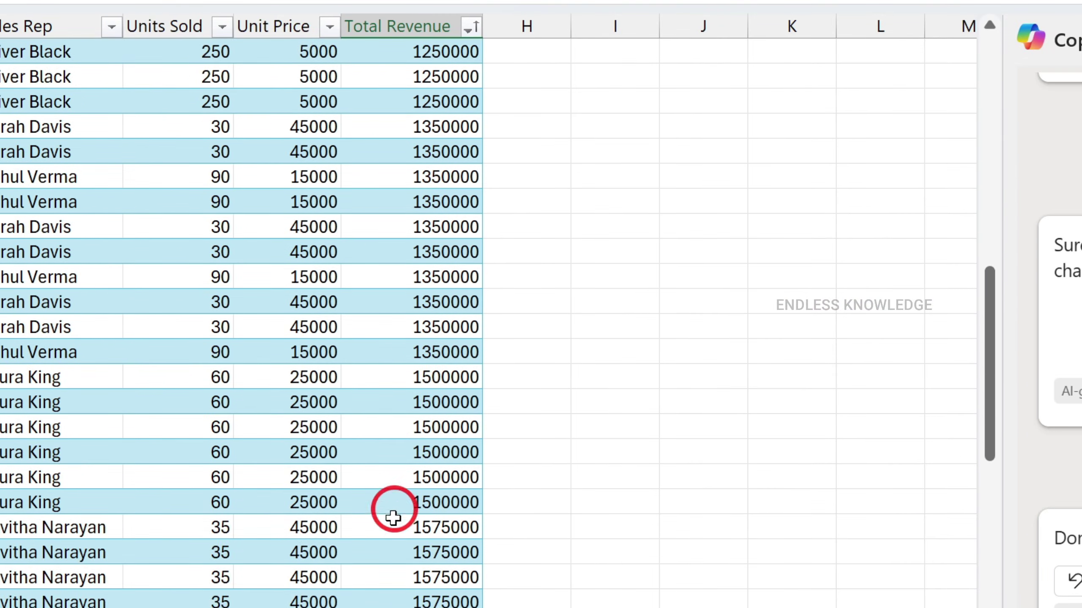
{"action": "scroll", "coordinate": [392, 517], "scroll_direction": "down", "scroll_amount": 20}
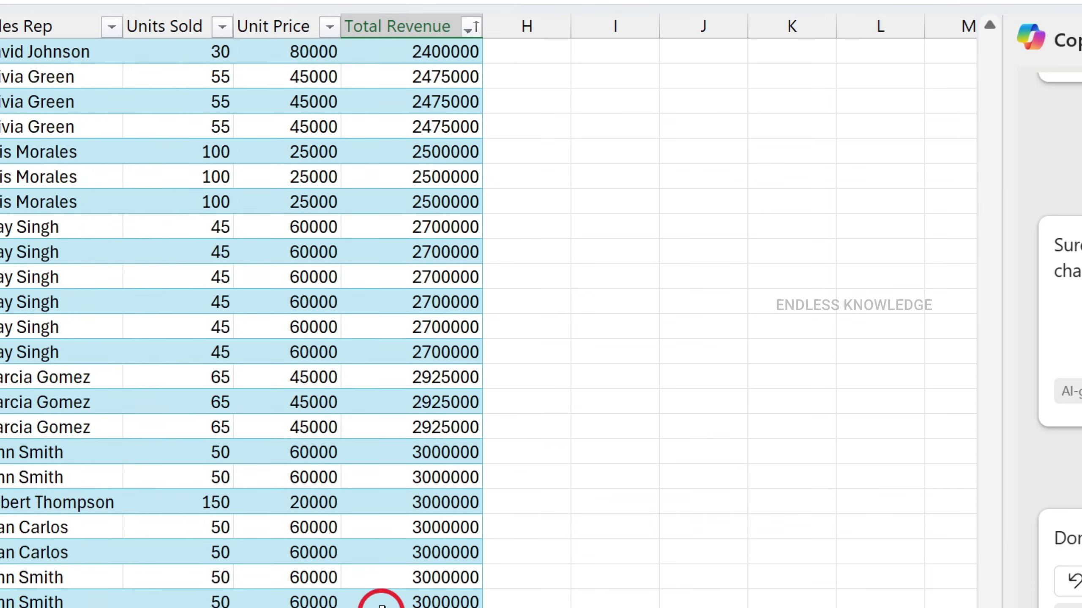
{"action": "scroll", "coordinate": [381, 605], "scroll_direction": "down", "scroll_amount": 5}
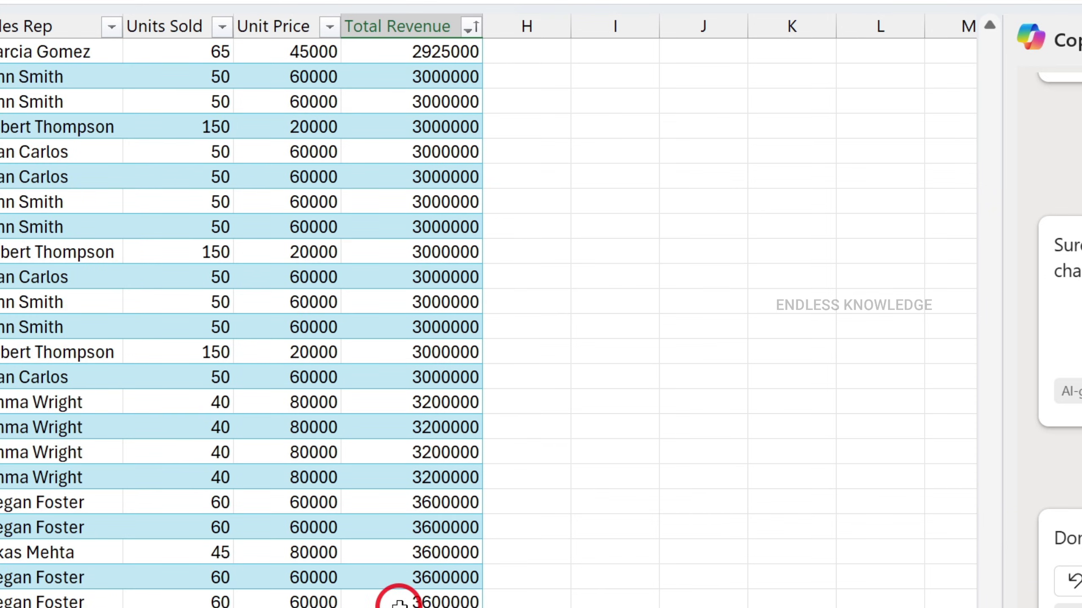
{"action": "scroll", "coordinate": [398, 603], "scroll_direction": "up", "scroll_amount": 20}
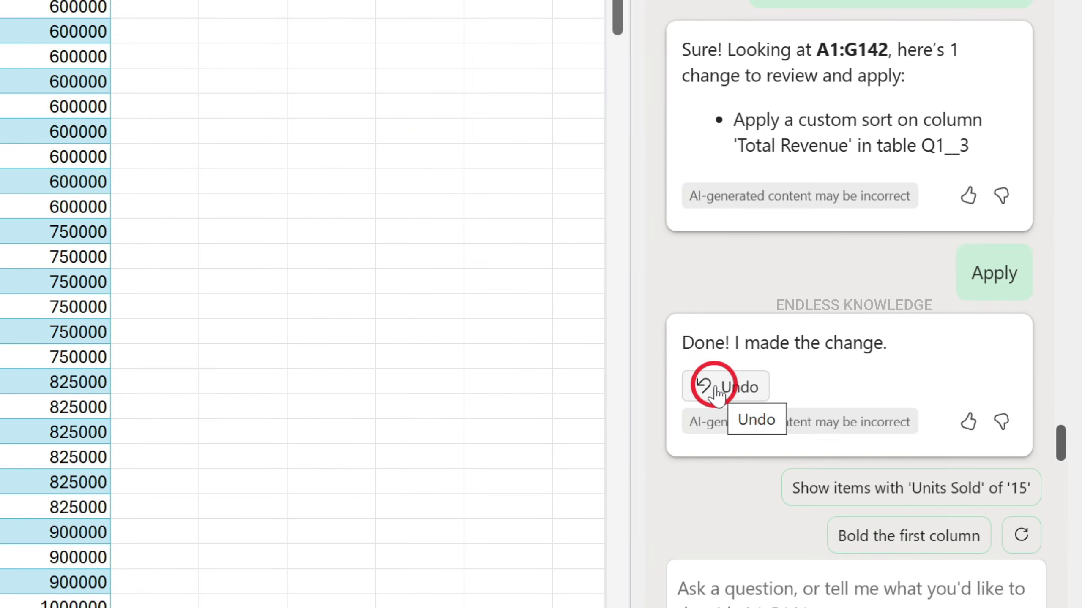
Undo the Total Revenue sort through Copilot and redo it in the sheet
{"action": "left_click", "coordinate": [717, 393]}
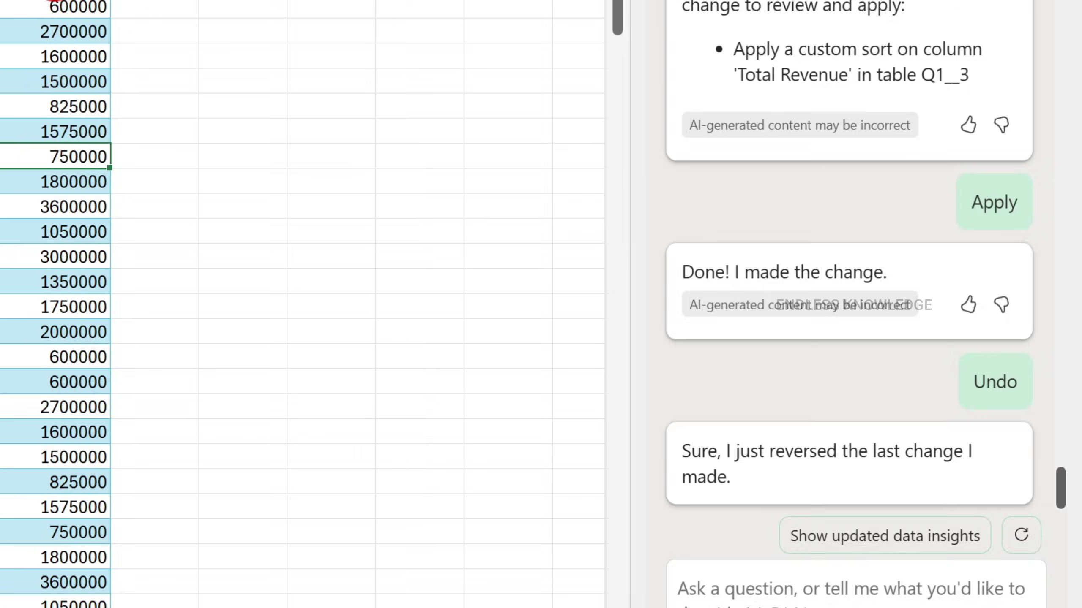
{"action": "left_click", "coordinate": [636, 185]}
{"action": "key", "text": "ctrl+y"}
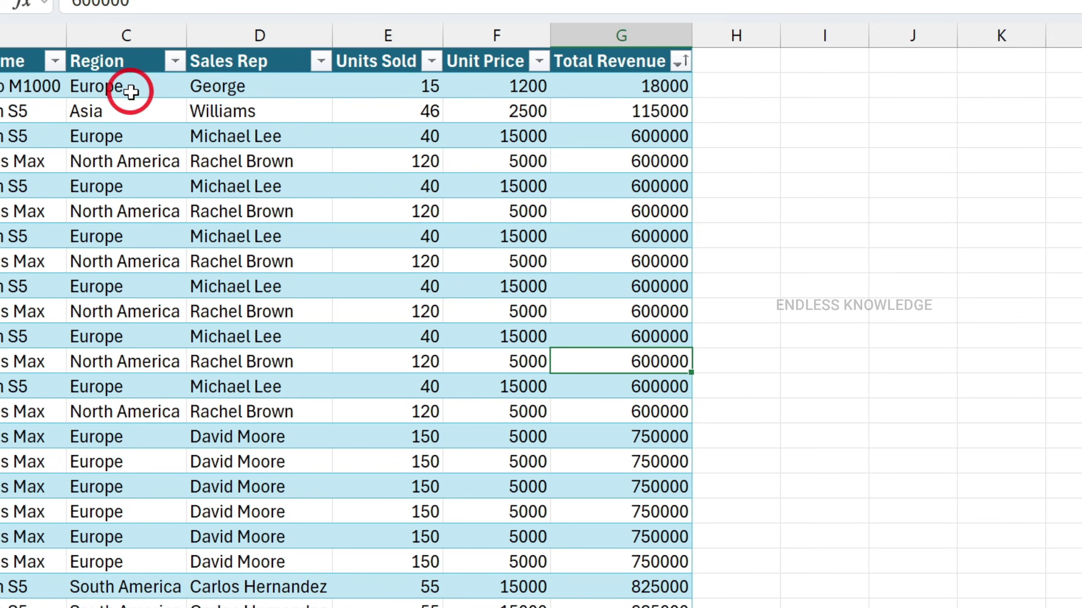
Apply a Copilot filter with the prompt "Filter "Region" by "Asia"", look through the filtered rows, and clear the Region filter
{"action": "left_click", "coordinate": [127, 111]}
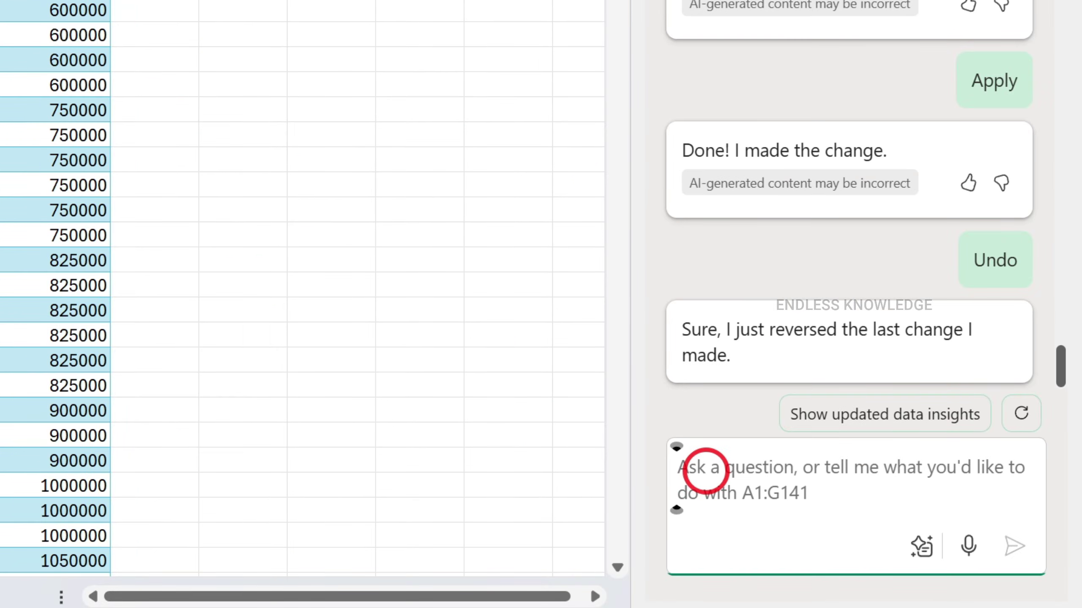
{"action": "left_click", "coordinate": [701, 471]}
{"action": "type", "text": "Filter \"Region\" by \"Asia\""}
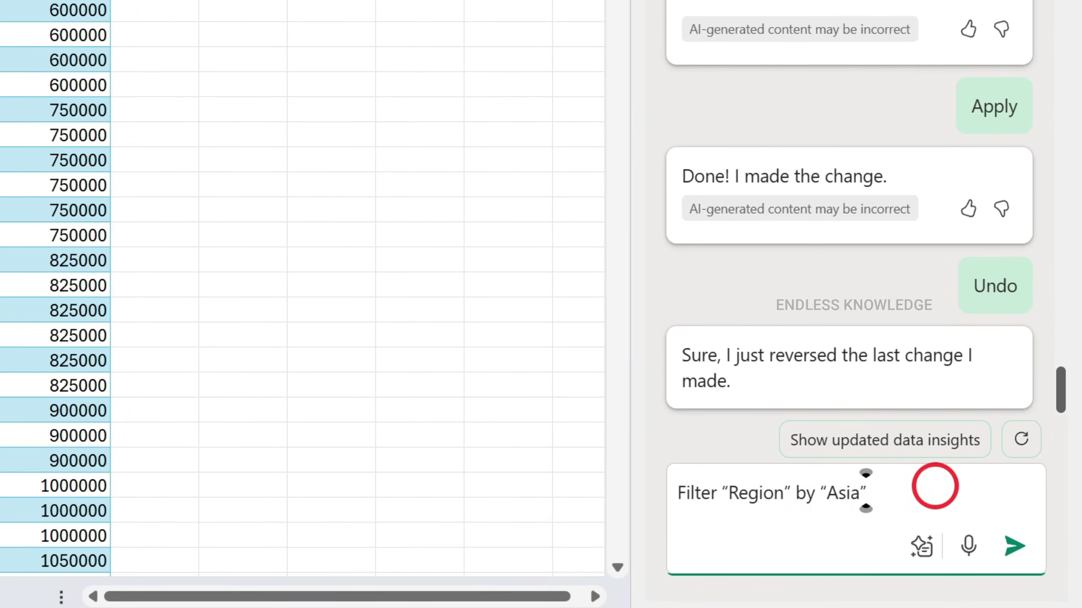
{"action": "key", "text": "Return"}
{"action": "left_click", "coordinate": [729, 311]}
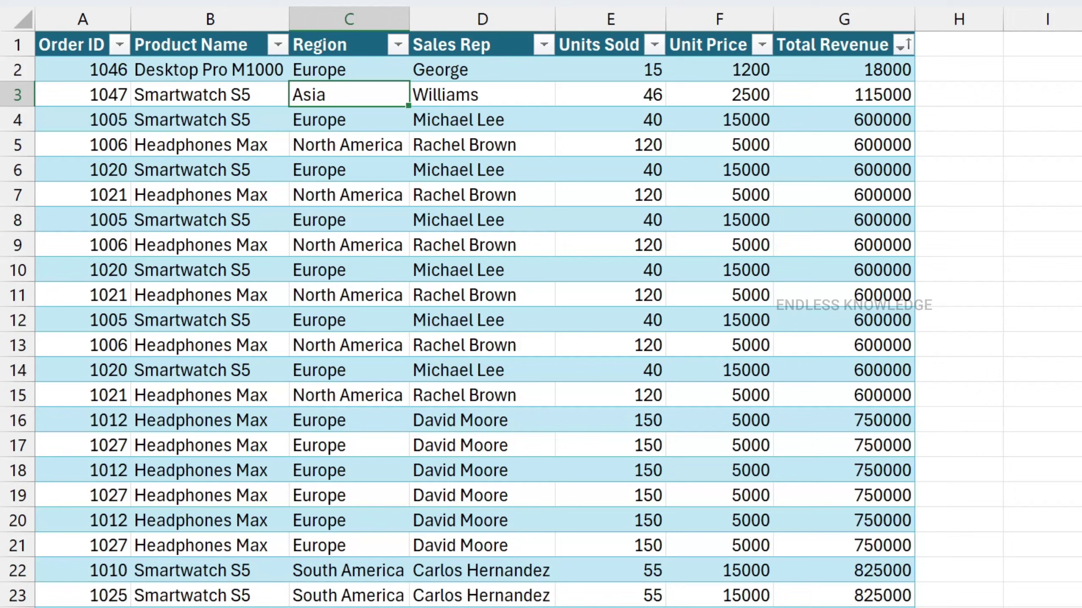
{"action": "scroll", "coordinate": [683, 401], "scroll_direction": "down", "scroll_amount": 5}
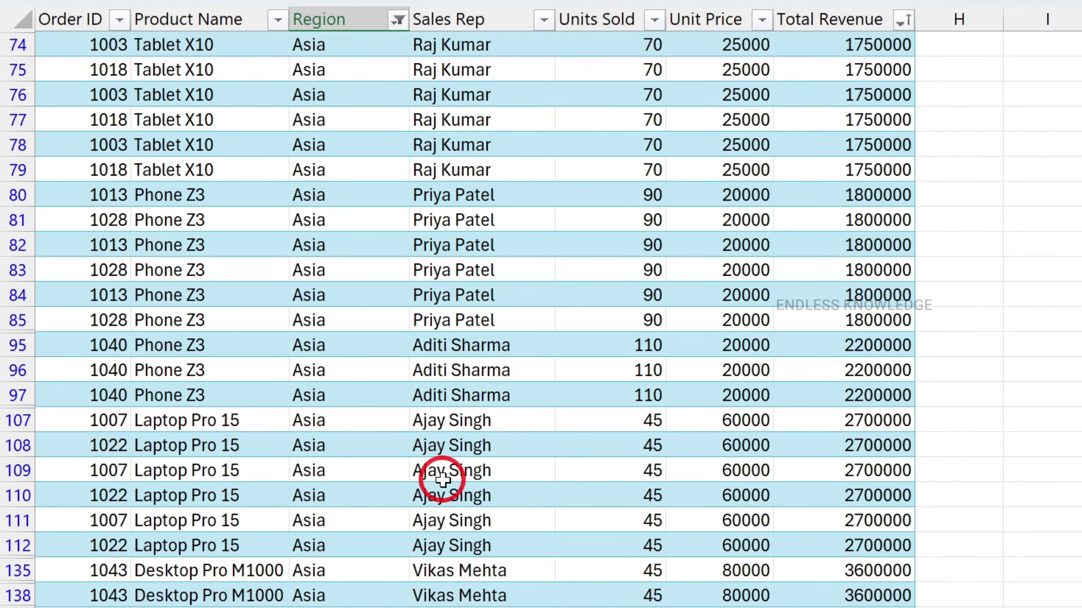
{"action": "scroll", "coordinate": [442, 479], "scroll_direction": "up", "scroll_amount": 5}
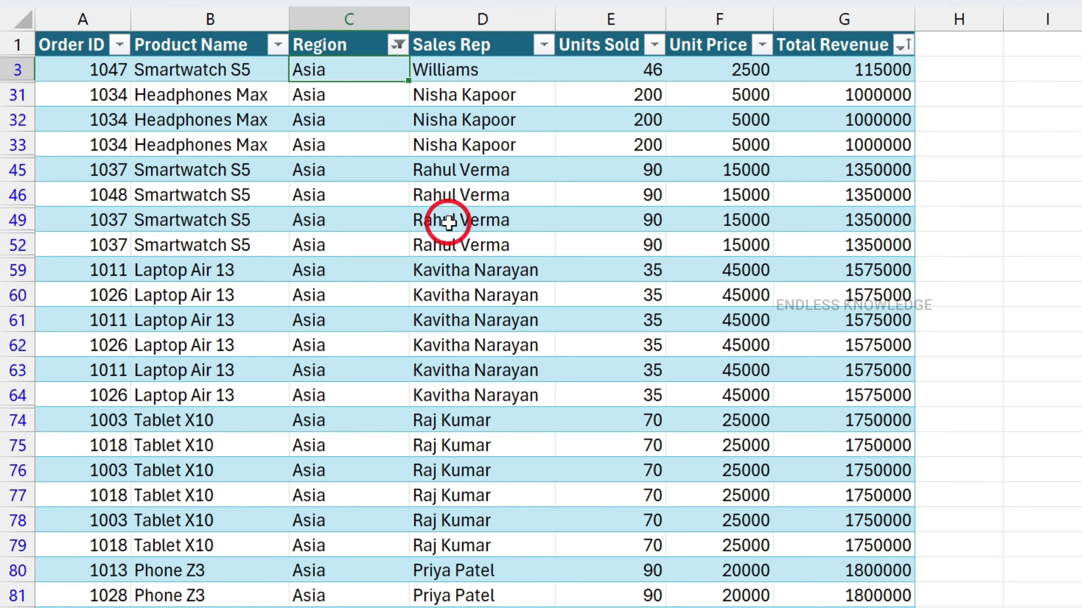
{"action": "left_click", "coordinate": [397, 45]}
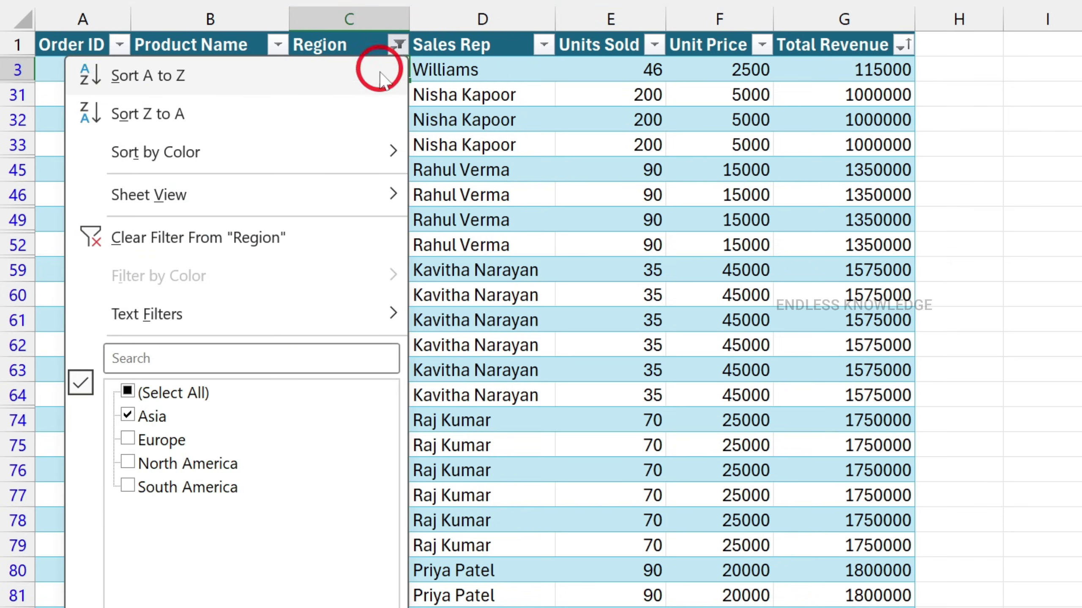
{"action": "left_click", "coordinate": [182, 239]}
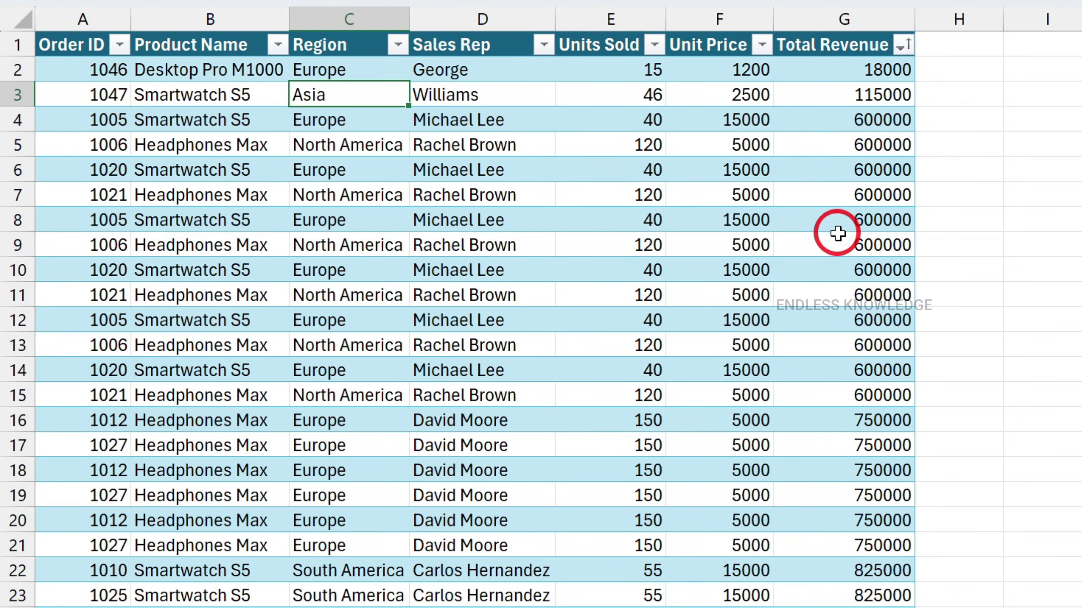
Ask Copilot for an IF formula on total revenue: Group A above 2000000, Group B above 1500000, Group C above 1000000, no group below
{"action": "left_click", "coordinate": [821, 192]}
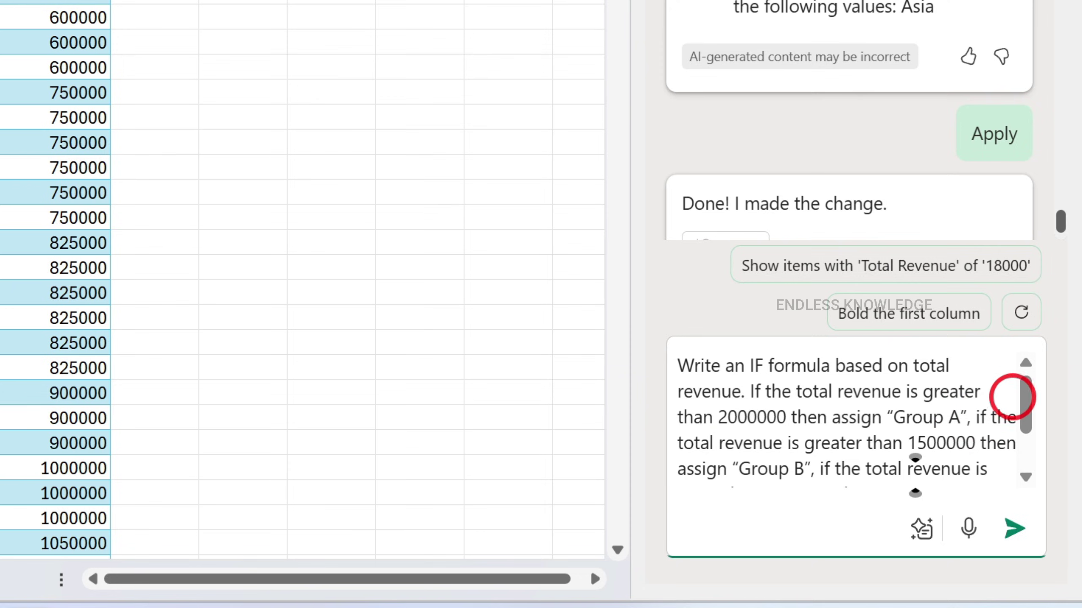
{"action": "left_click_drag", "start_coordinate": [1022, 399], "coordinate": [1028, 449]}
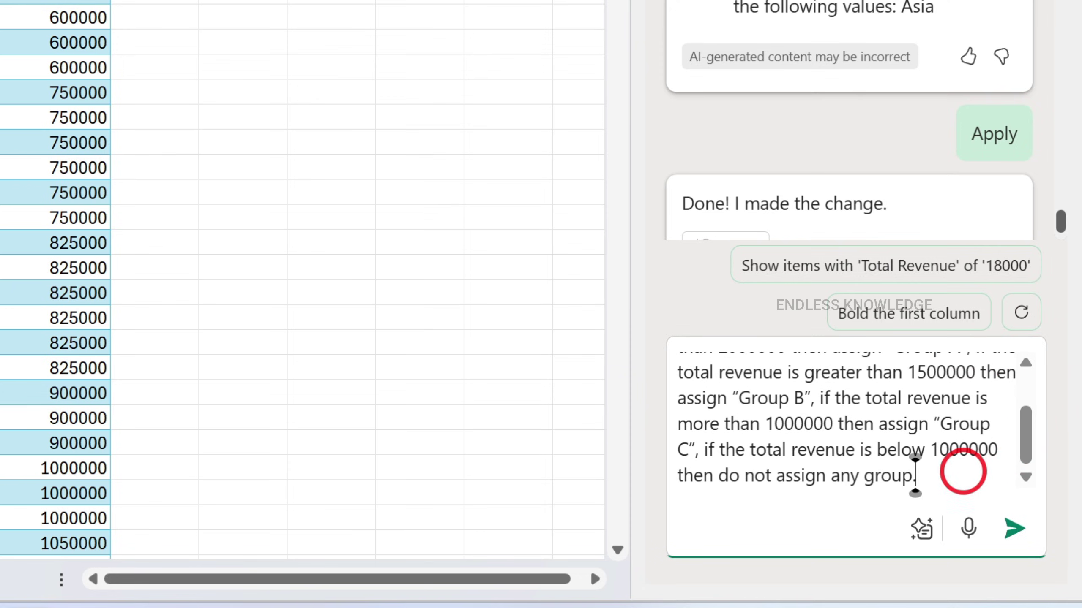
{"action": "left_click", "coordinate": [1013, 533]}
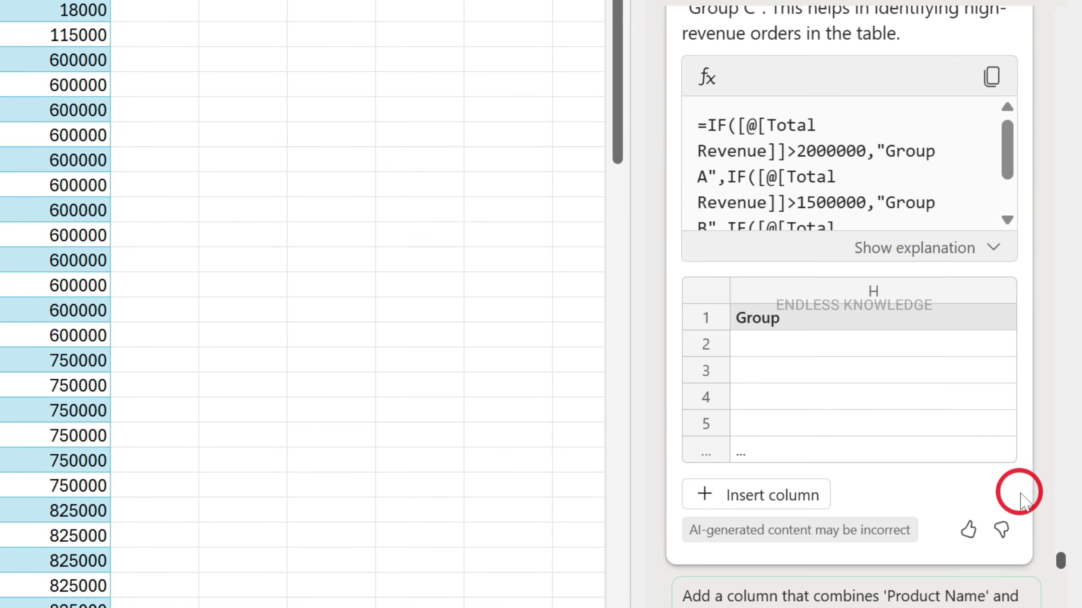
Review the prompt and Copilot's suggested formula in the chat, and insert the suggested Group column
{"action": "scroll", "coordinate": [1022, 503], "scroll_direction": "up", "scroll_amount": 10}
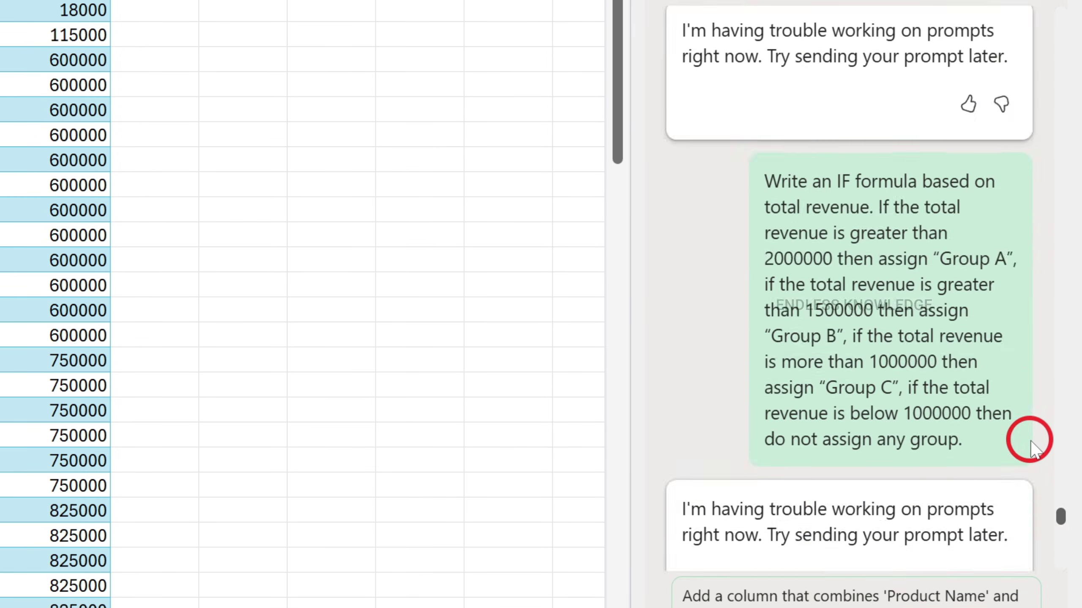
{"action": "scroll", "coordinate": [1032, 448], "scroll_direction": "up", "scroll_amount": 10}
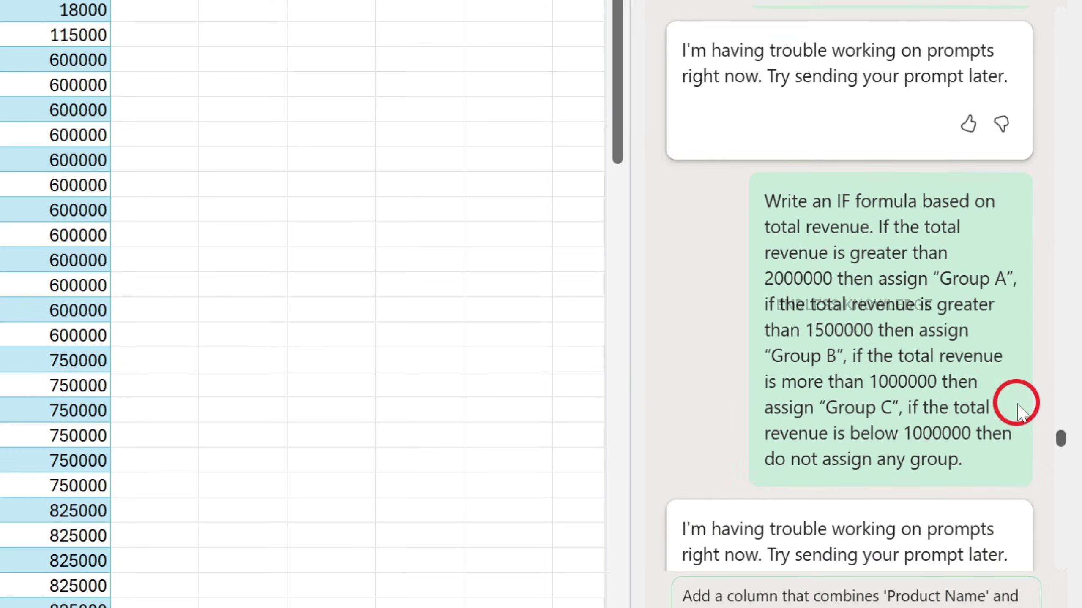
{"action": "scroll", "coordinate": [1017, 413], "scroll_direction": "down", "scroll_amount": 10}
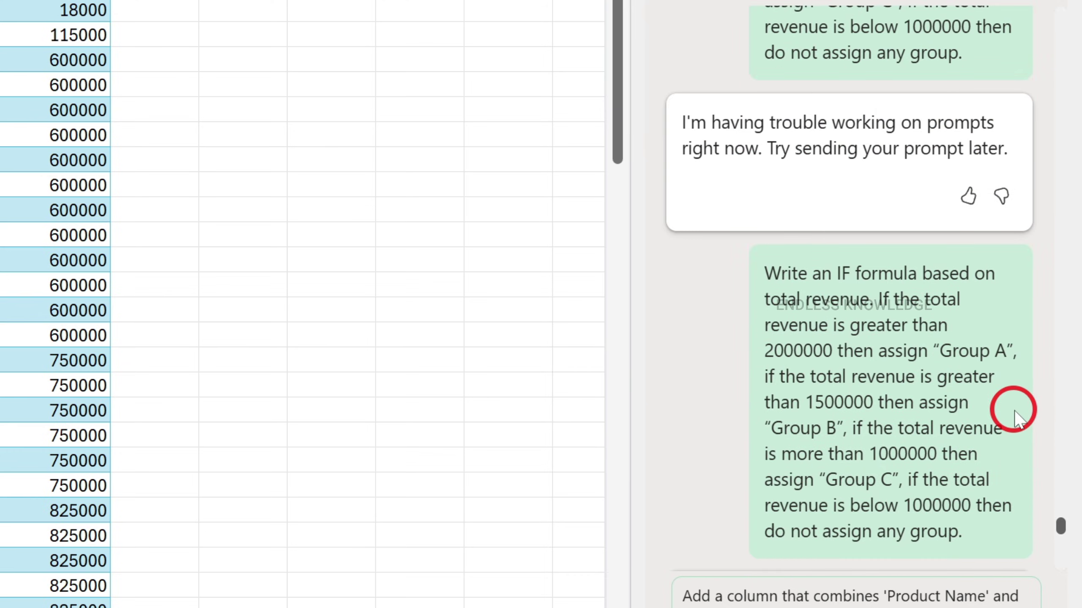
{"action": "scroll", "coordinate": [1015, 426], "scroll_direction": "down", "scroll_amount": 5}
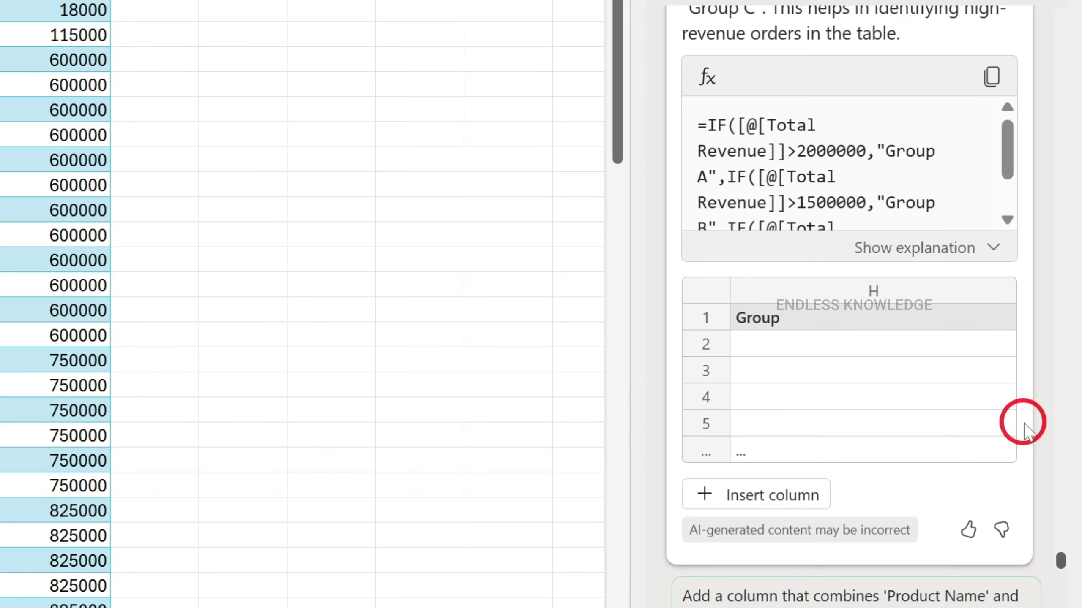
{"action": "scroll", "coordinate": [1022, 426], "scroll_direction": "up", "scroll_amount": 3}
{"action": "scroll", "coordinate": [1012, 424], "scroll_direction": "down", "scroll_amount": 3}
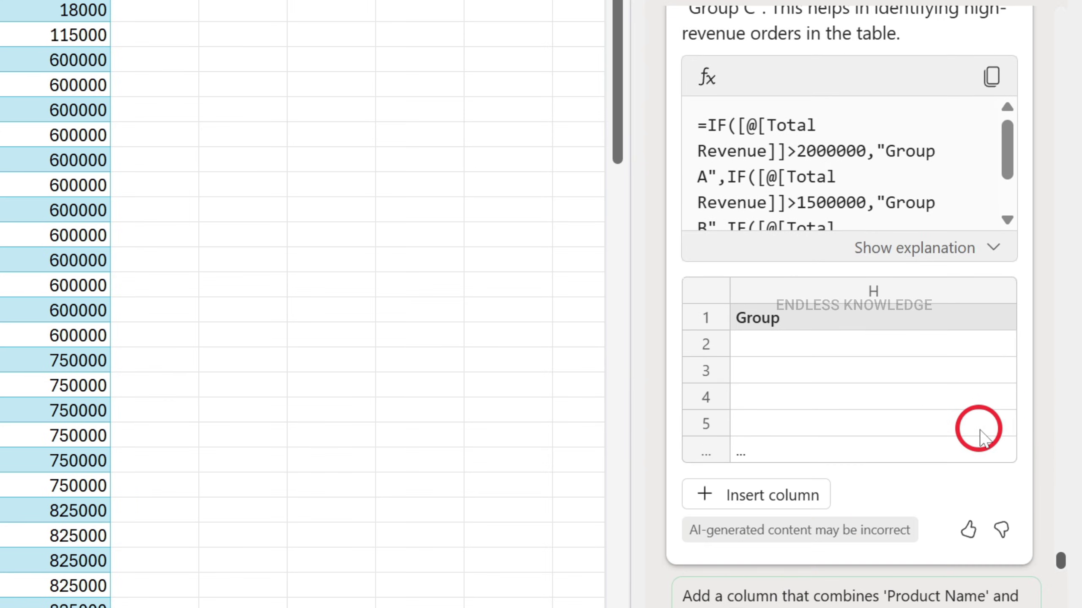
{"action": "left_click", "coordinate": [761, 494]}
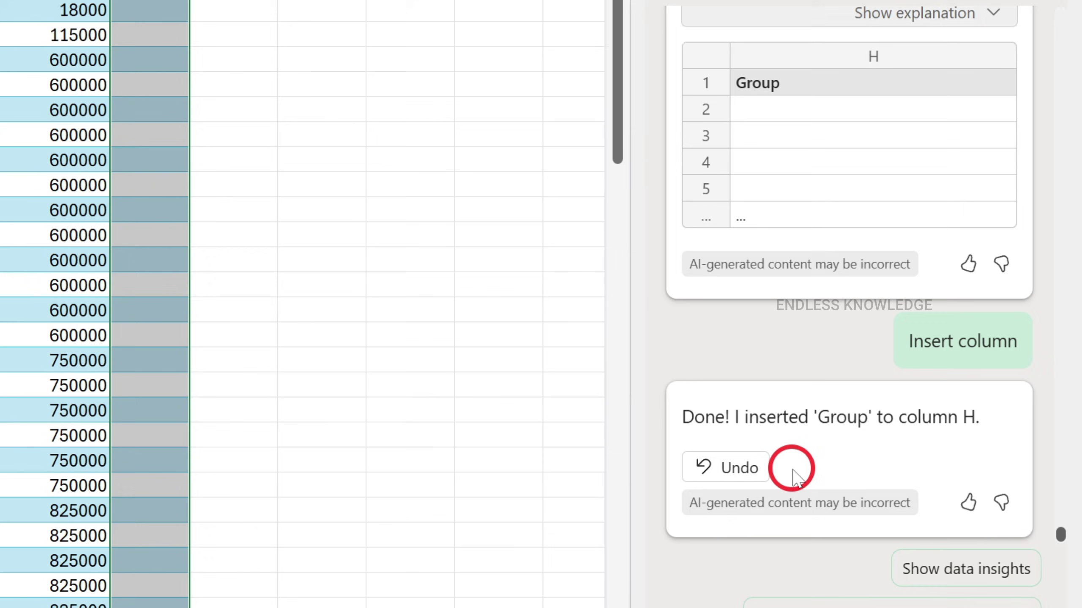
Read Copilot's explanation and the full nested IF formula for the Group column, and copy the formula
{"action": "scroll", "coordinate": [832, 447], "scroll_direction": "up", "scroll_amount": 5}
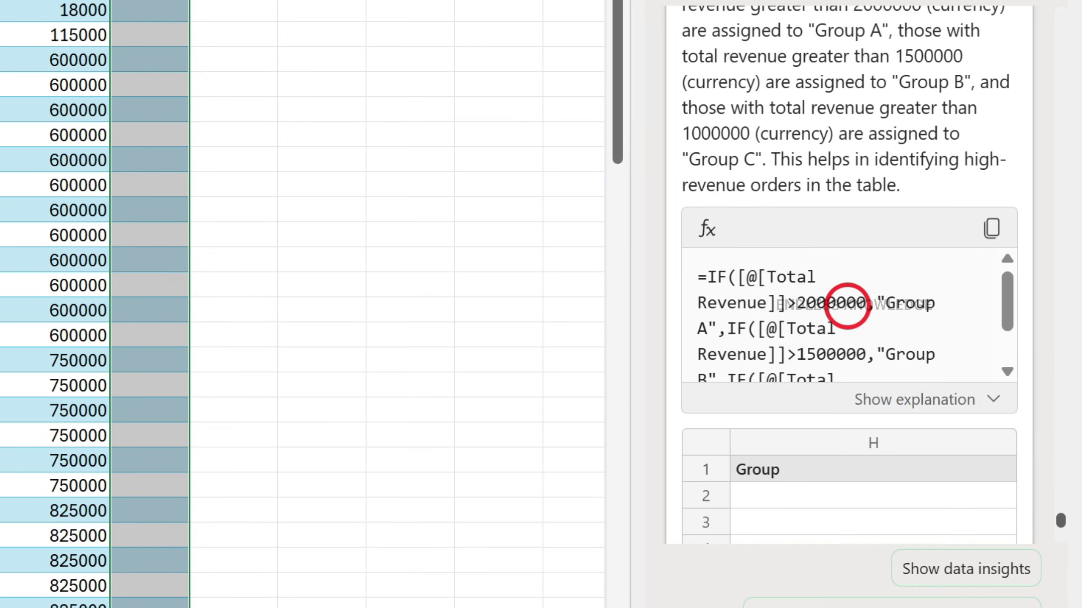
{"action": "scroll", "coordinate": [848, 311], "scroll_direction": "down", "scroll_amount": 2}
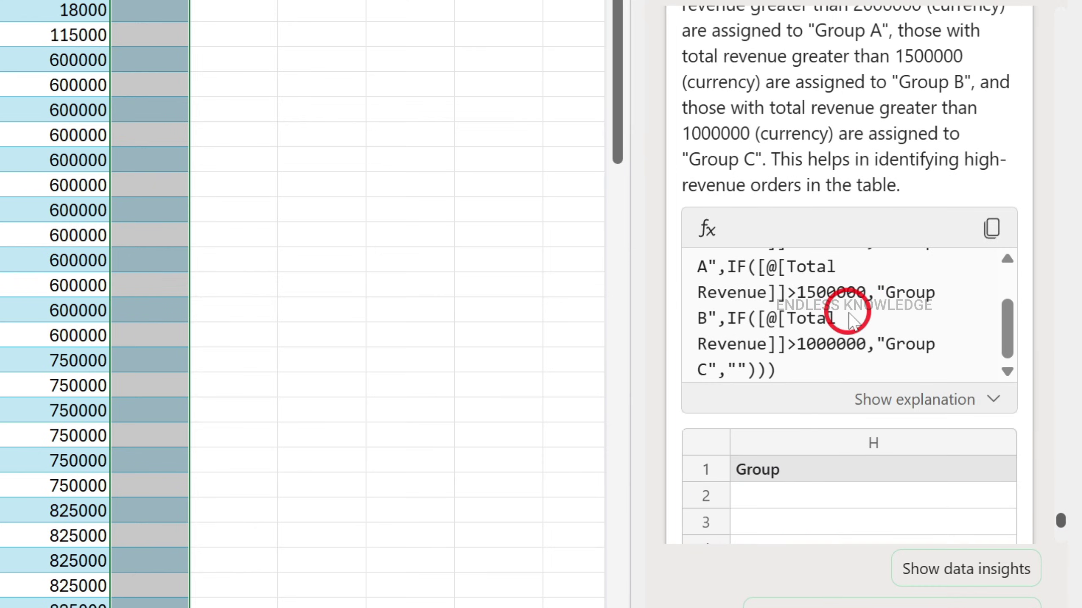
{"action": "scroll", "coordinate": [849, 317], "scroll_direction": "up", "scroll_amount": 2}
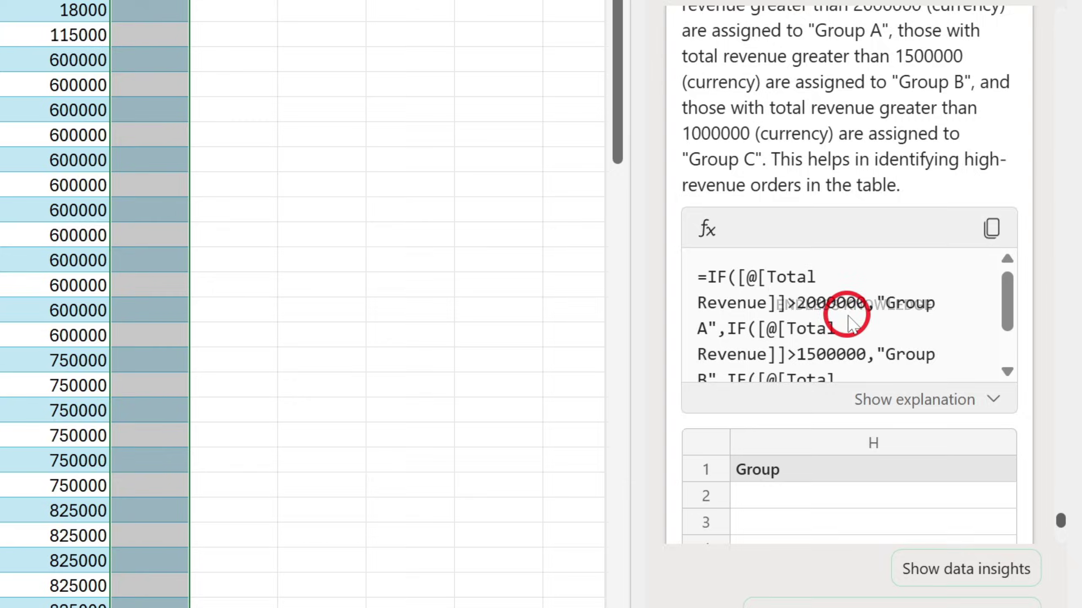
{"action": "left_click", "coordinate": [991, 230]}
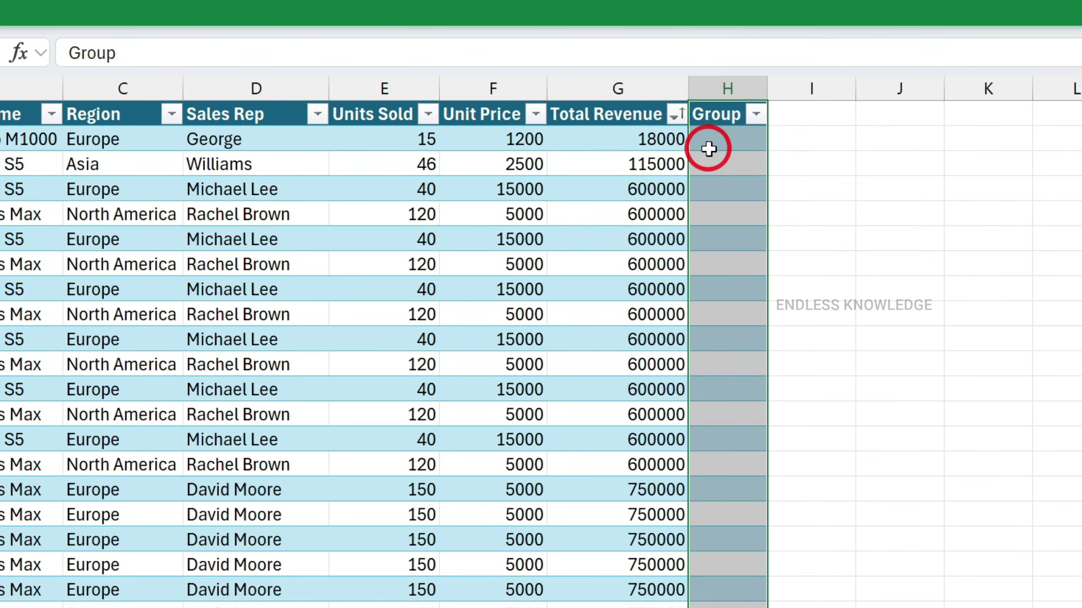
Check the IF formula in several Group column cells and compare the assigned groups with Total Revenue throughout the table
{"action": "left_click", "coordinate": [709, 148]}
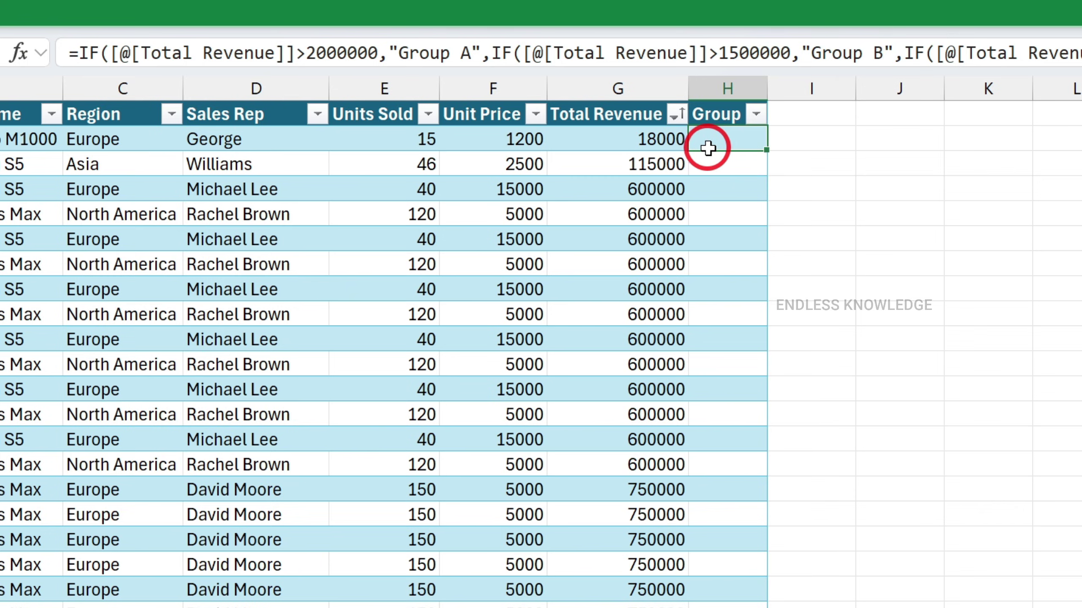
{"action": "left_click", "coordinate": [718, 164]}
{"action": "left_click", "coordinate": [718, 216]}
{"action": "left_click", "coordinate": [738, 144]}
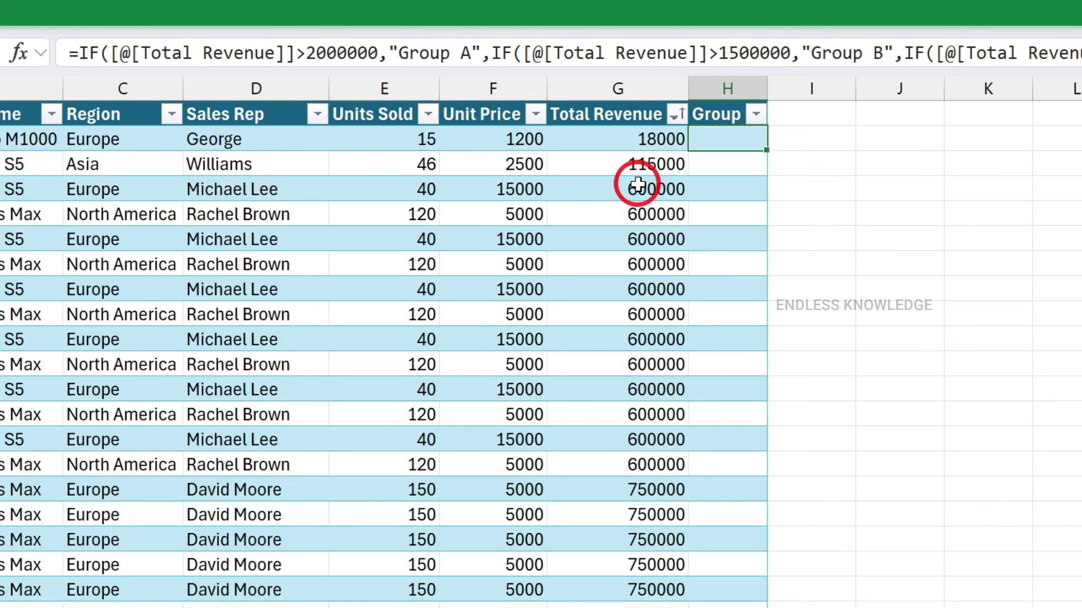
{"action": "scroll", "coordinate": [639, 179], "scroll_direction": "down", "scroll_amount": 10}
{"action": "scroll", "coordinate": [748, 295], "scroll_direction": "down", "scroll_amount": 18}
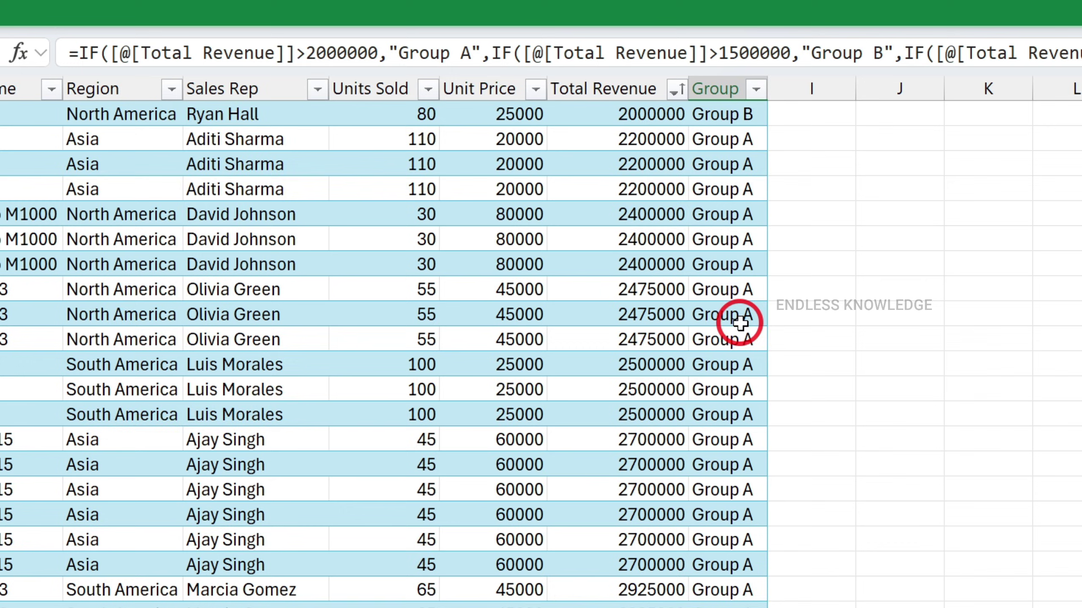
{"action": "scroll", "coordinate": [740, 318], "scroll_direction": "down", "scroll_amount": 6}
{"action": "scroll", "coordinate": [737, 334], "scroll_direction": "up", "scroll_amount": 20}
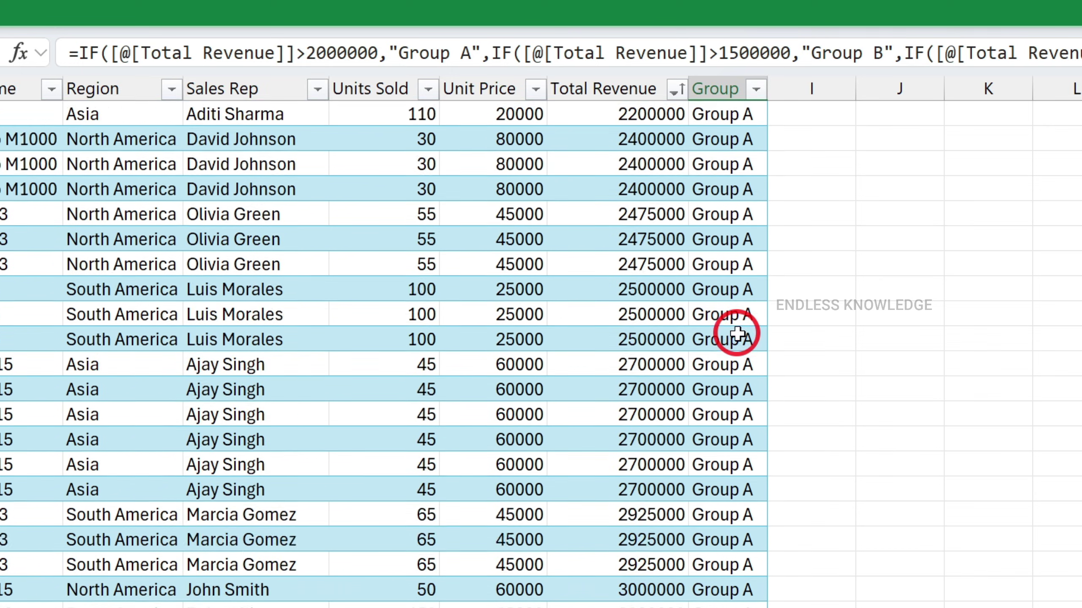
{"action": "scroll", "coordinate": [766, 358], "scroll_direction": "up", "scroll_amount": 15}
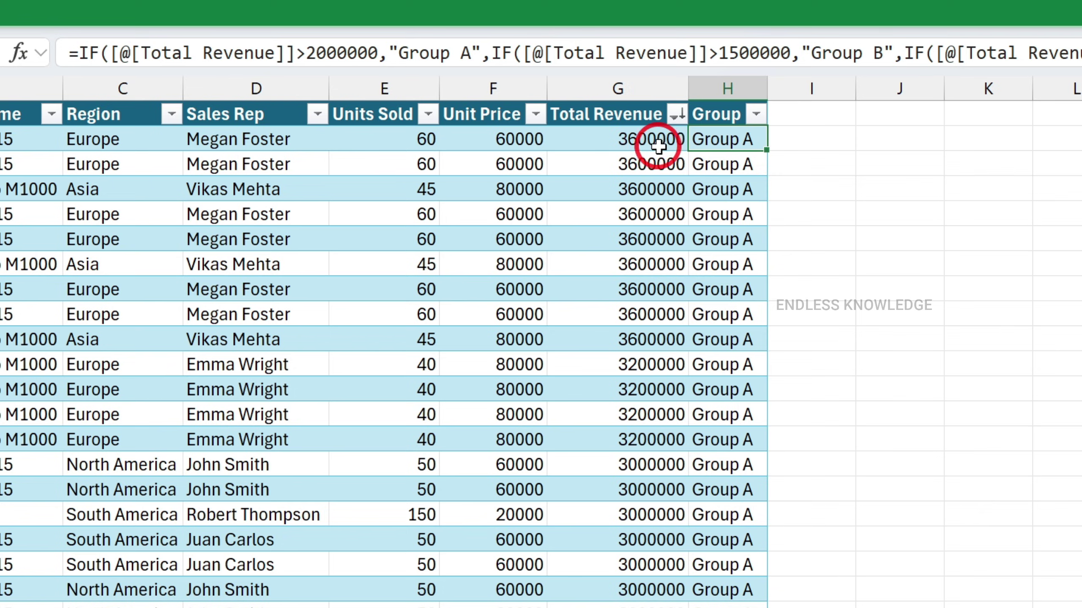
Compare Total Revenue with the assigned Group A, B and C labels down the table, and select the first Group cell
{"action": "scroll", "coordinate": [724, 196], "scroll_direction": "down", "scroll_amount": 15}
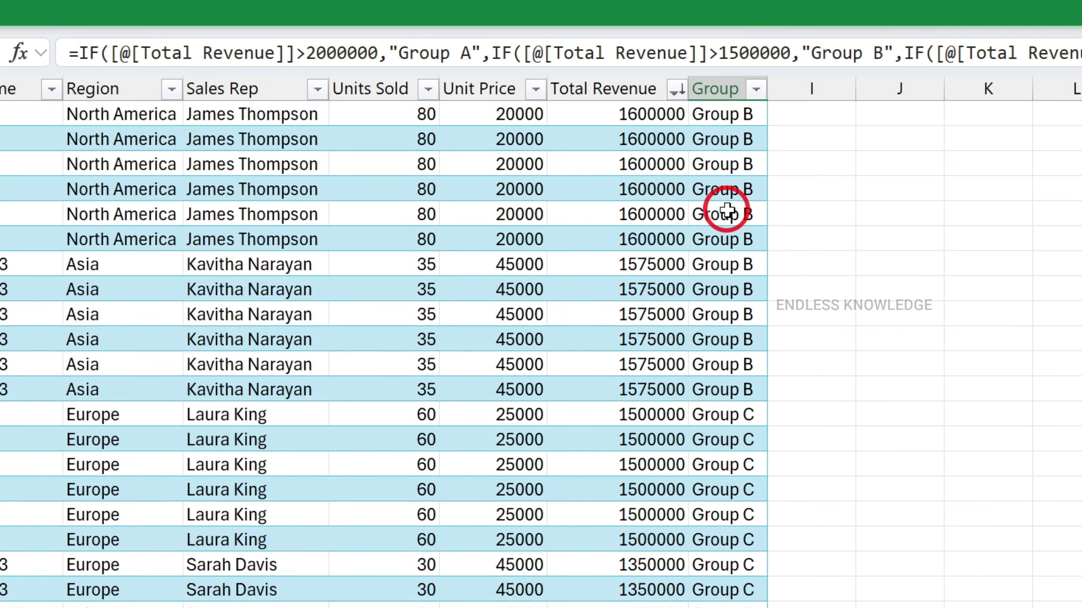
{"action": "scroll", "coordinate": [726, 211], "scroll_direction": "down", "scroll_amount": 7}
{"action": "scroll", "coordinate": [726, 210], "scroll_direction": "up", "scroll_amount": 20}
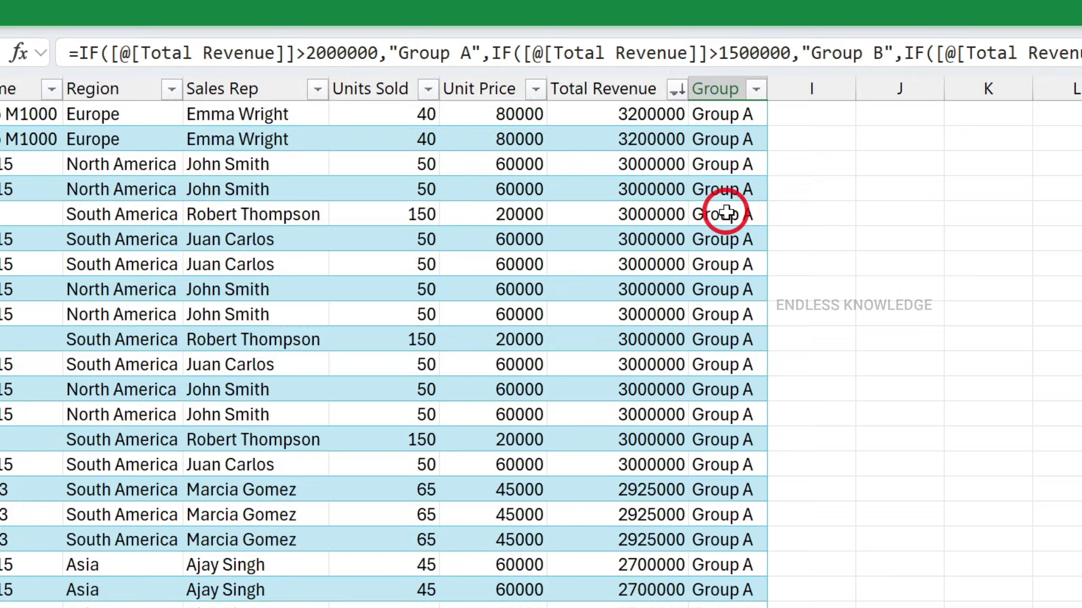
{"action": "scroll", "coordinate": [725, 212], "scroll_direction": "up", "scroll_amount": 5}
{"action": "left_click", "coordinate": [742, 145]}
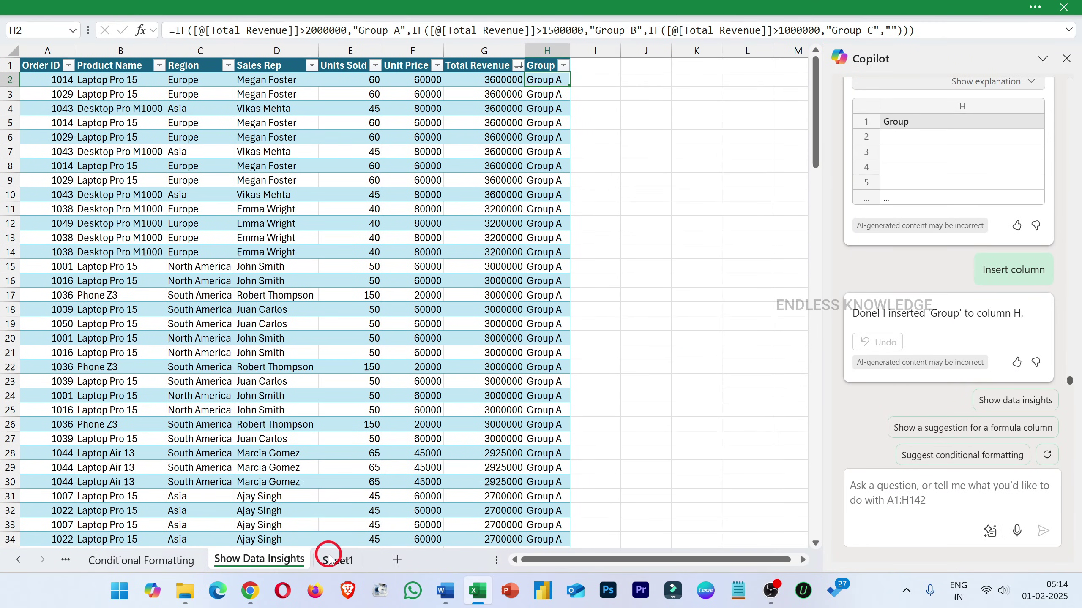
Review the PivotTable sources and insight charts on Sheet1
{"action": "left_click", "coordinate": [336, 559]}
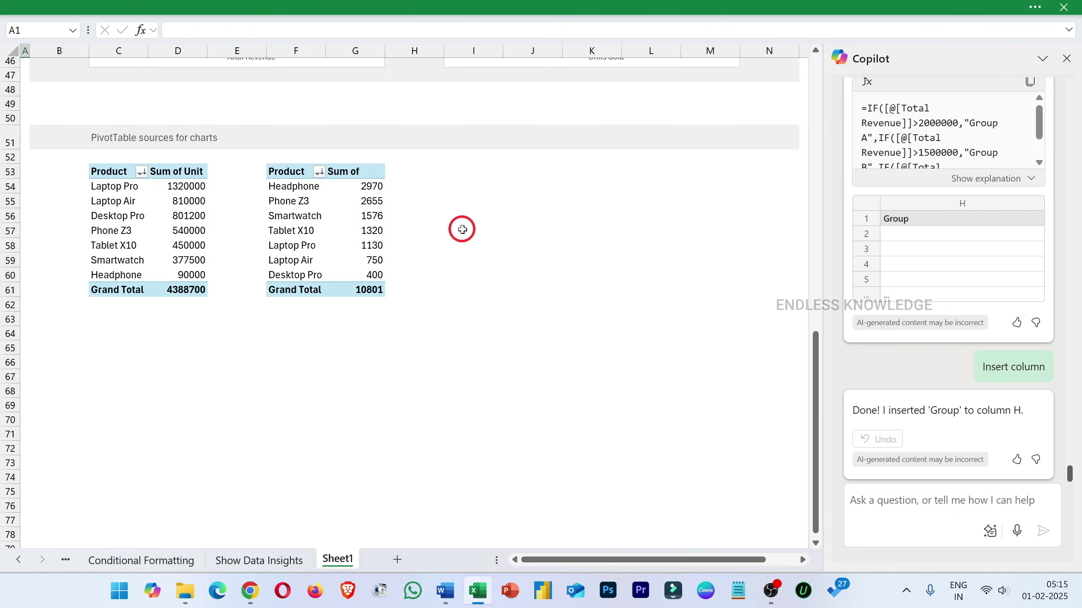
{"action": "scroll", "coordinate": [425, 343], "scroll_direction": "up", "scroll_amount": 10}
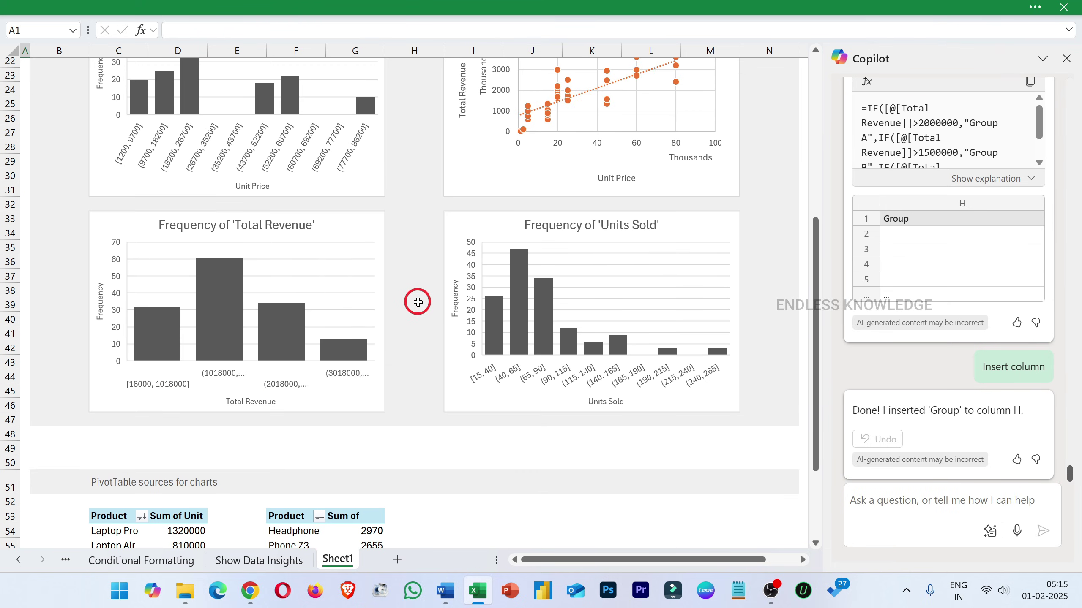
{"action": "scroll", "coordinate": [417, 302], "scroll_direction": "up", "scroll_amount": 5}
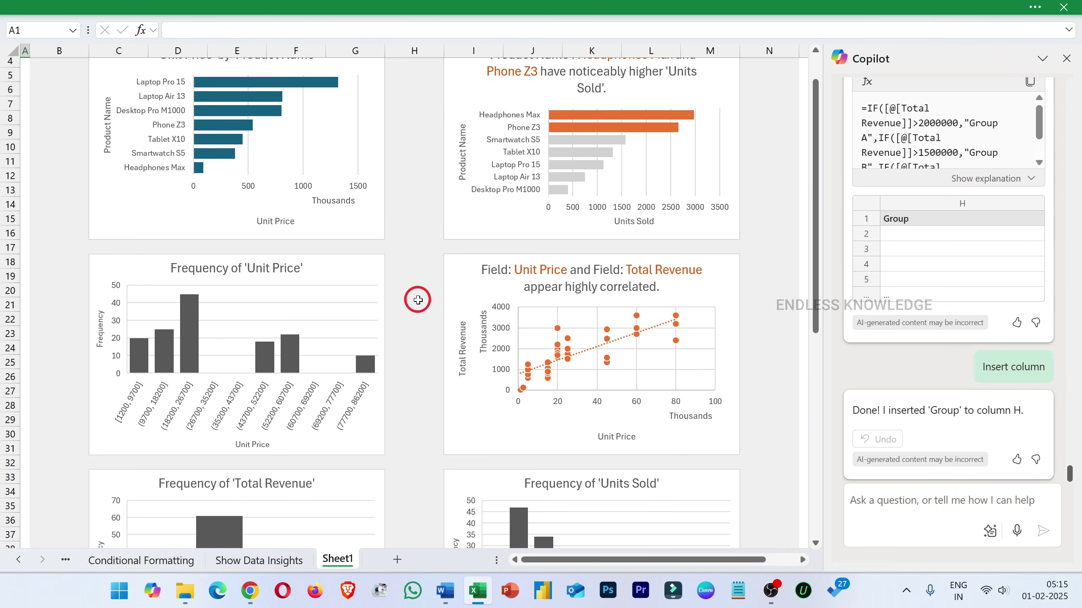
On Show Data Insights, ask Copilot to "Analyze the dataset and add chart, Pivot Tables", and run the suggested "Distribution of 'Sales Rep' by 'Product Name'"
{"action": "left_click", "coordinate": [256, 559]}
{"action": "left_click", "coordinate": [469, 238]}
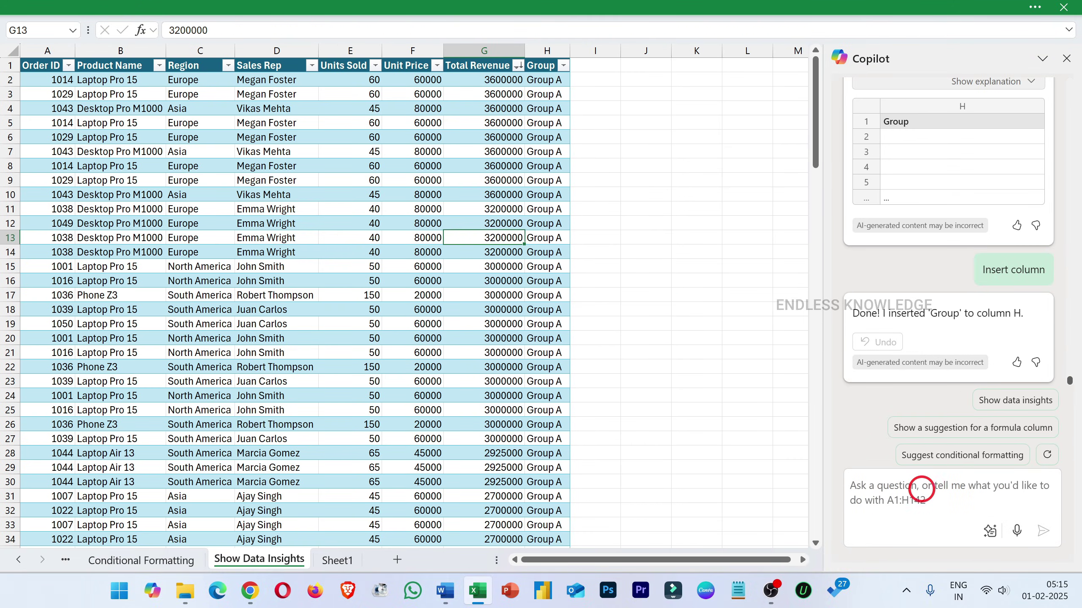
{"action": "left_click", "coordinate": [927, 490]}
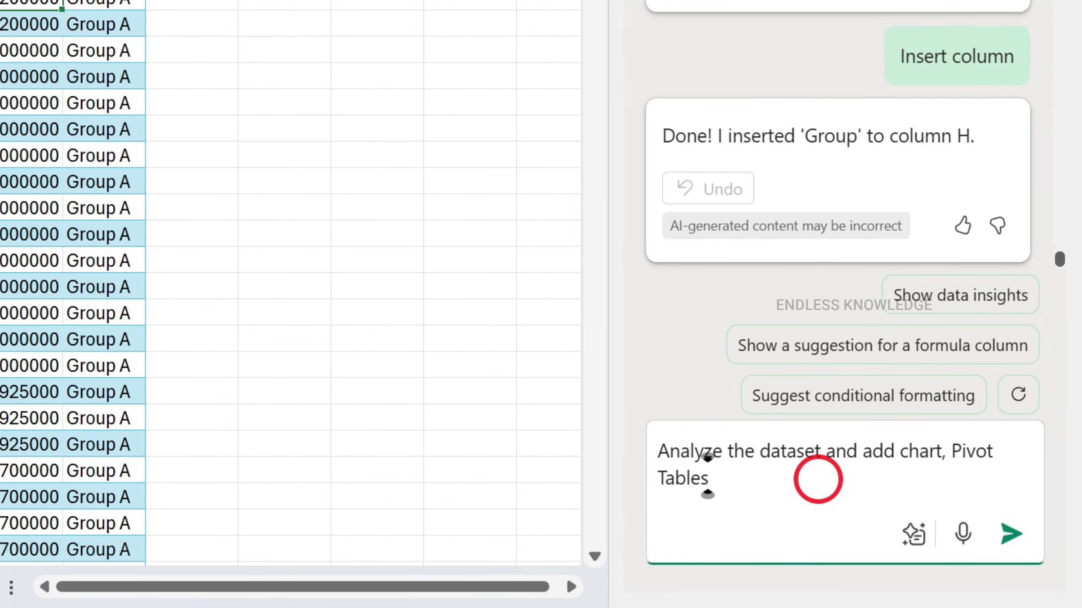
{"action": "left_click", "coordinate": [635, 453]}
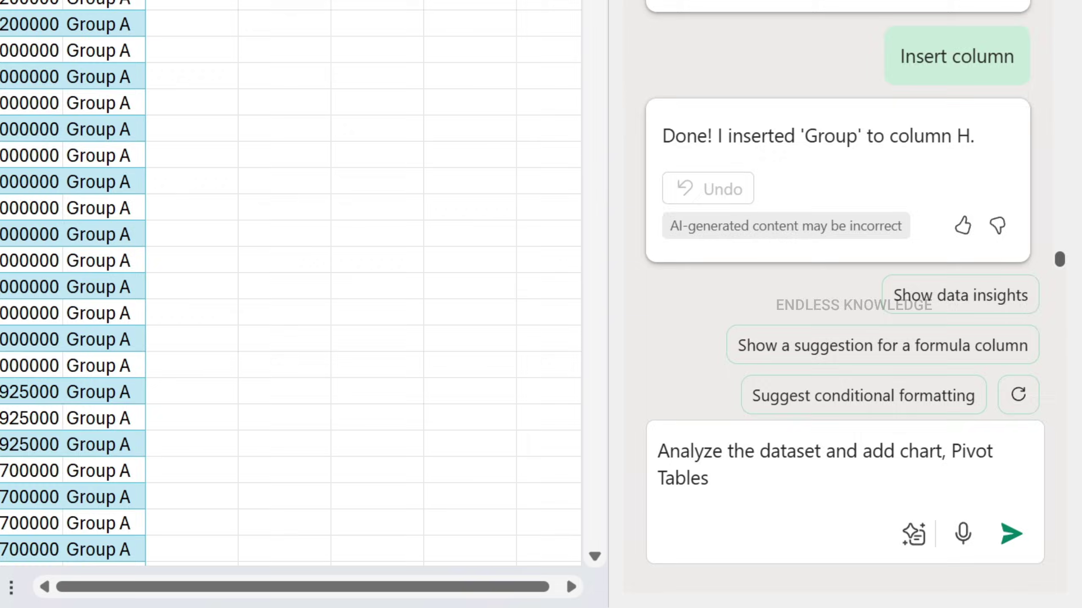
{"action": "left_click", "coordinate": [1011, 534]}
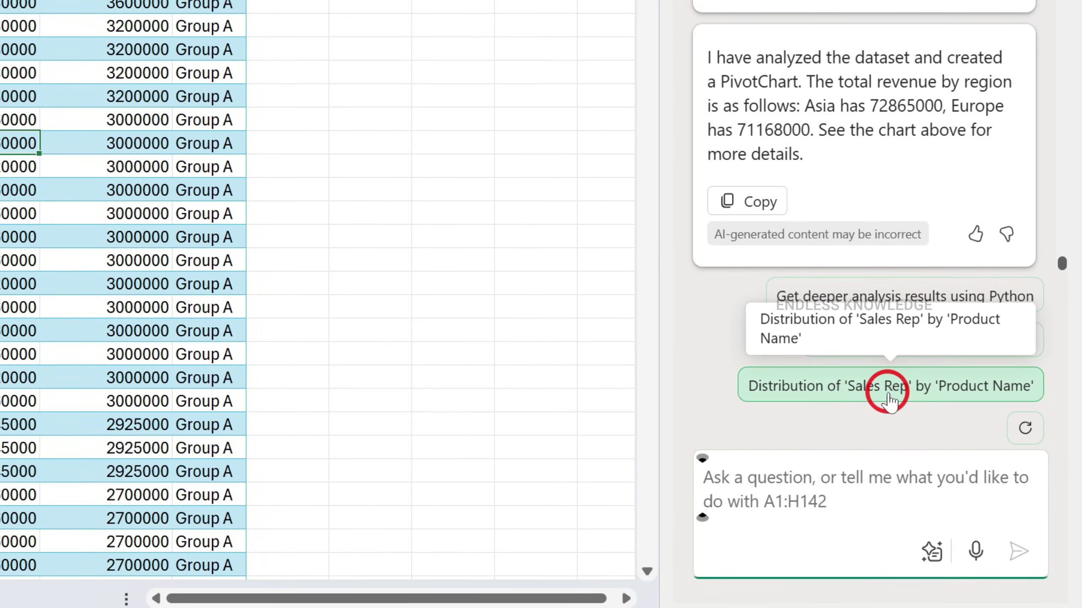
{"action": "left_click", "coordinate": [958, 391]}
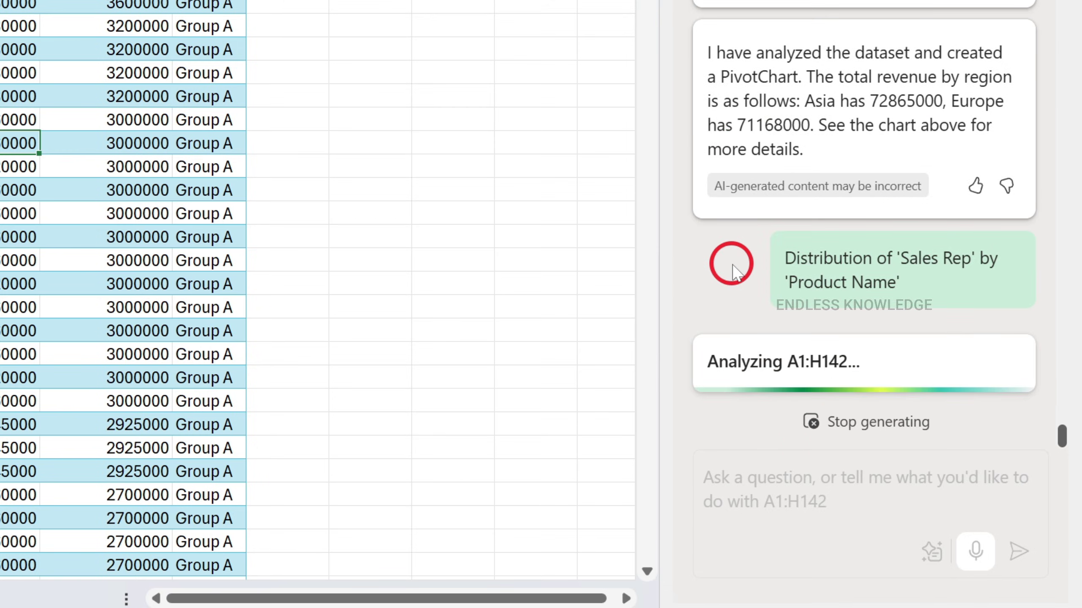
{"action": "scroll", "coordinate": [737, 264], "scroll_direction": "up", "scroll_amount": 5}
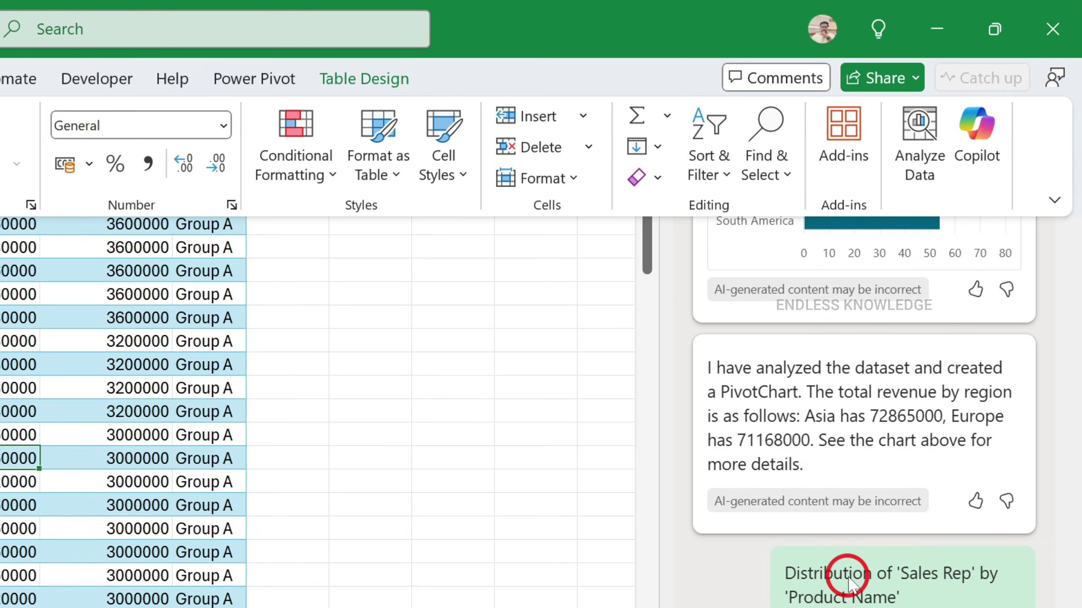
Browse the suggested PivotTable and PivotChart insights with Analyze Data, and return to the Copilot chat to read its reply
{"action": "left_click", "coordinate": [922, 168]}
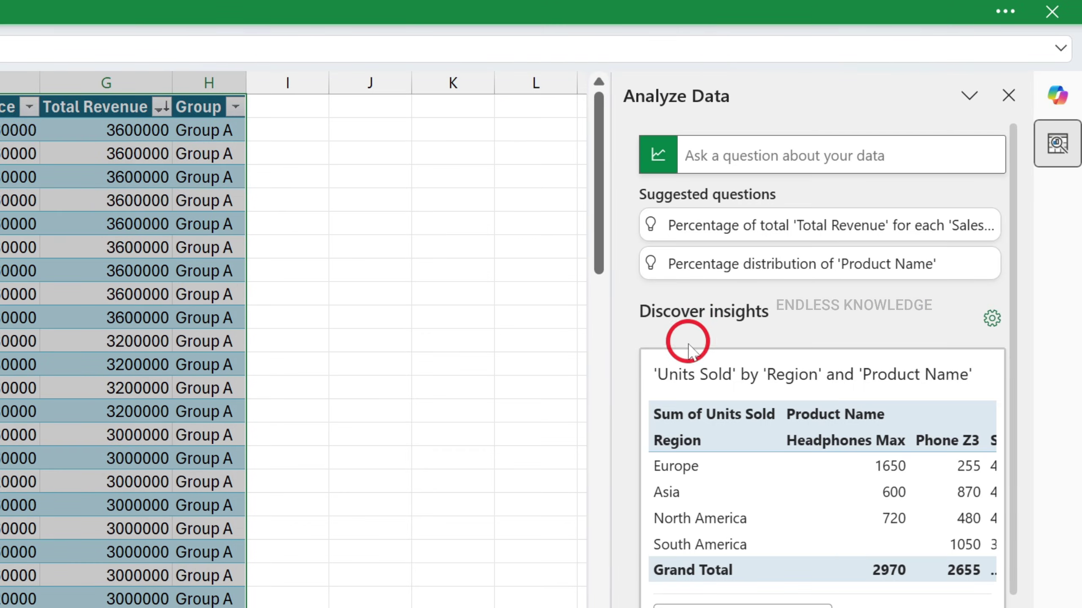
{"action": "scroll", "coordinate": [686, 345], "scroll_direction": "down", "scroll_amount": 10}
{"action": "scroll", "coordinate": [677, 360], "scroll_direction": "down", "scroll_amount": 2}
{"action": "scroll", "coordinate": [756, 519], "scroll_direction": "up", "scroll_amount": 3}
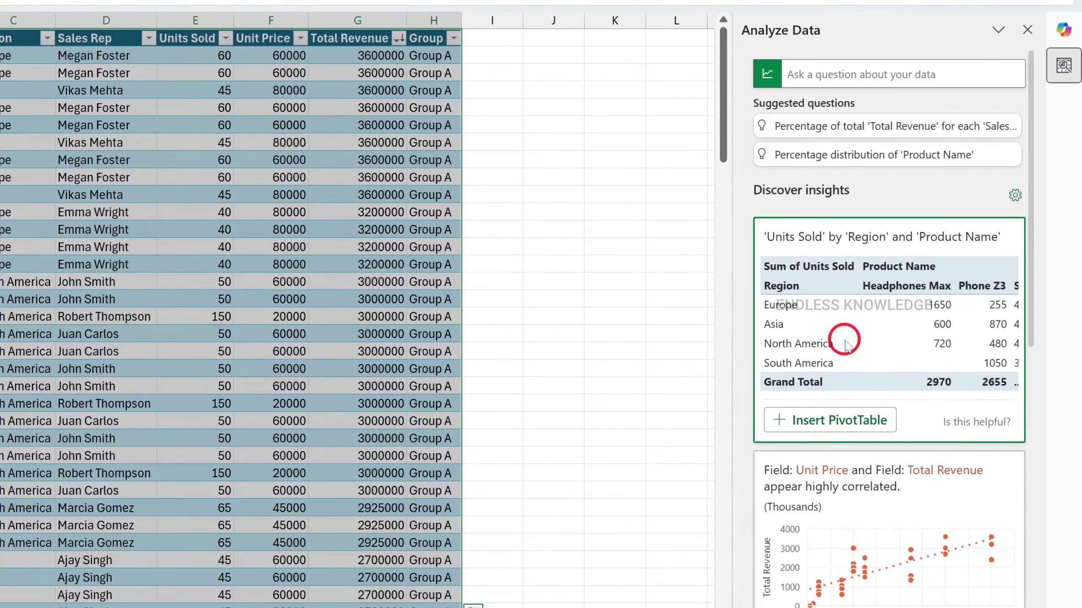
{"action": "scroll", "coordinate": [712, 345], "scroll_direction": "down", "scroll_amount": 10}
{"action": "left_click", "coordinate": [793, 586]}
{"action": "scroll", "coordinate": [894, 358], "scroll_direction": "down", "scroll_amount": 5}
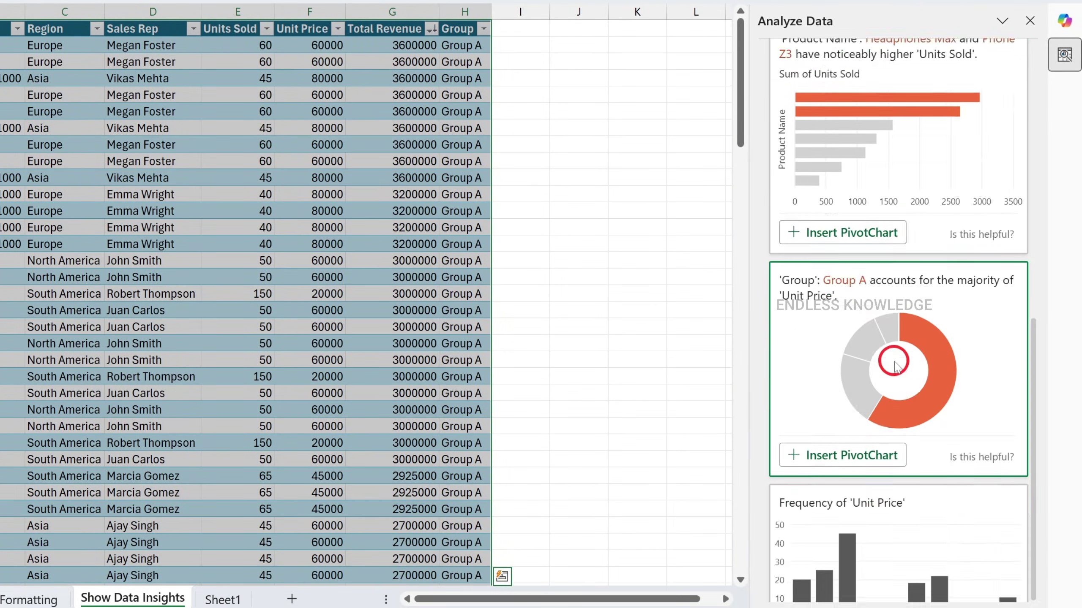
{"action": "scroll", "coordinate": [902, 343], "scroll_direction": "down", "scroll_amount": 15}
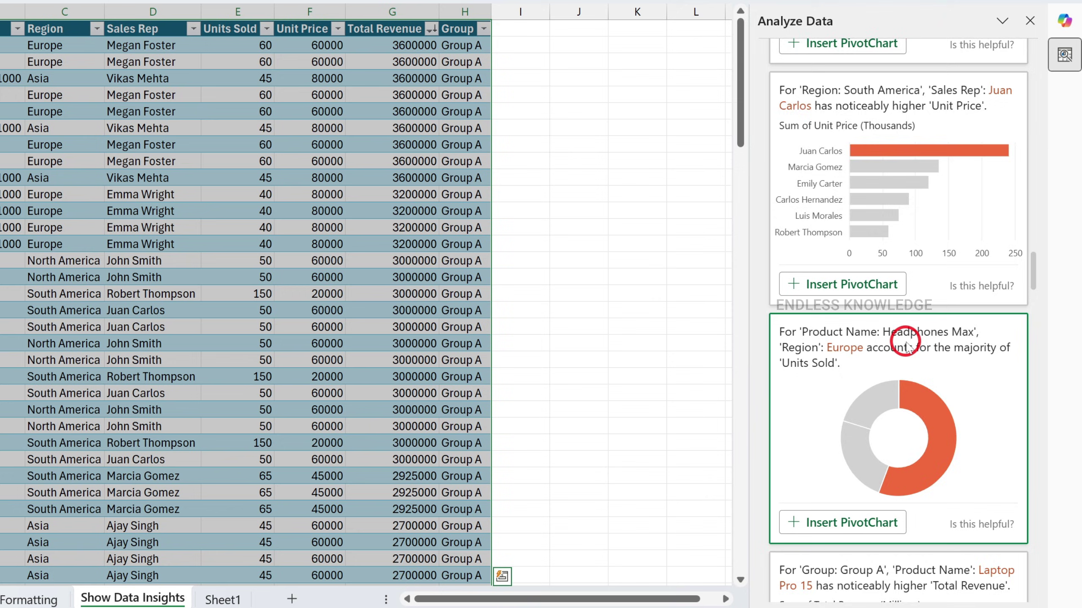
{"action": "scroll", "coordinate": [900, 347], "scroll_direction": "down", "scroll_amount": 6}
{"action": "scroll", "coordinate": [900, 348], "scroll_direction": "up", "scroll_amount": 14}
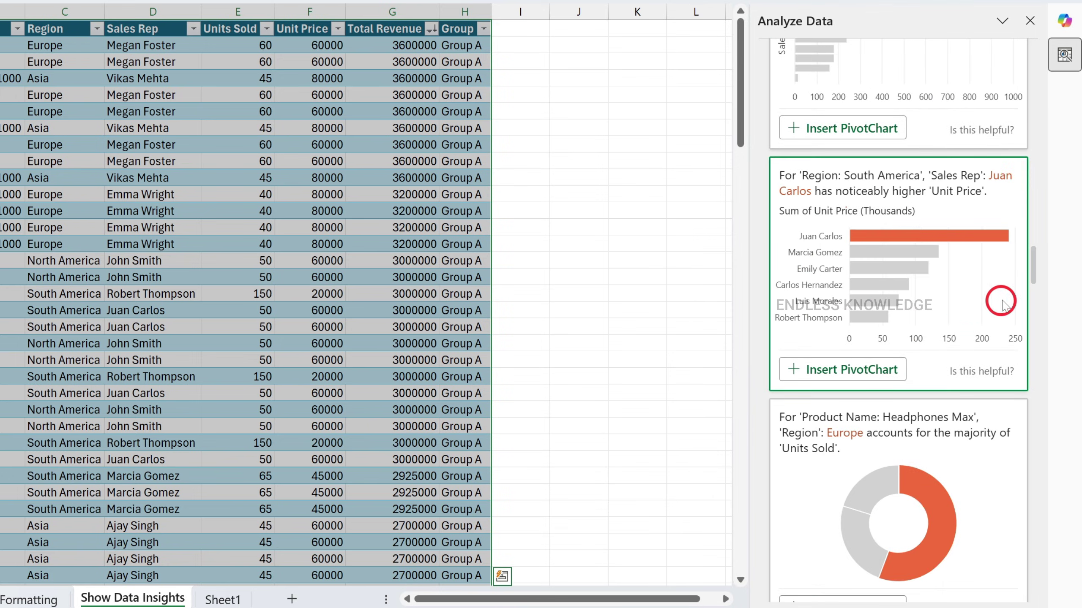
{"action": "left_click_drag", "start_coordinate": [1033, 268], "coordinate": [1033, 53]}
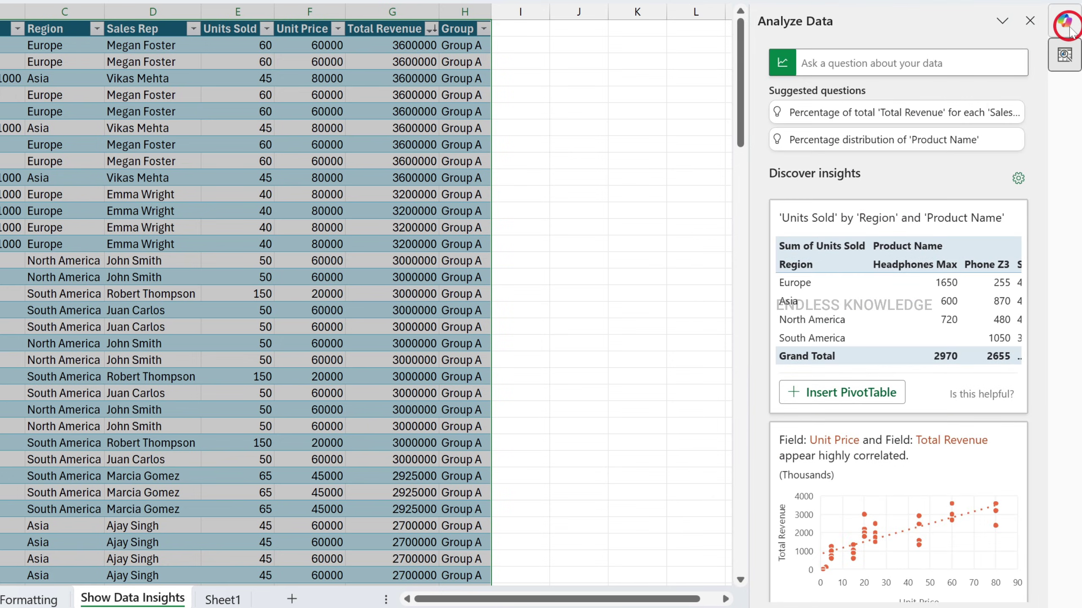
{"action": "left_click", "coordinate": [1060, 30]}
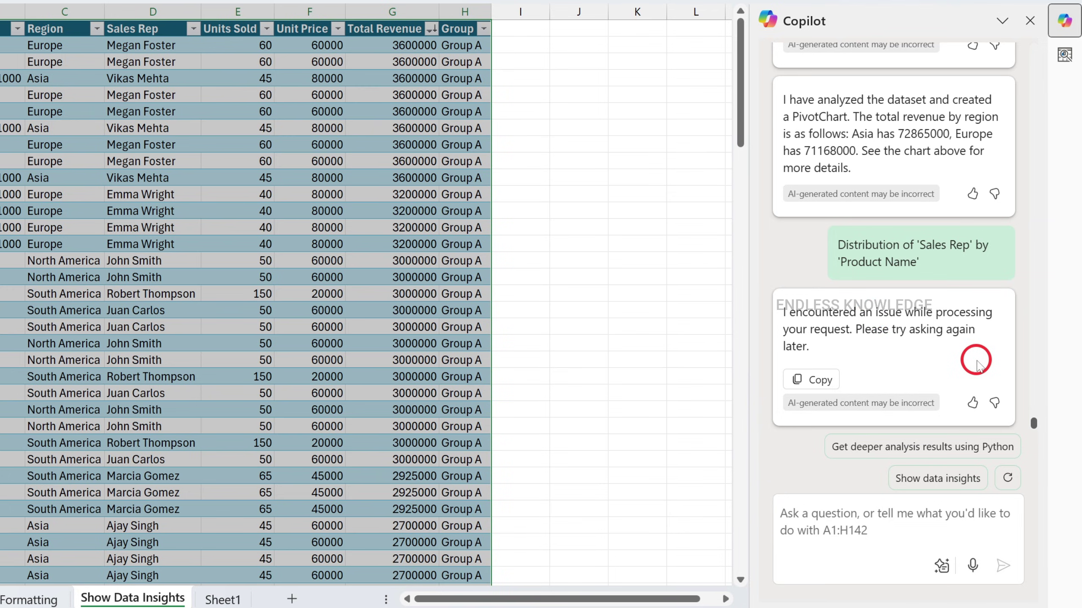
{"action": "left_click", "coordinate": [362, 195]}
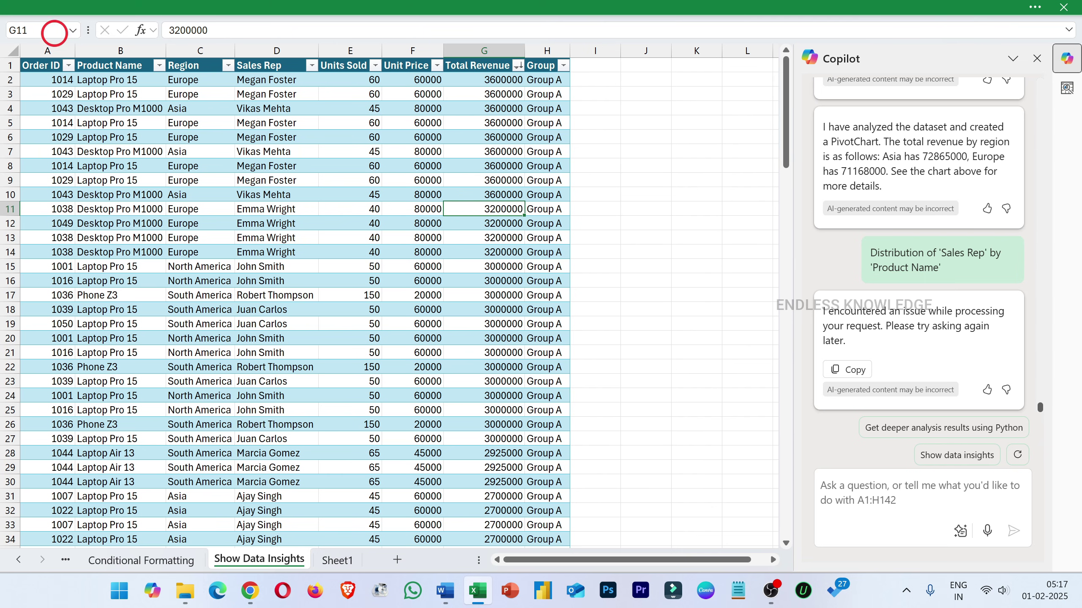
Check the Microsoft 365 subscription product and its included apps in the account information, and return to the worksheet
{"action": "left_click", "coordinate": [60, 7]}
{"action": "left_click", "coordinate": [28, 48]}
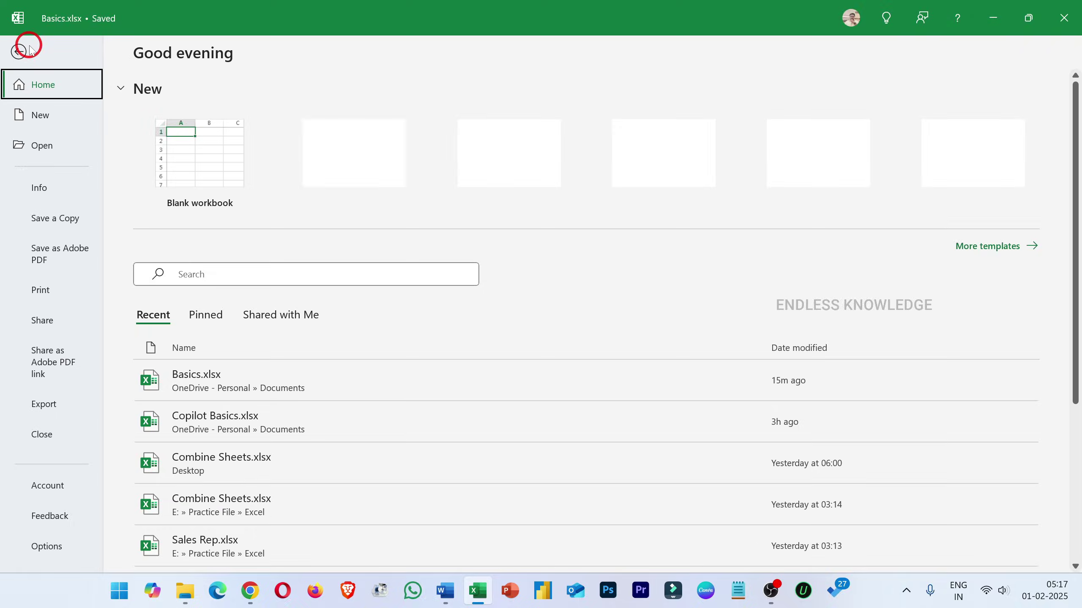
{"action": "left_click", "coordinate": [59, 485]}
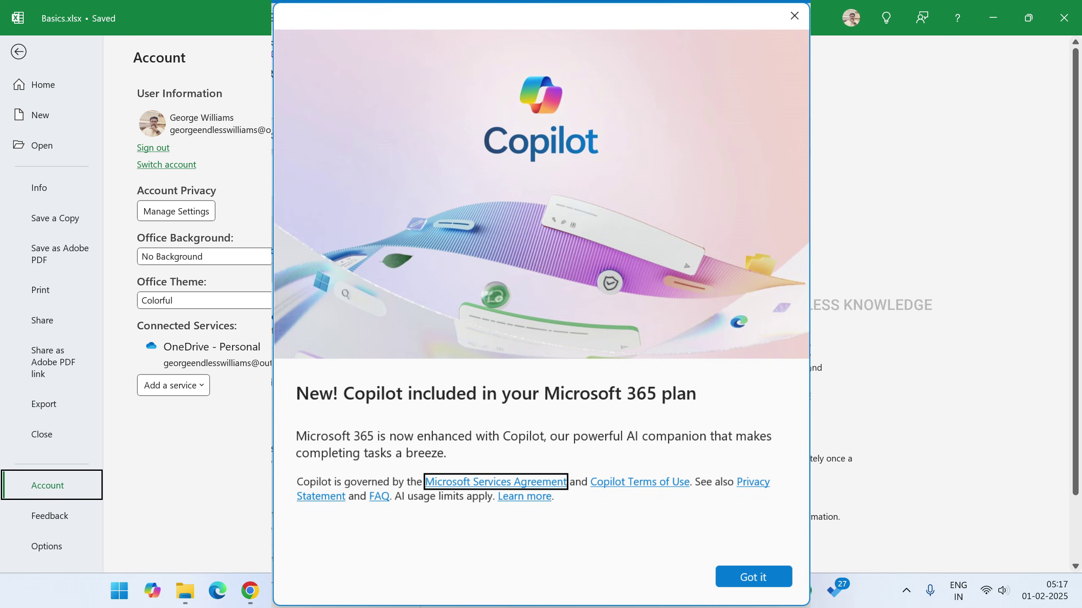
{"action": "left_click", "coordinate": [646, 219]}
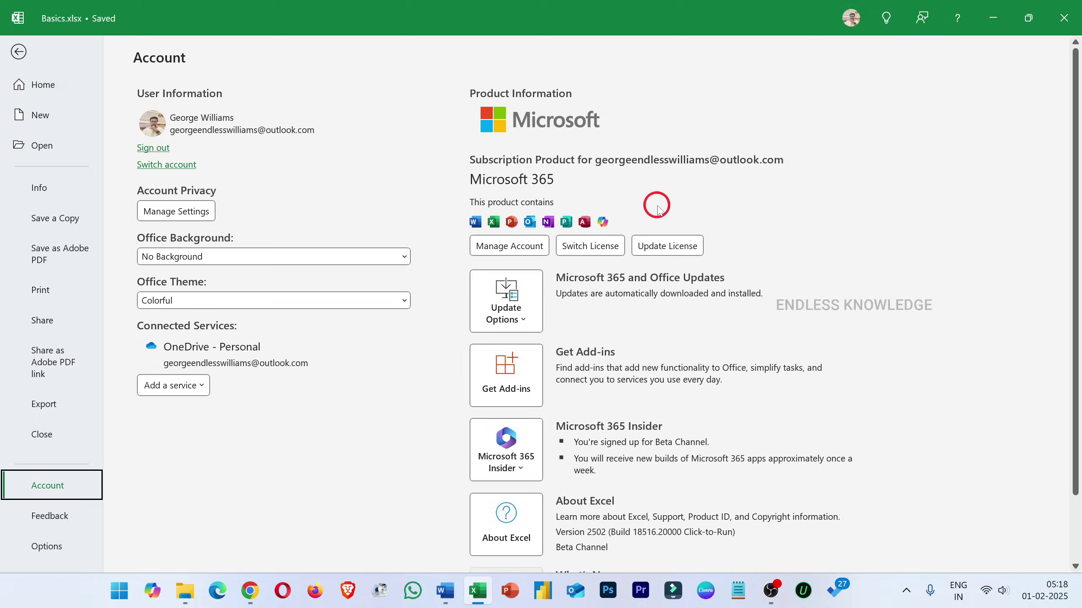
{"action": "left_click", "coordinate": [18, 52]}
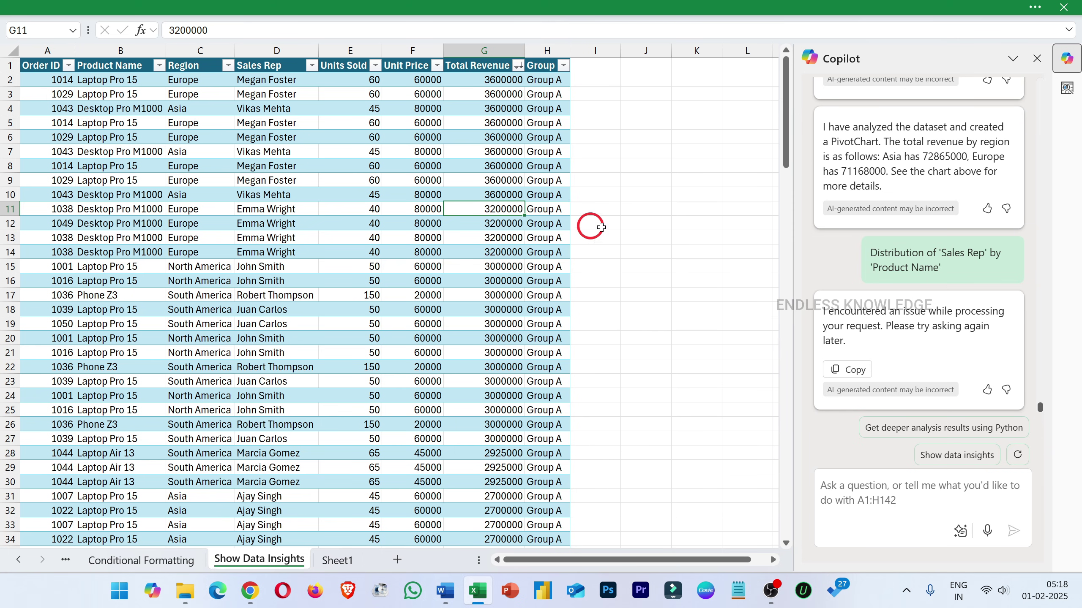
Open the AI credit balance from the start of the Copilot chat and check the remaining and total credits
{"action": "left_click", "coordinate": [397, 220]}
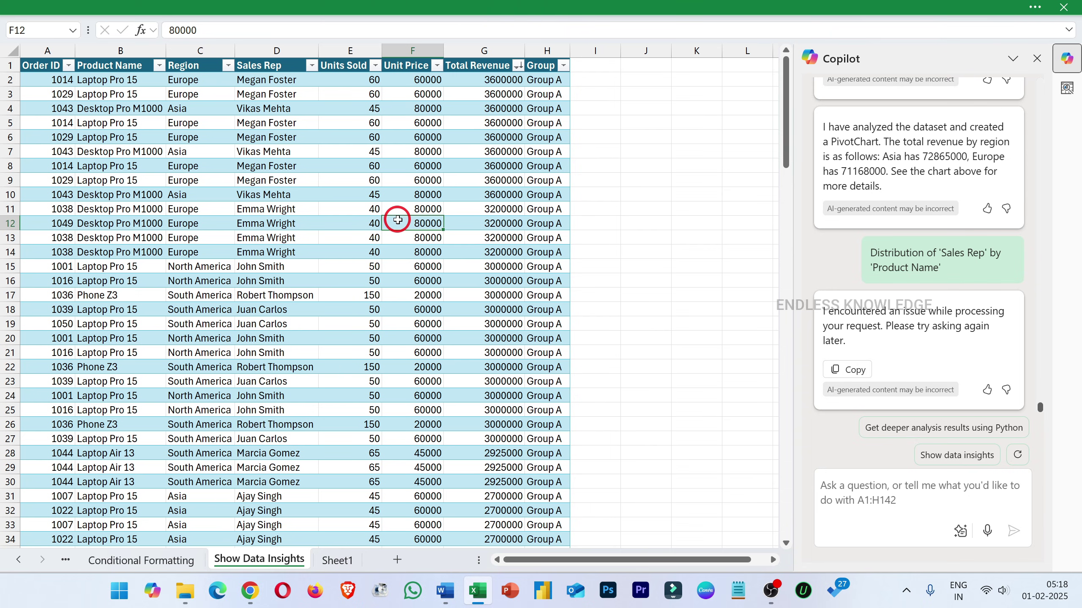
{"action": "scroll", "coordinate": [1038, 406], "scroll_direction": "up", "scroll_amount": 10}
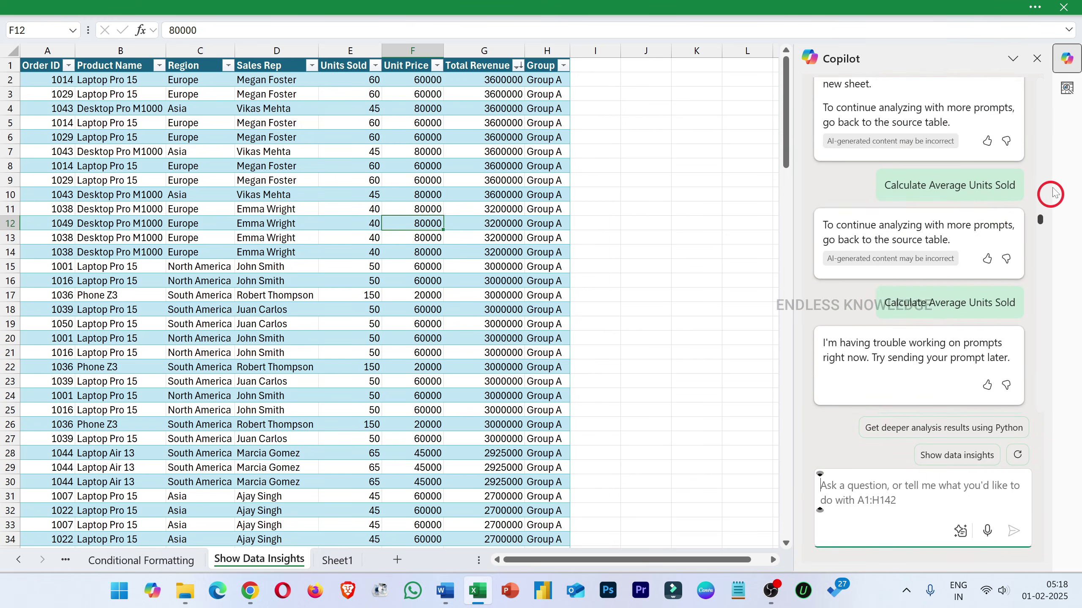
{"action": "scroll", "coordinate": [1052, 193], "scroll_direction": "up", "scroll_amount": 10}
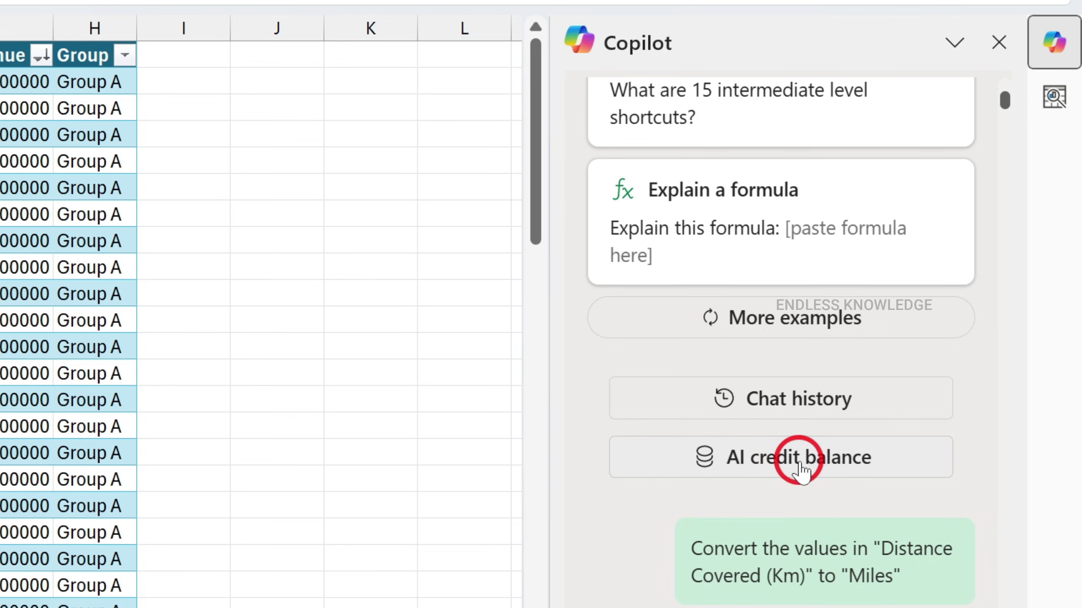
{"action": "left_click", "coordinate": [799, 467]}
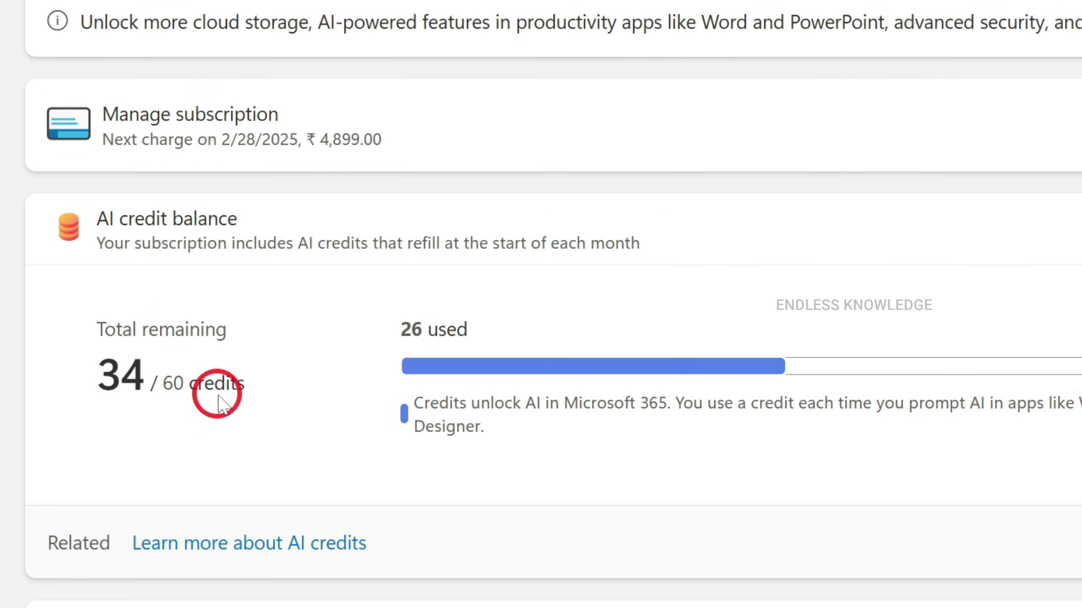
{"action": "left_click_drag", "start_coordinate": [161, 386], "coordinate": [250, 381]}
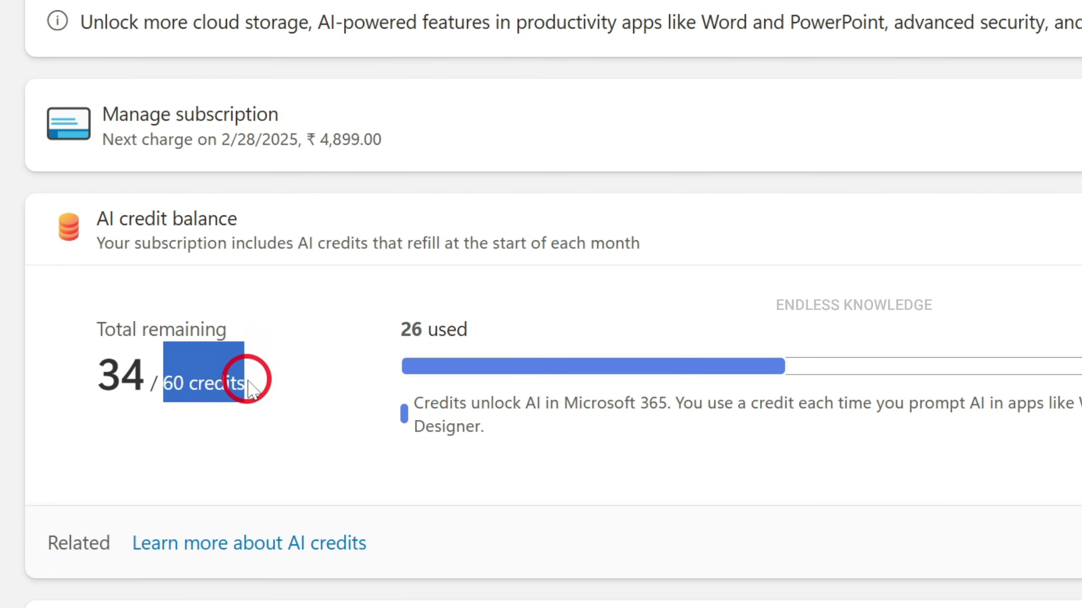
{"action": "left_click", "coordinate": [301, 390]}
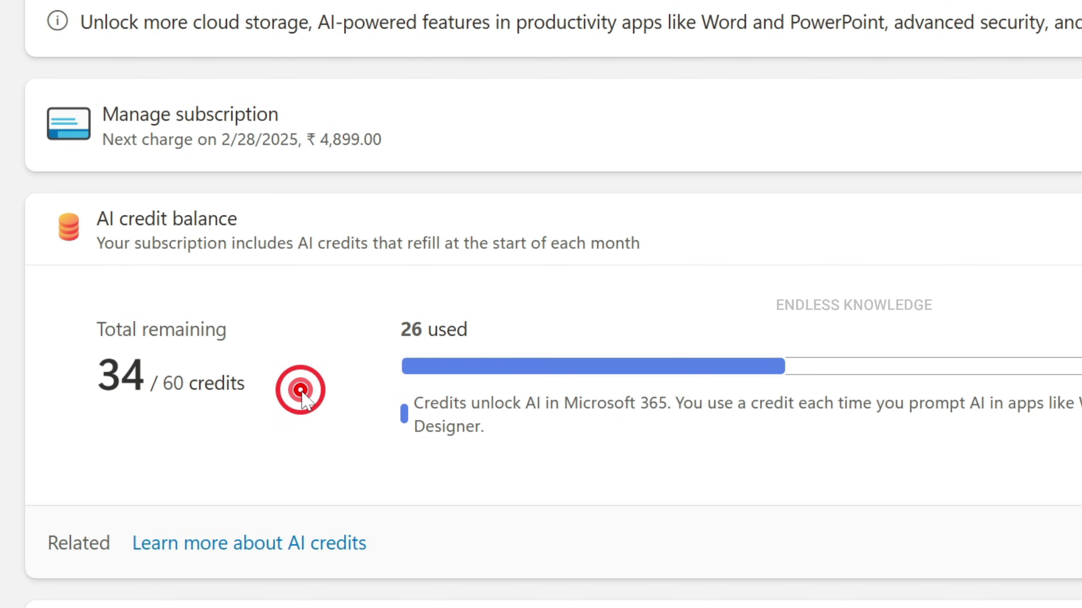